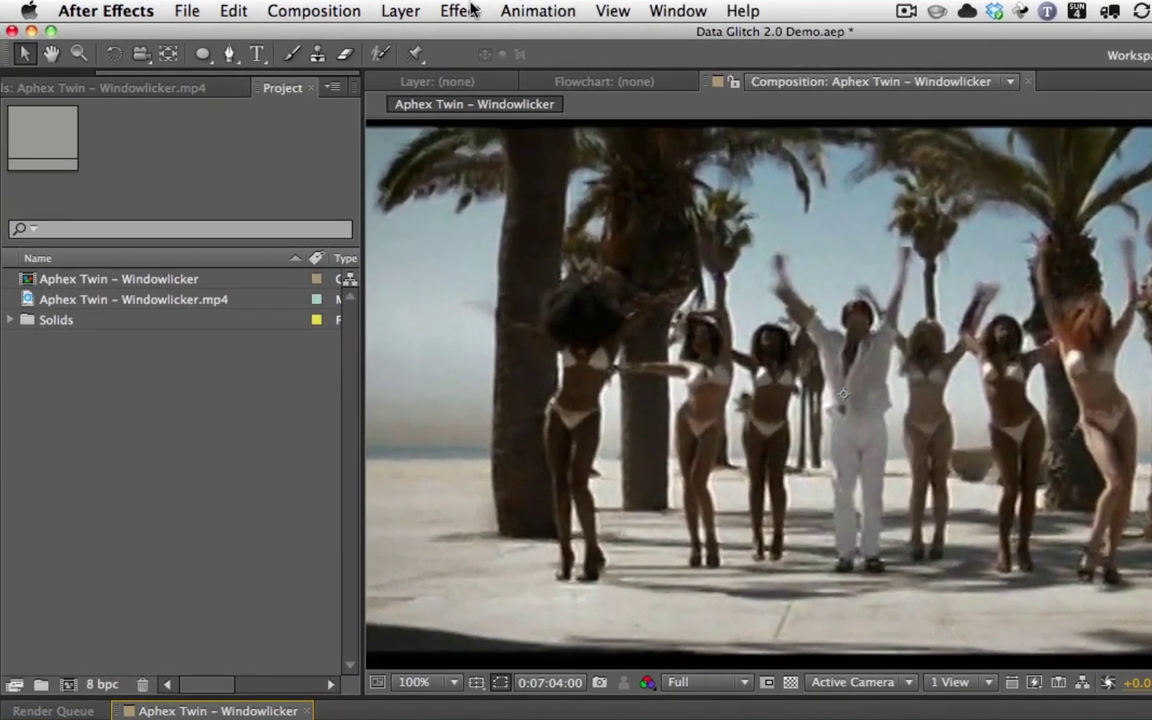
# - Apply the Rowbyte Data Glitch effect to the Windowlicker video layer
pyautogui.moveTo(520, 525)
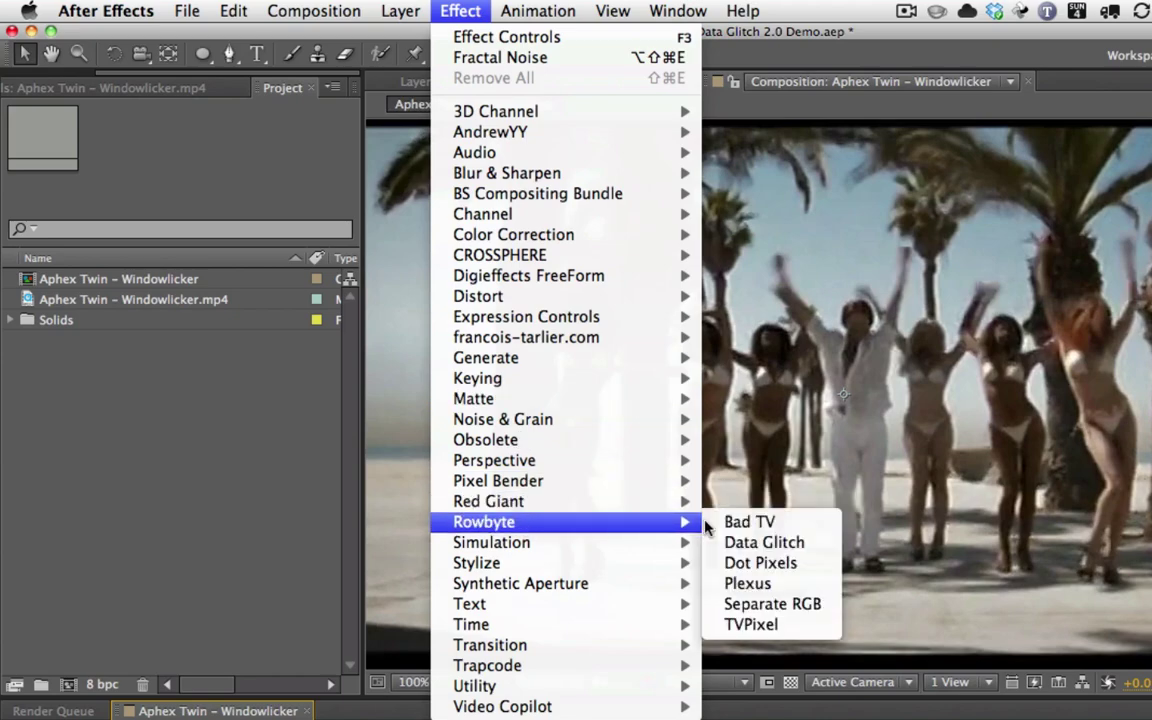
pyautogui.click(806, 543)
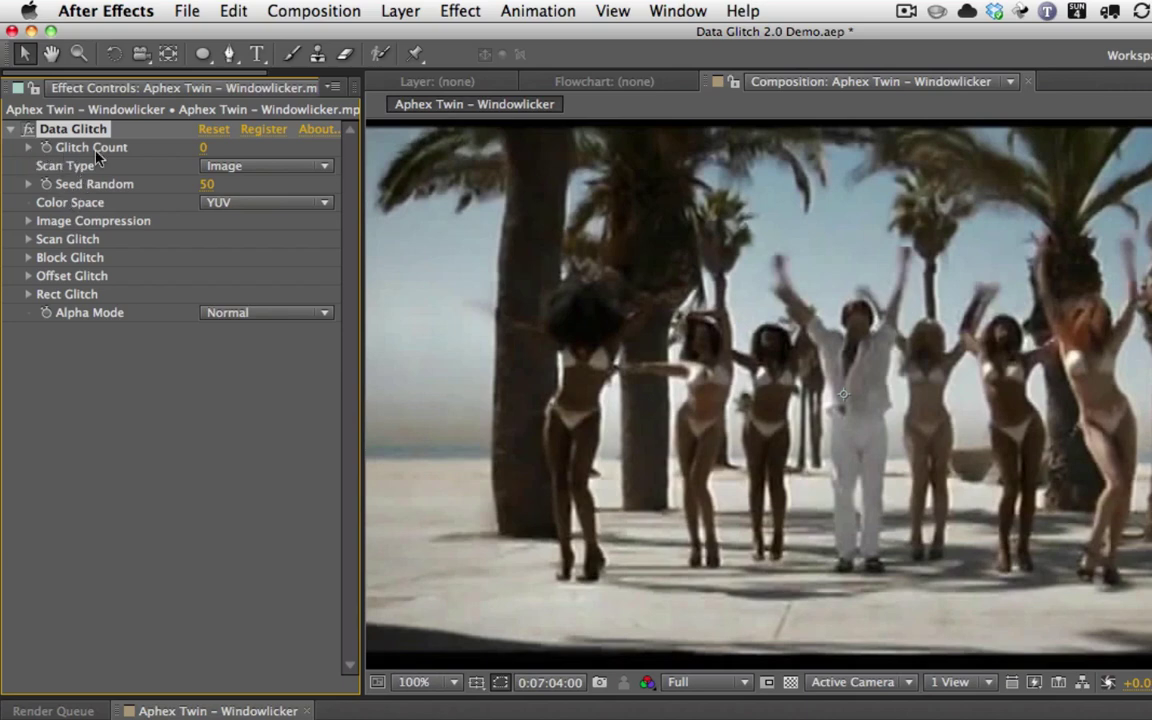
# - Try different Glitch Count amounts in the Data Glitch effect, ending at 62
pyautogui.moveTo(207, 152); pyautogui.dragTo(300, 148)
pyautogui.click(213, 149)
pyautogui.write('0')
pyautogui.press('Return')
pyautogui.moveTo(205, 148); pyautogui.dragTo(245, 147)
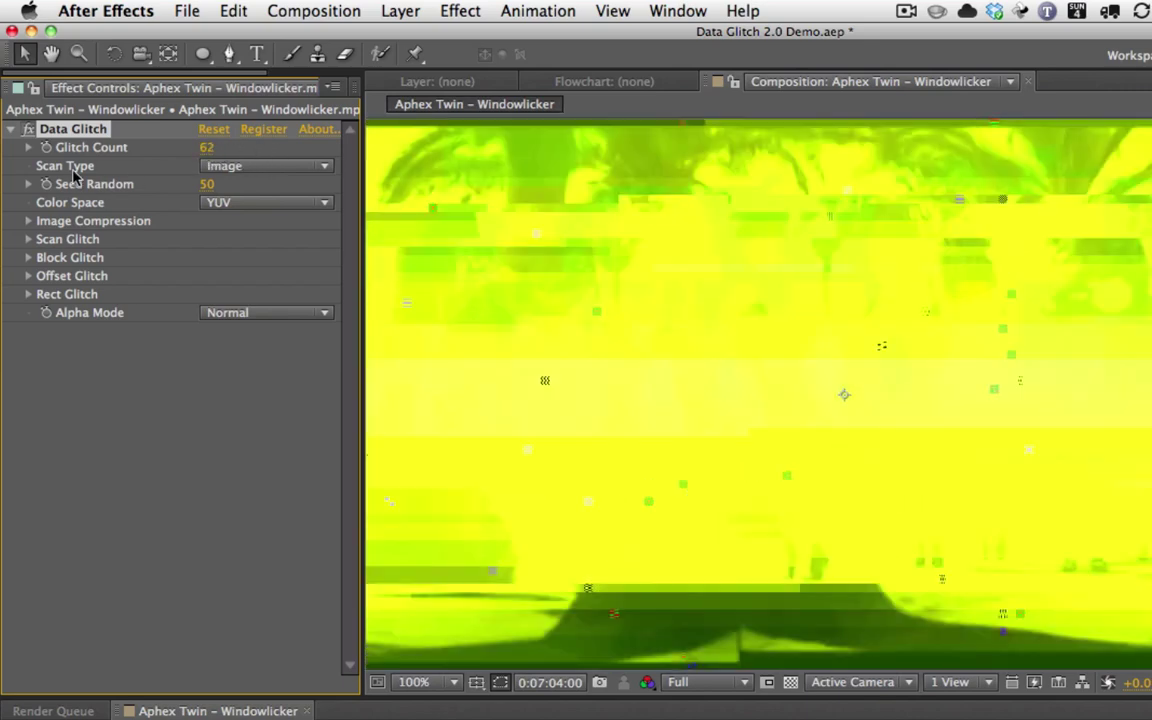
# - Switch the Data Glitch Scan Type to Strip and reduce the Strip Size to 8.0%
pyautogui.click(275, 166)
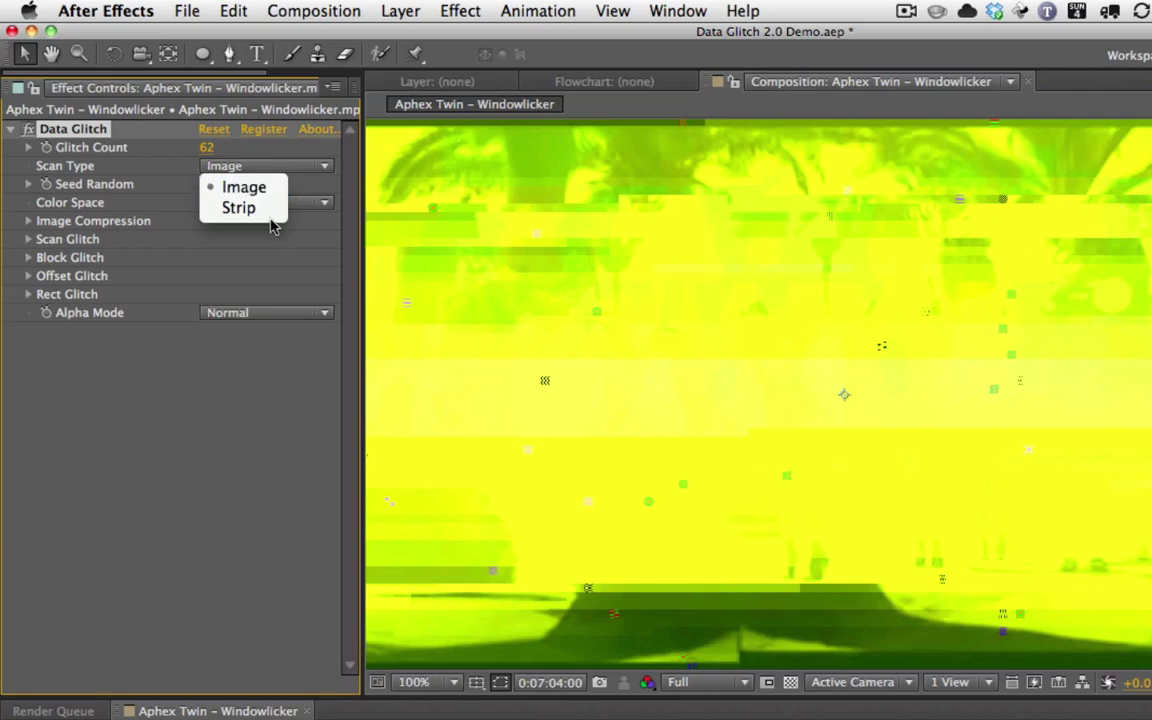
pyautogui.click(240, 208)
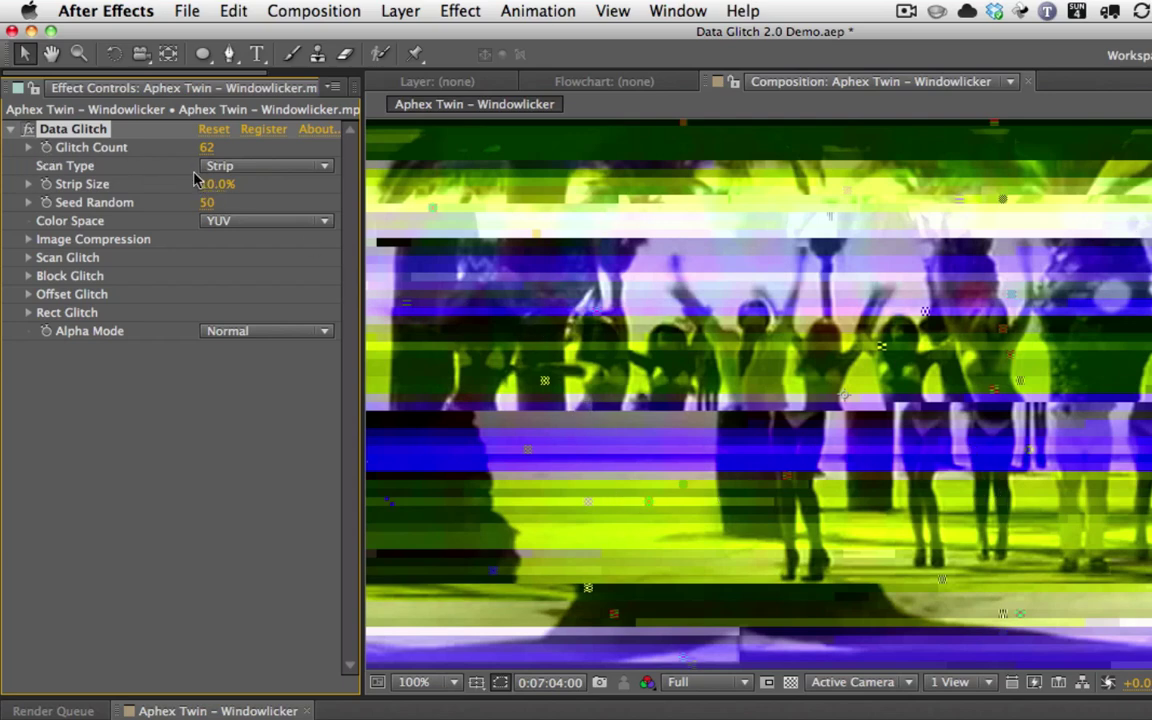
pyautogui.click(278, 168)
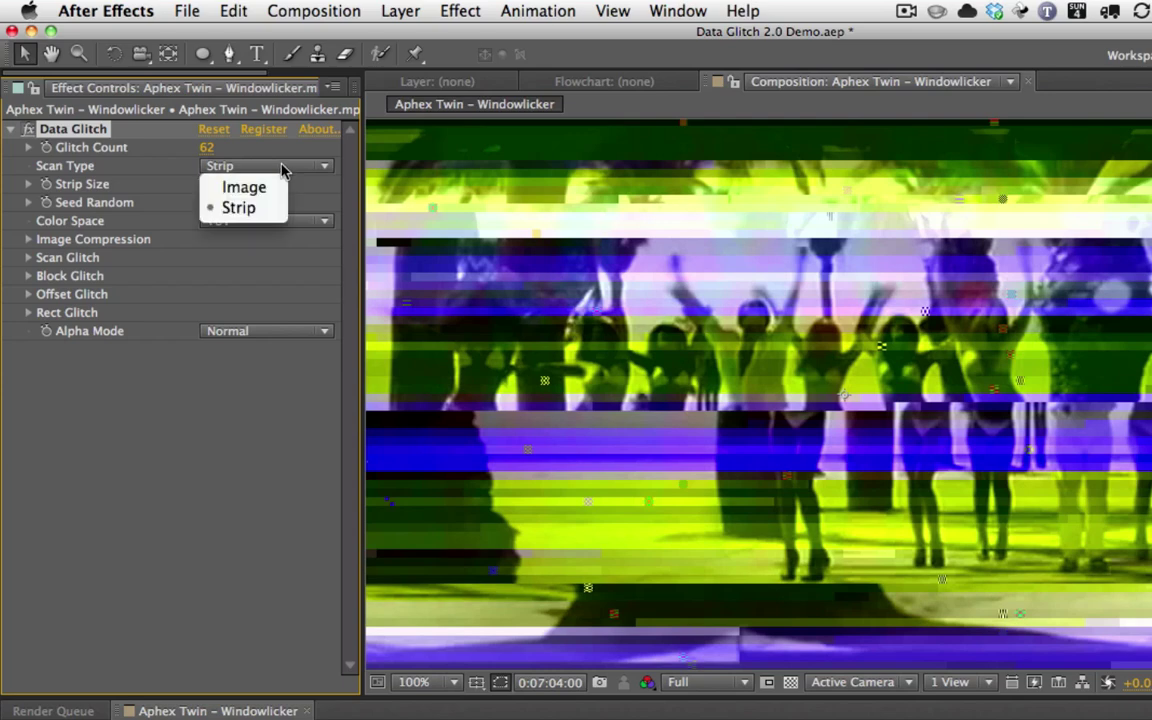
pyautogui.click(245, 186)
pyautogui.click(276, 170)
pyautogui.click(278, 172)
pyautogui.click(278, 172)
pyautogui.click(278, 187)
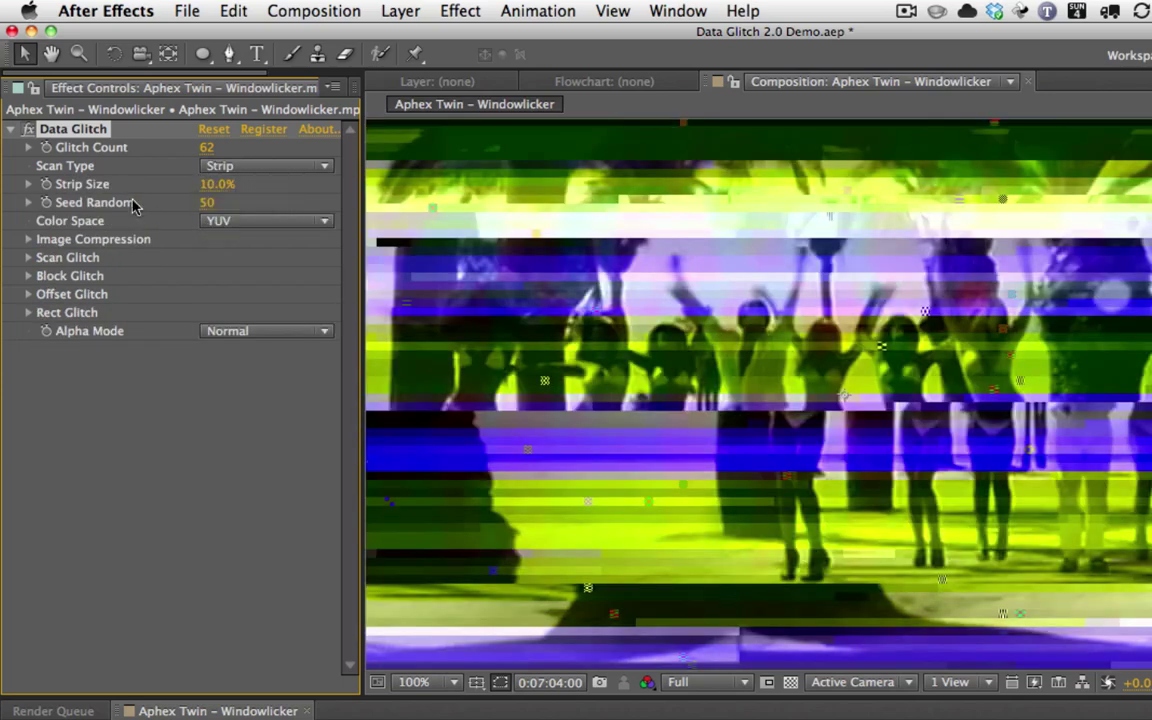
pyautogui.moveTo(216, 184)
pyautogui.mouseDown()
pyautogui.moveTo(307, 186)
pyautogui.moveTo(205, 185)
pyautogui.moveTo(174, 167)
pyautogui.moveTo(217, 197)
pyautogui.mouseUp()
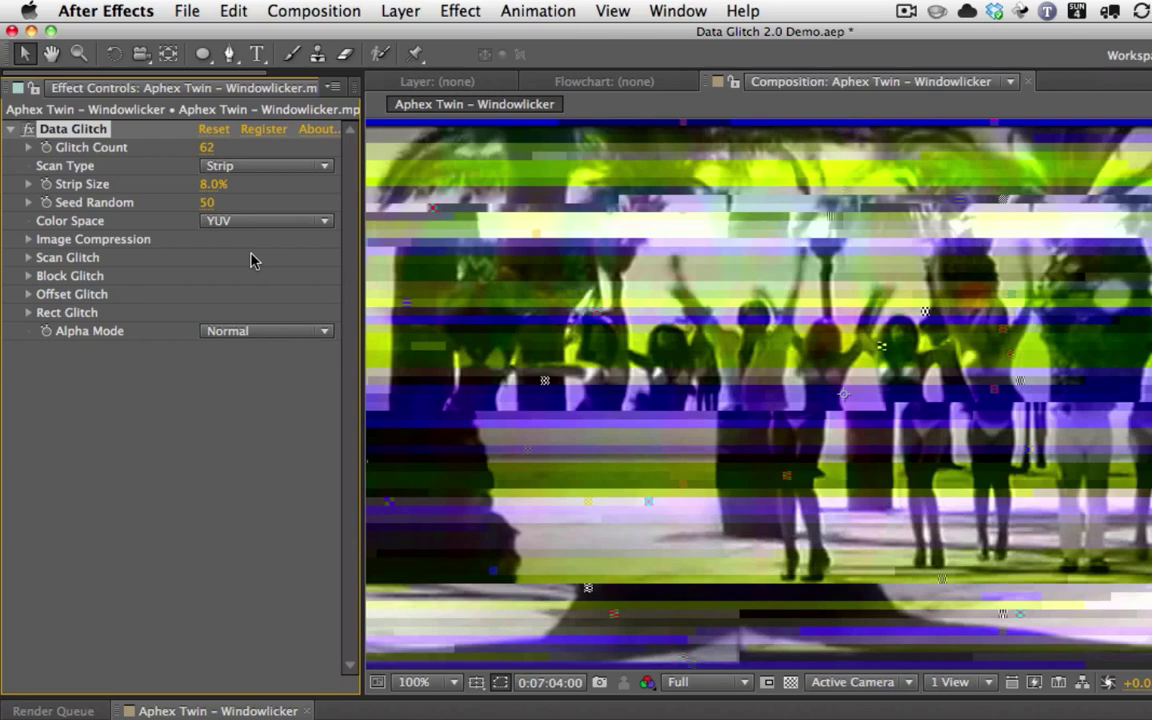
# - Vary the Seed Random value, ending at 56, and raise the Glitch Count to 77
pyautogui.moveTo(203, 202)
pyautogui.mouseDown()
pyautogui.moveTo(236, 204)
pyautogui.moveTo(203, 215)
pyautogui.mouseUp()
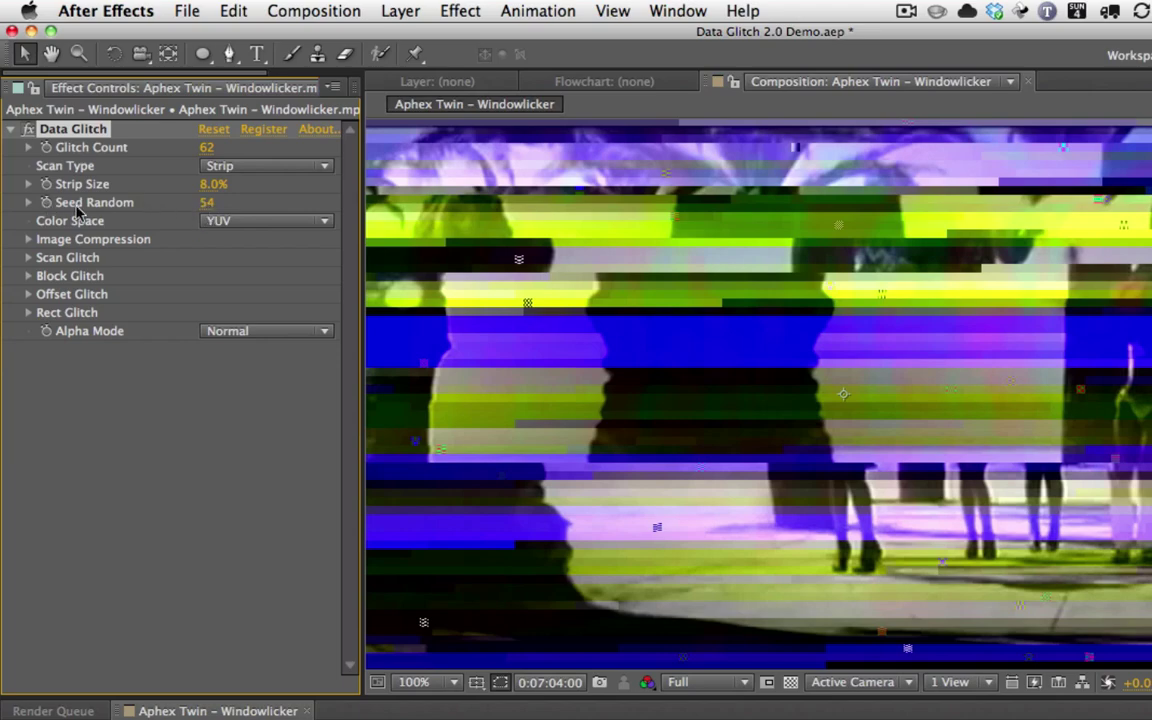
pyautogui.moveTo(205, 203); pyautogui.dragTo(248, 205)
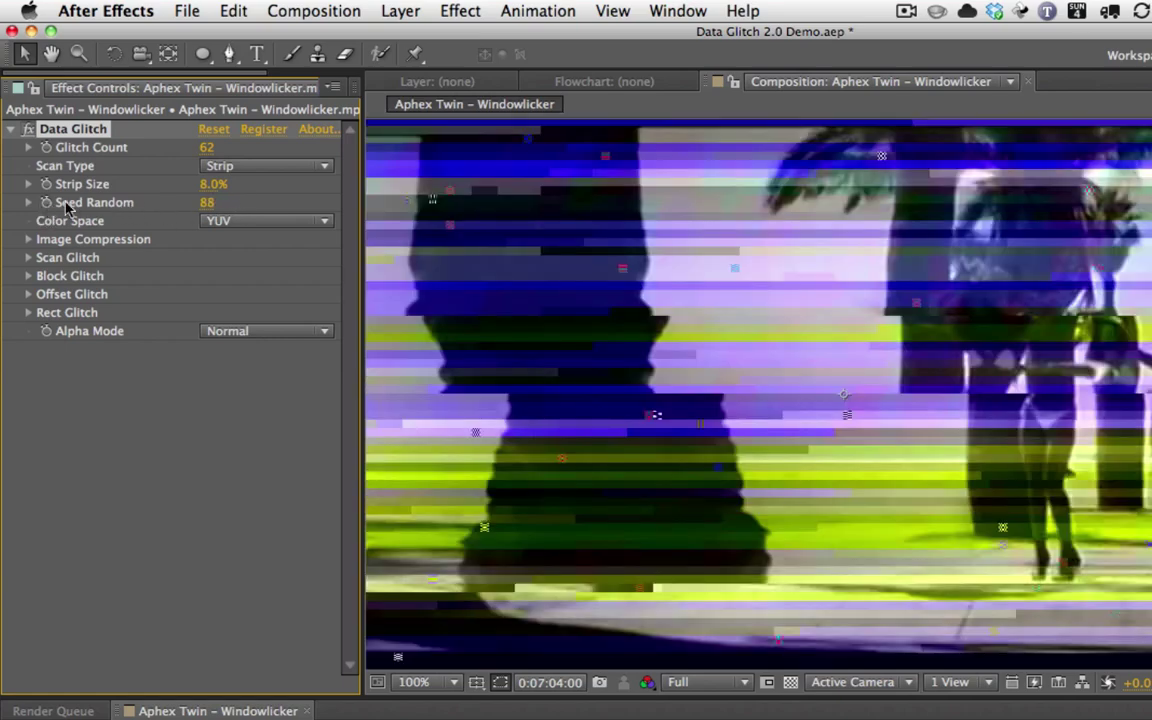
pyautogui.moveTo(212, 203); pyautogui.dragTo(168, 190)
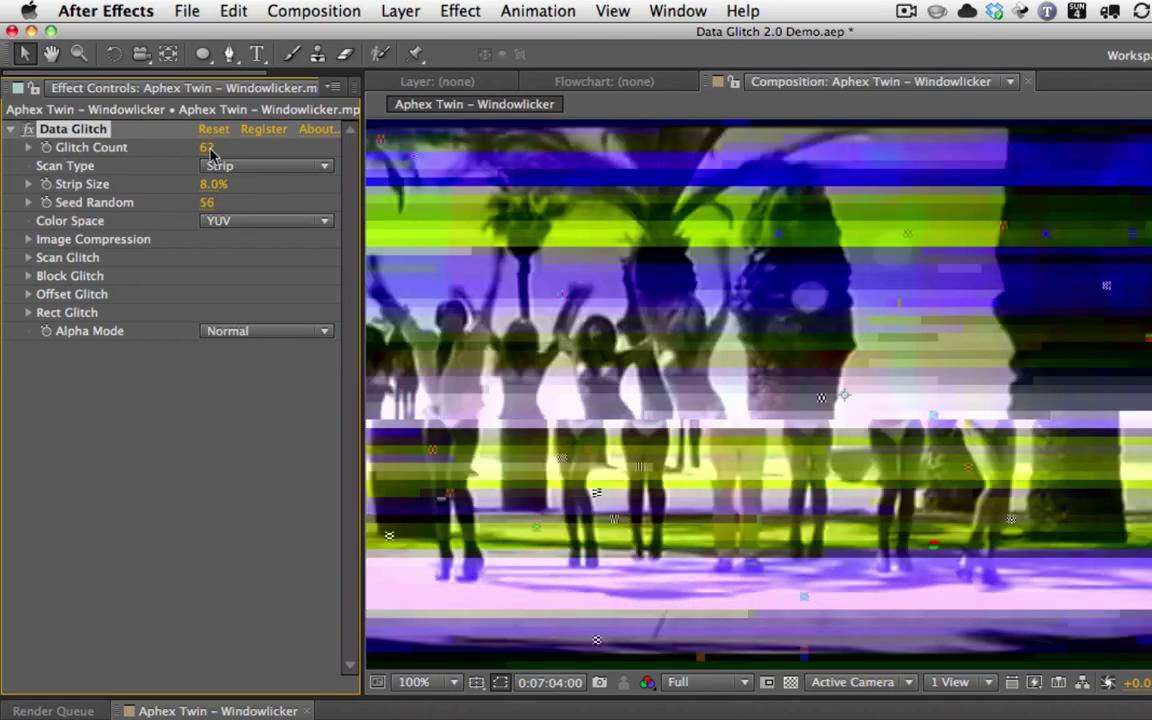
pyautogui.moveTo(206, 147)
pyautogui.mouseDown()
pyautogui.moveTo(151, 136)
pyautogui.moveTo(134, 150)
pyautogui.moveTo(184, 137)
pyautogui.moveTo(268, 148)
pyautogui.moveTo(216, 156)
pyautogui.mouseUp()
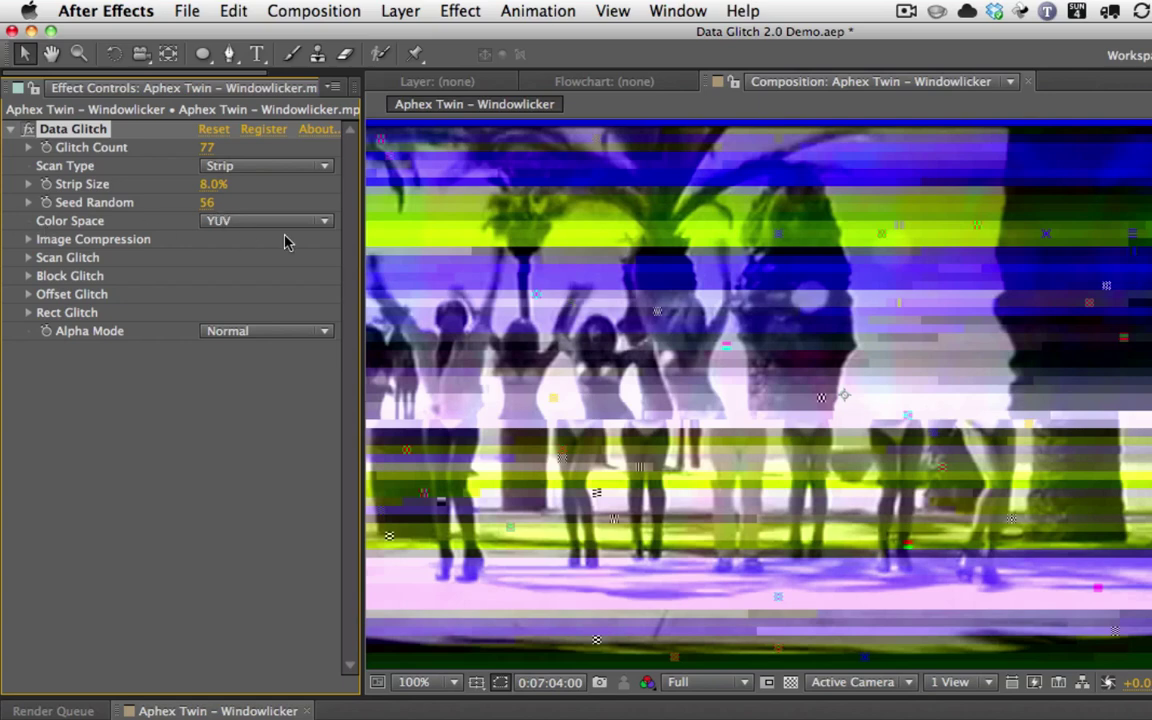
# - Change the Data Glitch Color Space to RGB
pyautogui.click(312, 222)
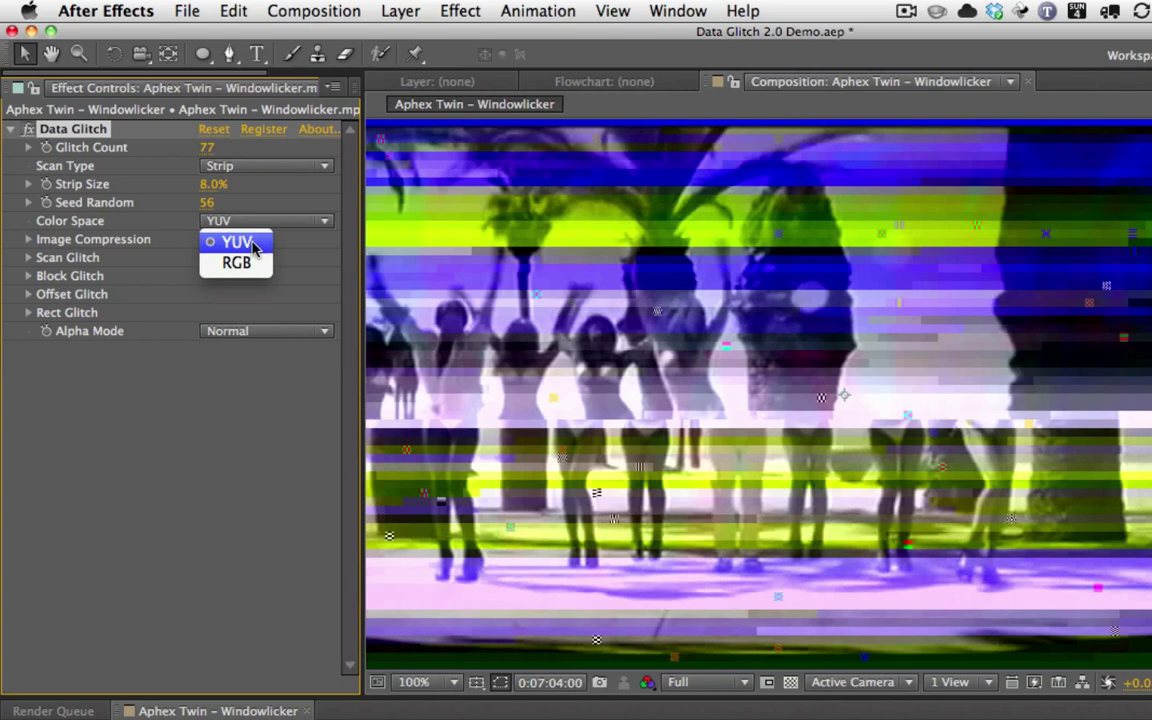
pyautogui.click(262, 246)
pyautogui.click(238, 221)
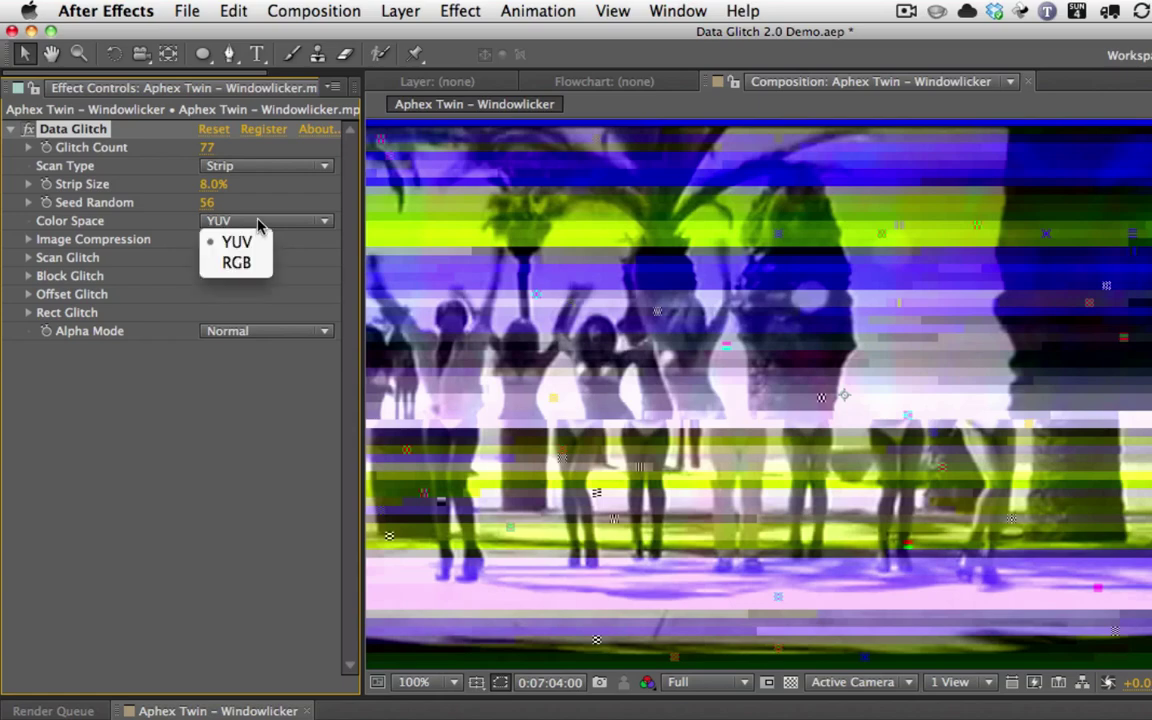
pyautogui.click(246, 263)
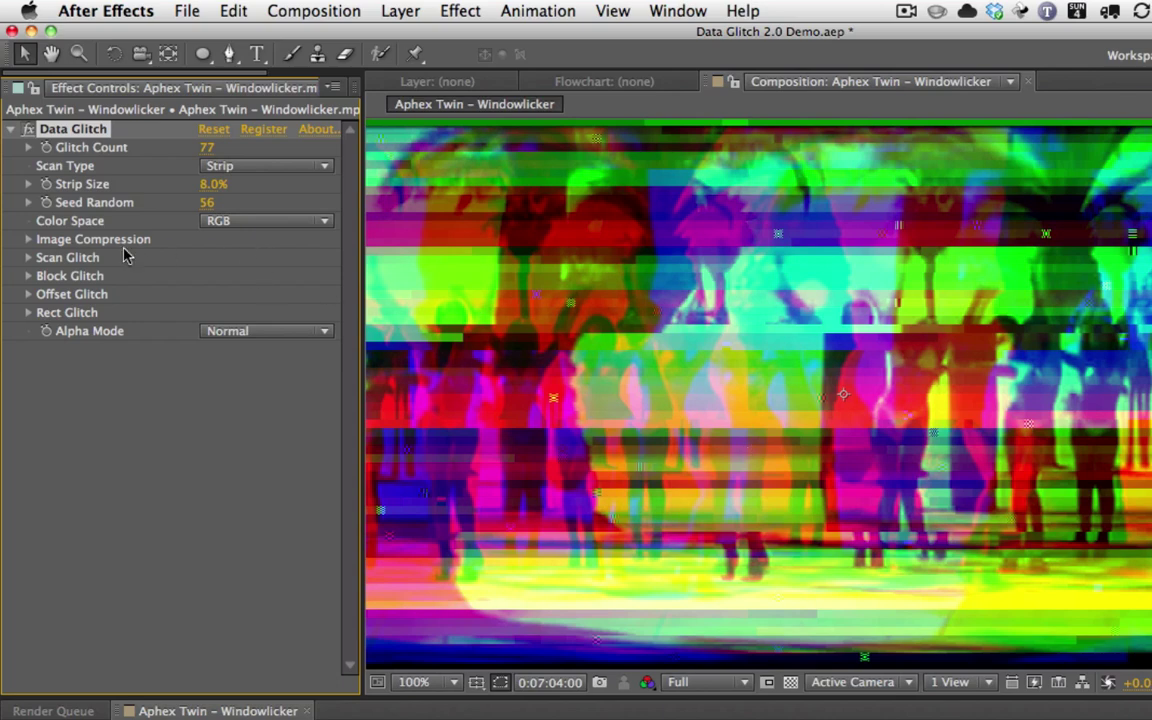
# - Expose the Image Compression settings, reset Data Glitch to its defaults, and set Compression Quality to 100% after trying 3.0%
pyautogui.click(29, 240)
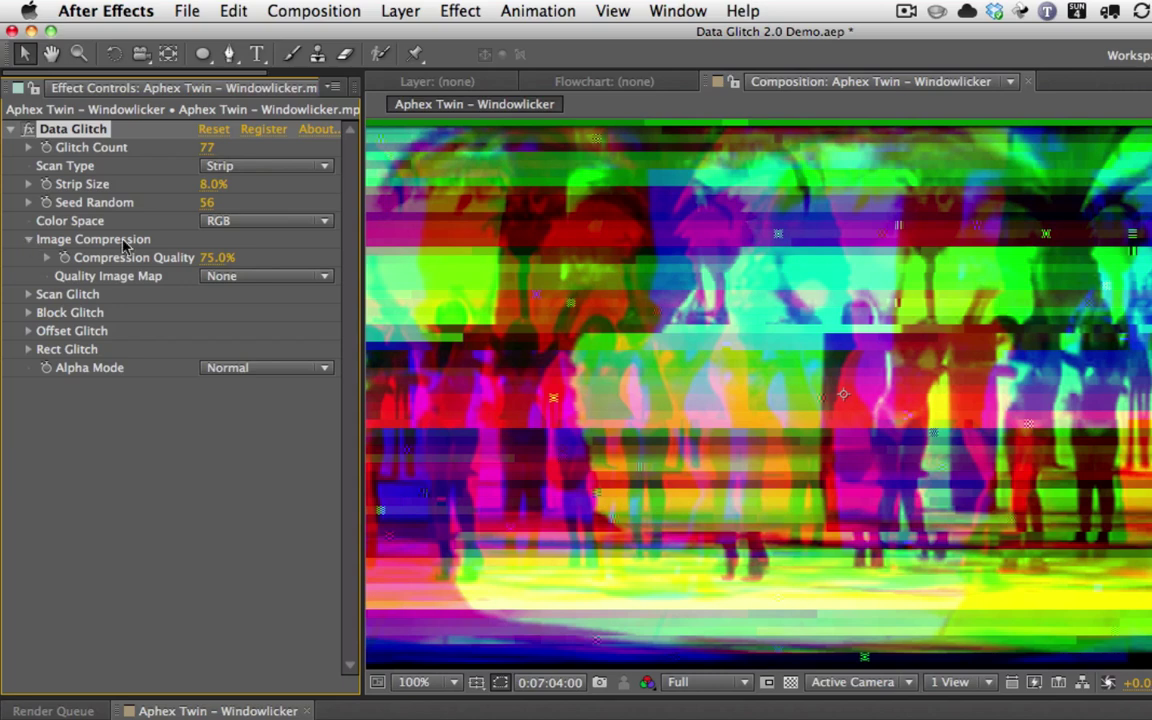
pyautogui.click(213, 129)
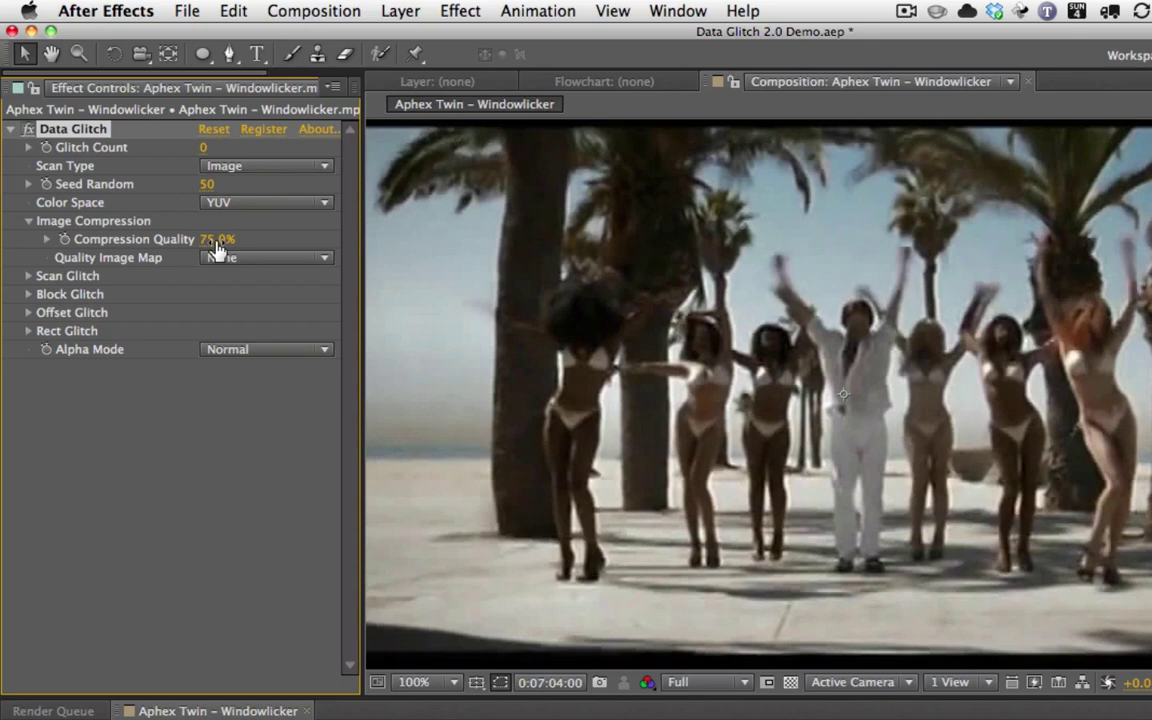
pyautogui.moveTo(217, 248); pyautogui.dragTo(329, 230)
pyautogui.moveTo(228, 242); pyautogui.dragTo(147, 224)
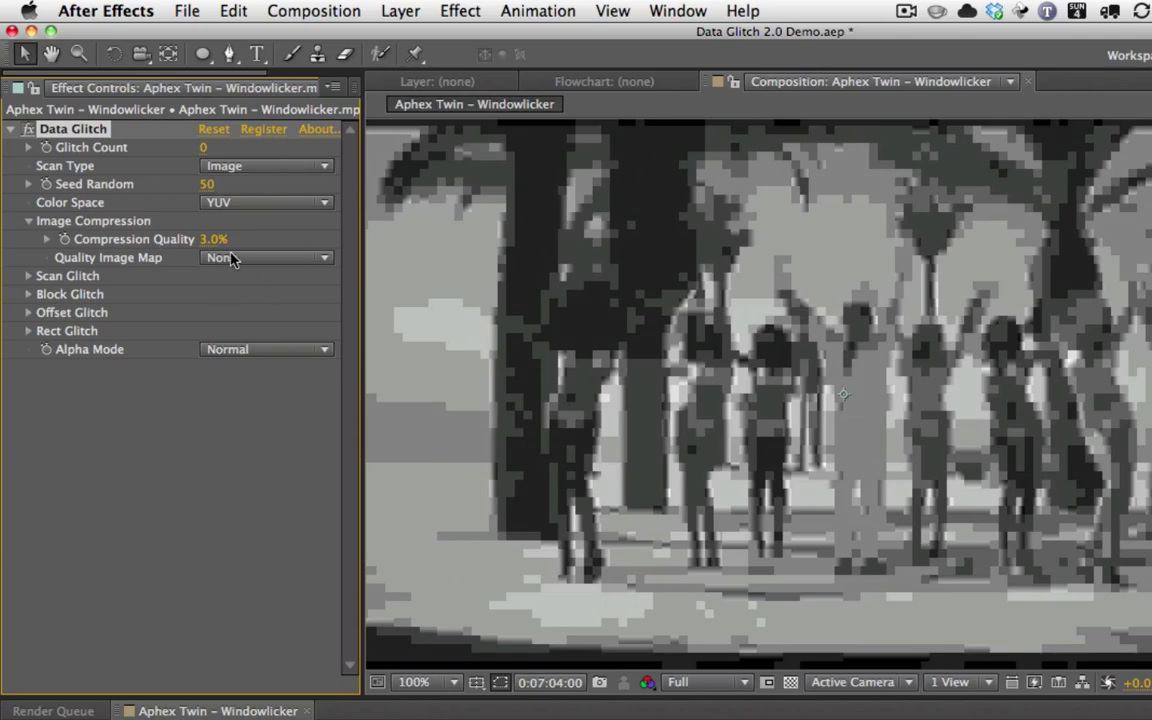
pyautogui.moveTo(215, 244); pyautogui.dragTo(330, 244)
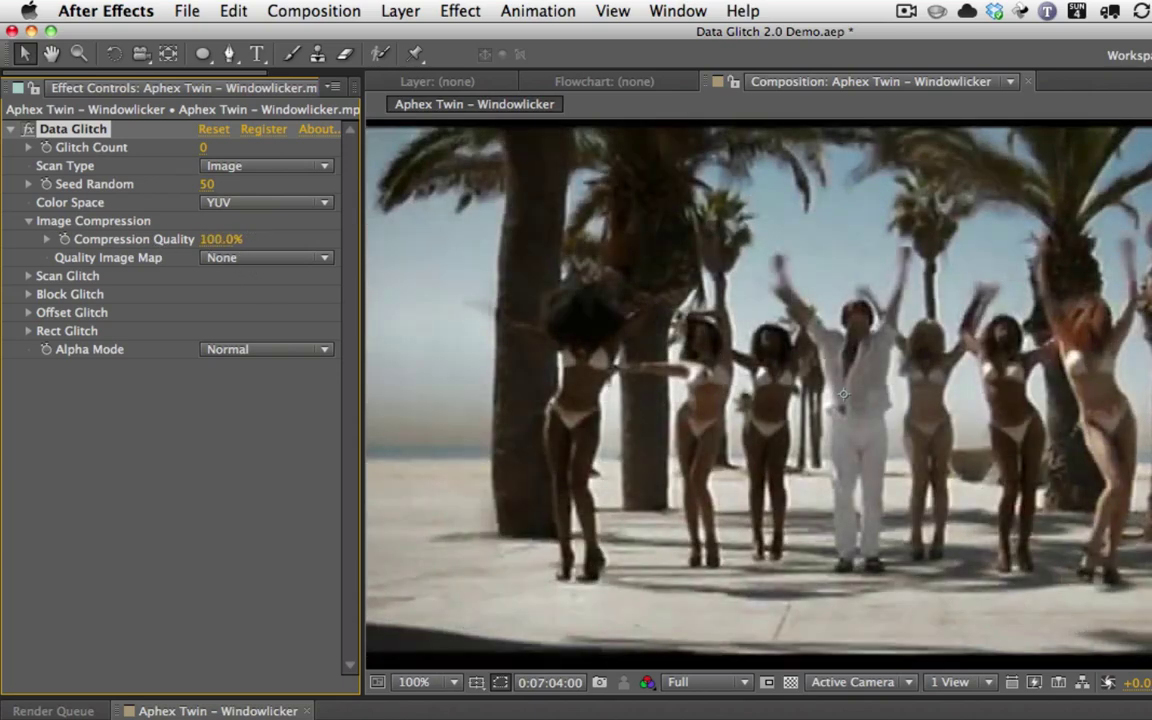
# - Go to the frame at 0:07:02:16, try a Compression Quality of 19.0%, and return it to 100%
pyautogui.press('space')
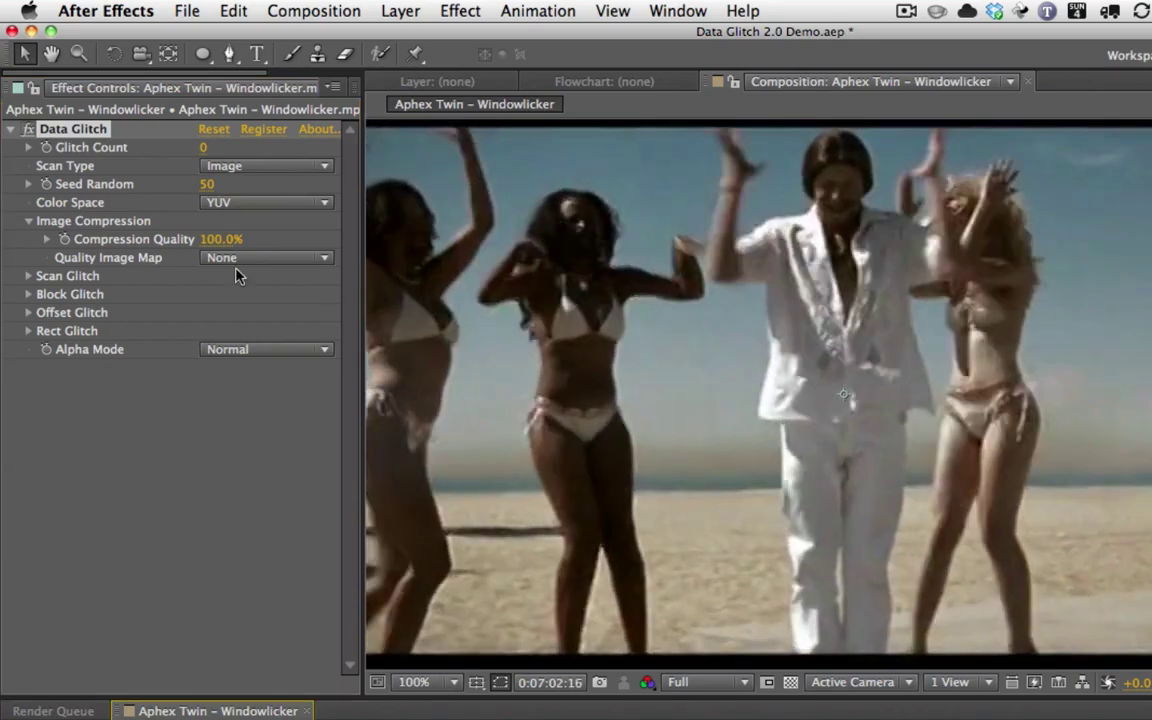
pyautogui.moveTo(212, 239); pyautogui.dragTo(116, 240)
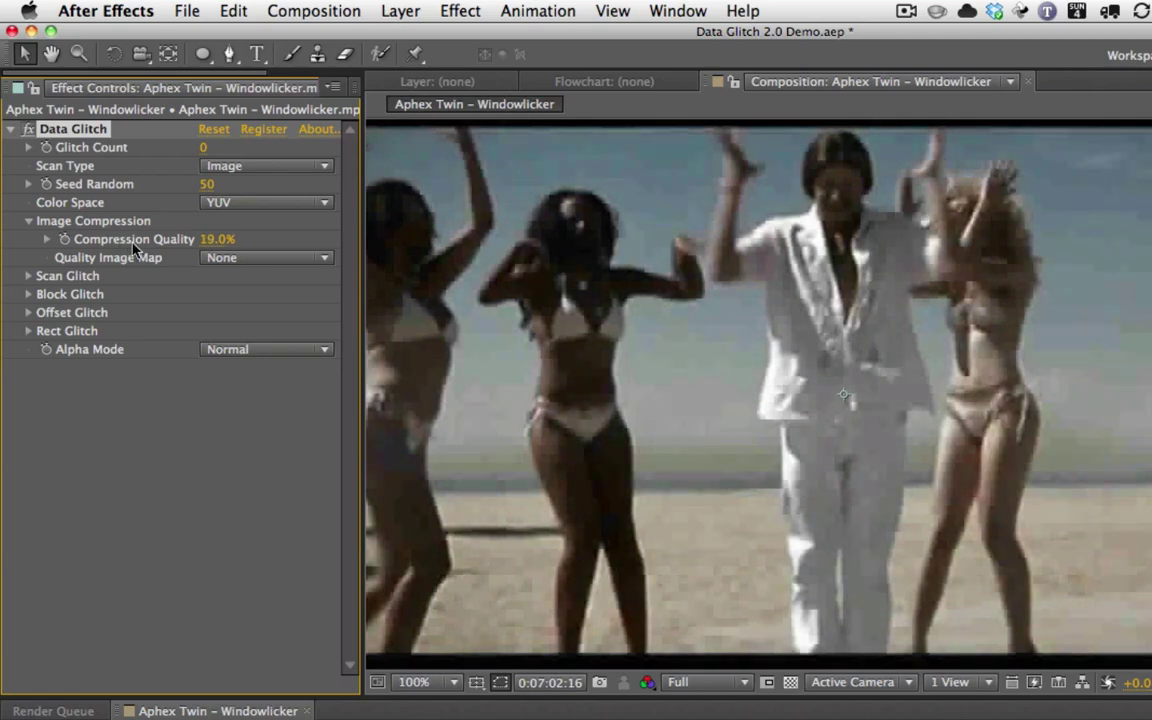
pyautogui.moveTo(213, 246); pyautogui.dragTo(397, 233)
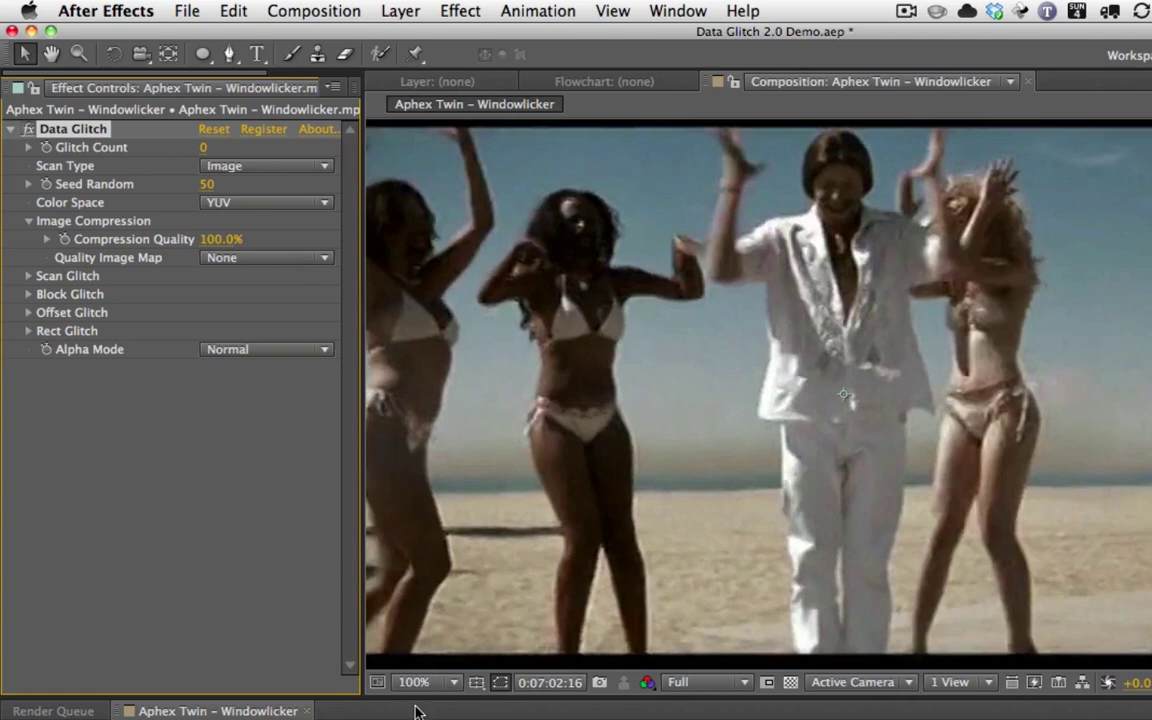
# - Draw a large white circle on a new shape layer and position it over the man in the white suit
pyautogui.click(202, 53)
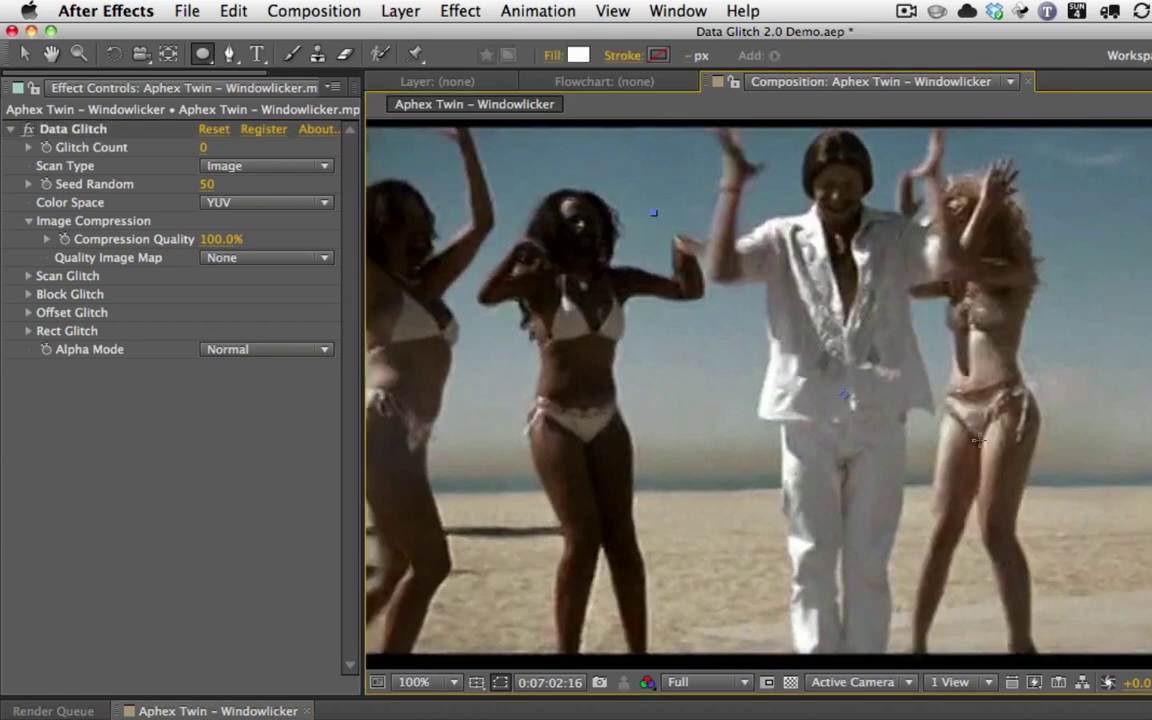
pyautogui.moveTo(653, 212); pyautogui.dragTo(1055, 478)
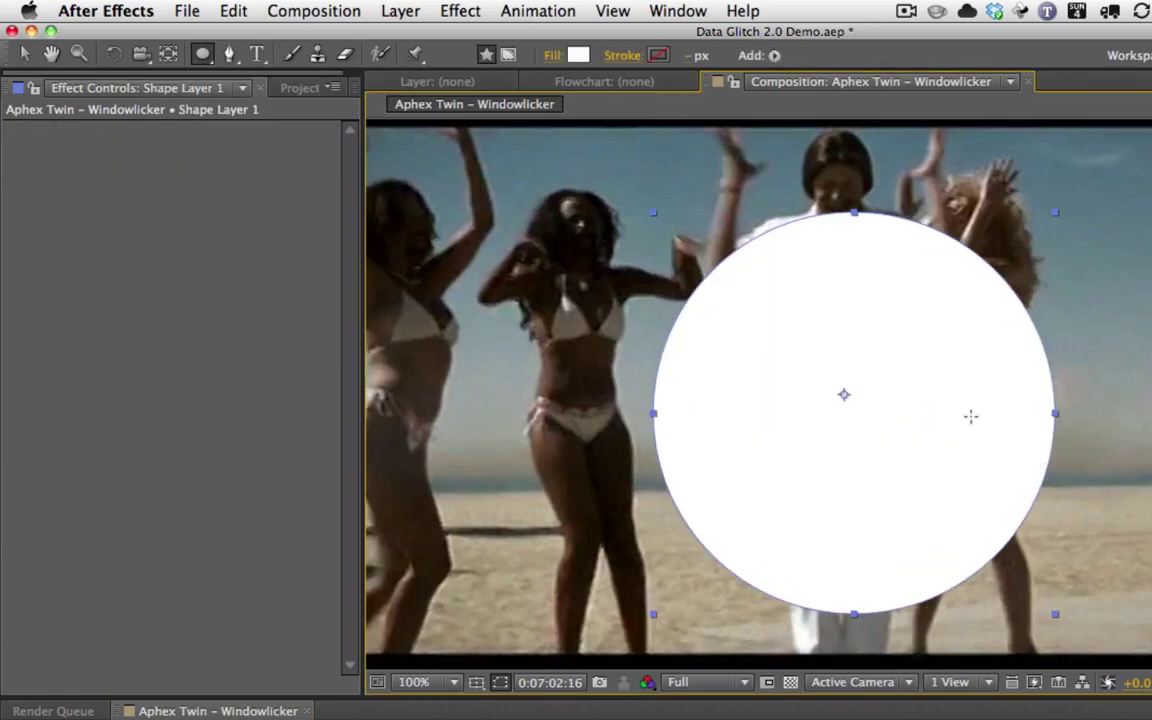
pyautogui.press('v')
pyautogui.moveTo(960, 413); pyautogui.dragTo(954, 397)
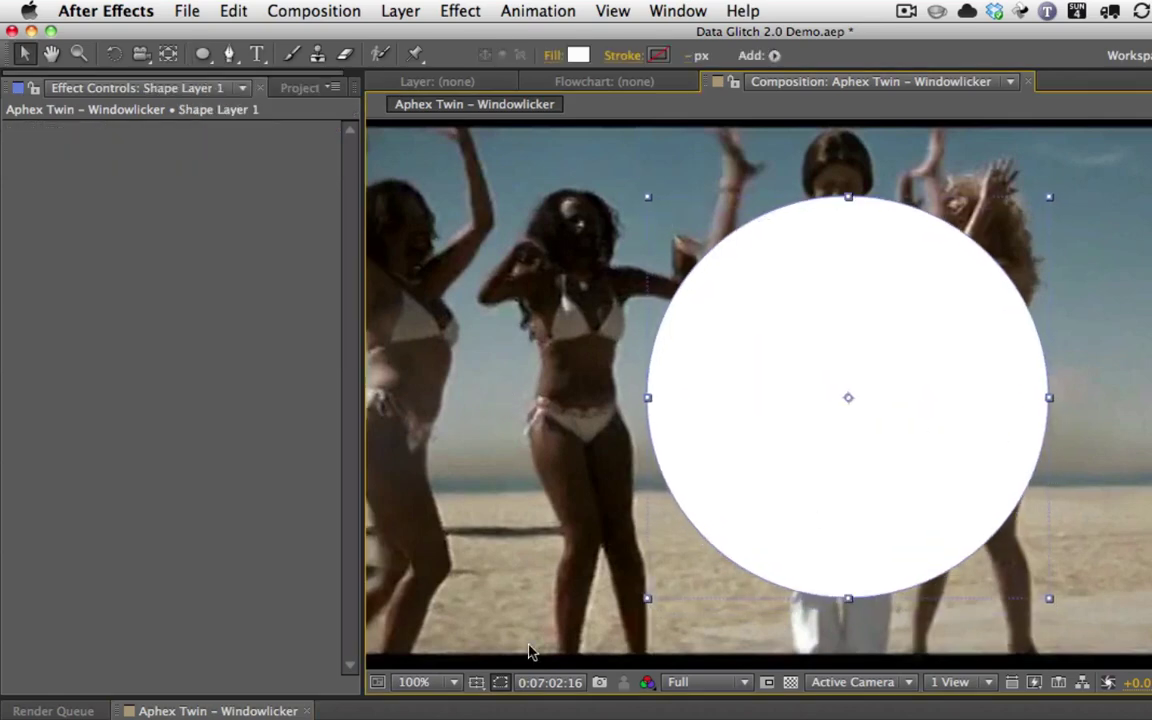
# - Pre-compose the circle's shape layer as "Circle Matte", moving all attributes into the new composition
pyautogui.click(217, 711)
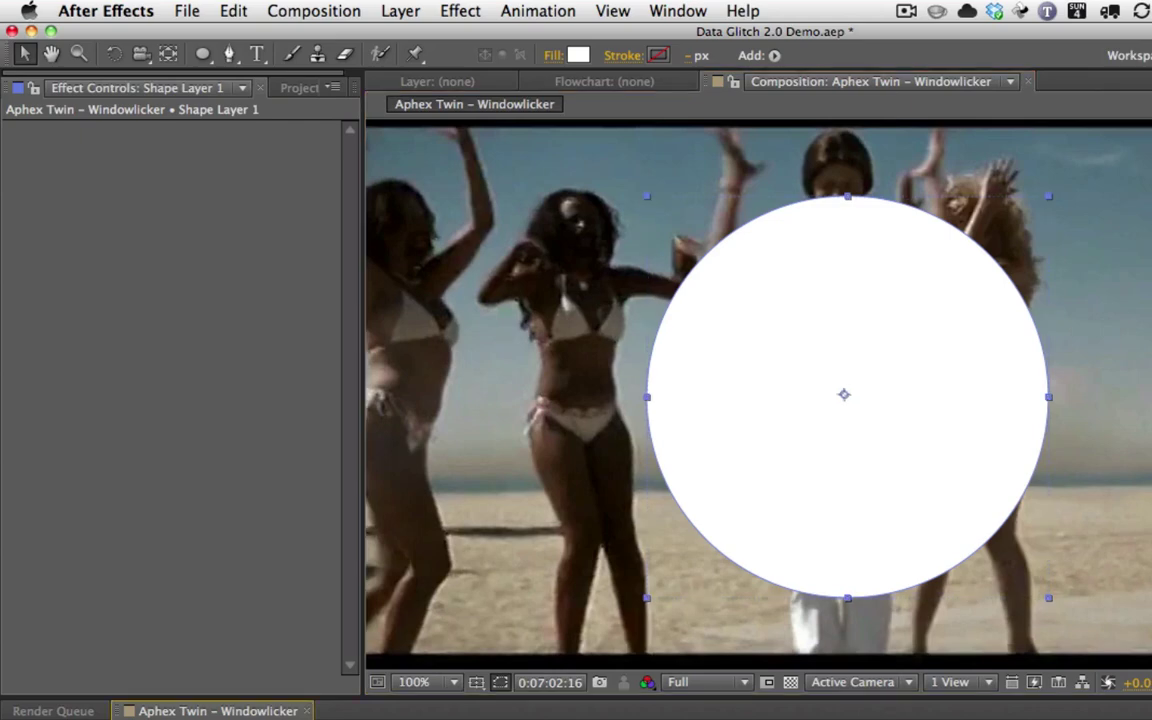
pyautogui.press('super+shift+c')
pyautogui.write('Circle Matte')
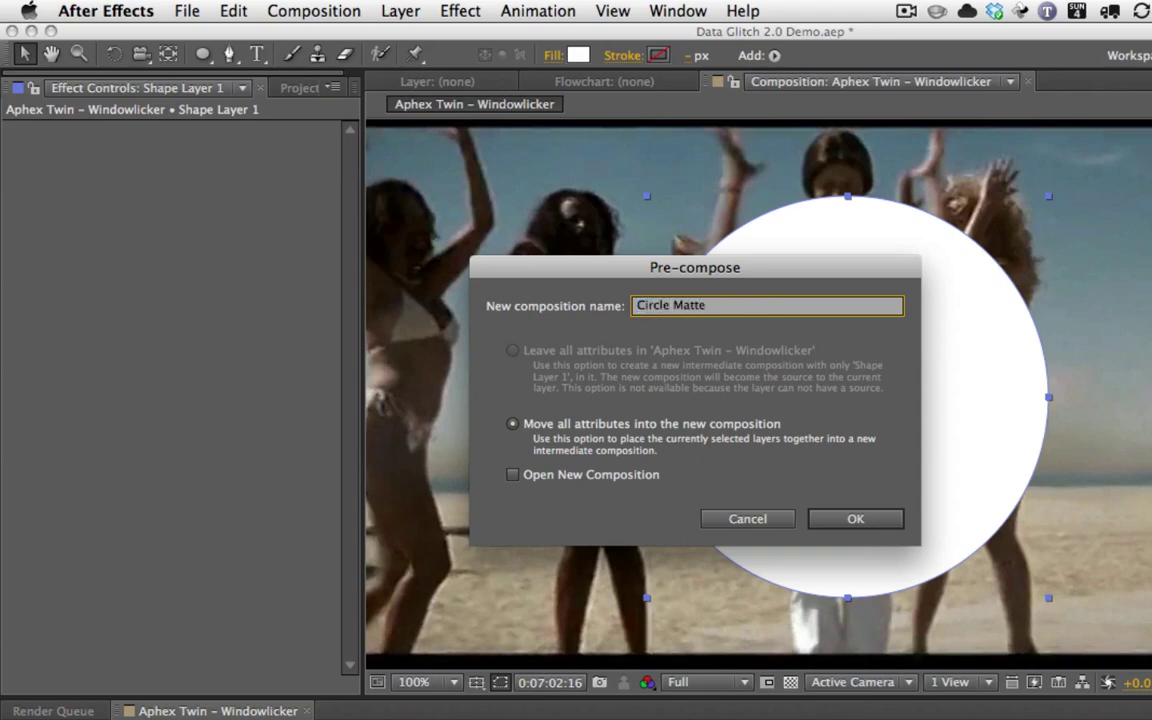
pyautogui.click(855, 518)
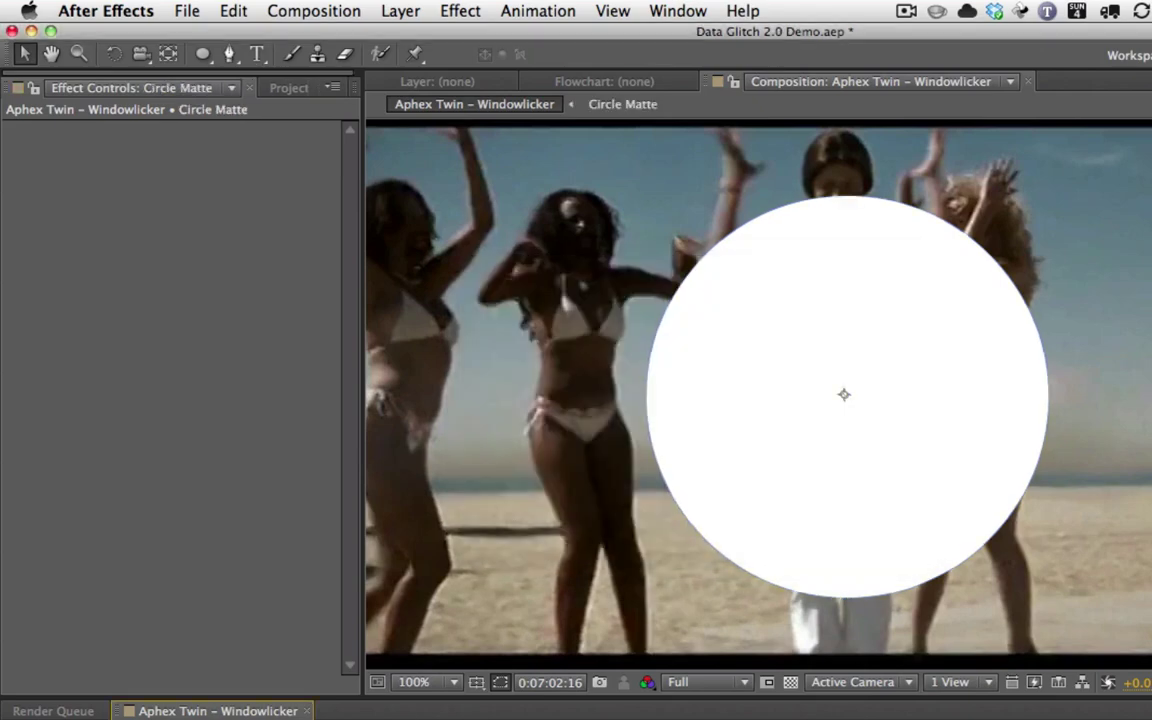
# - Hide the Circle Matte layer and assign it as the Quality Image Map of the video's Data Glitch effect
pyautogui.click(843, 395)
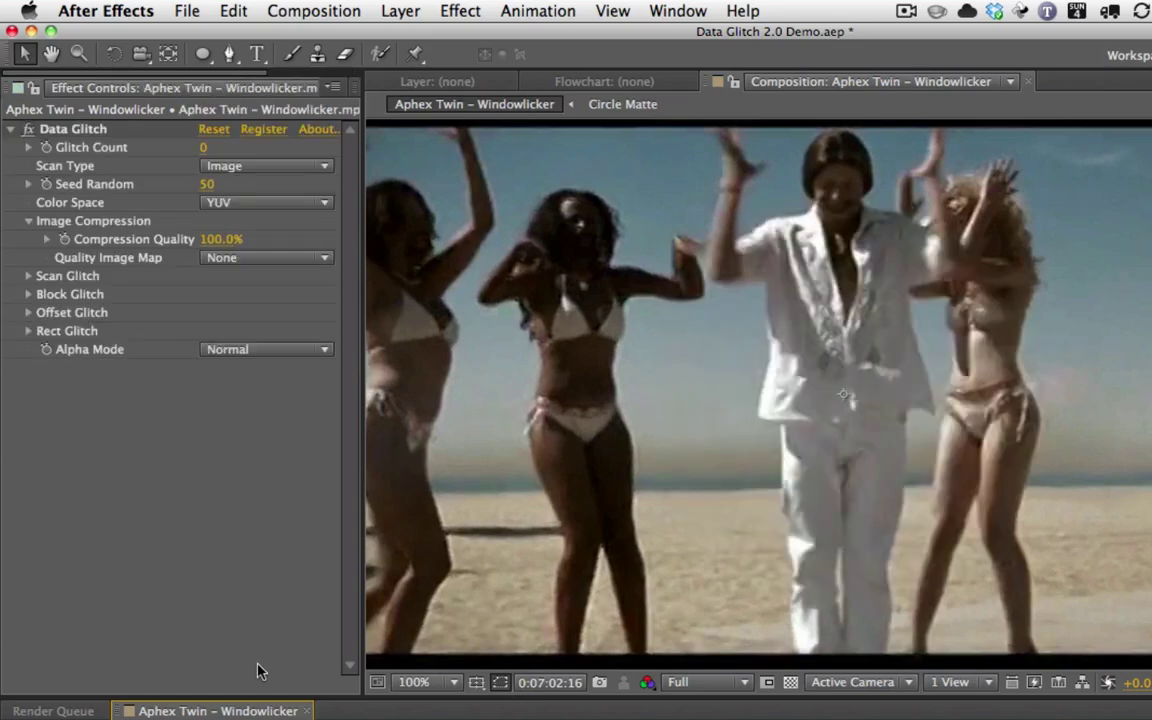
pyautogui.click(252, 264)
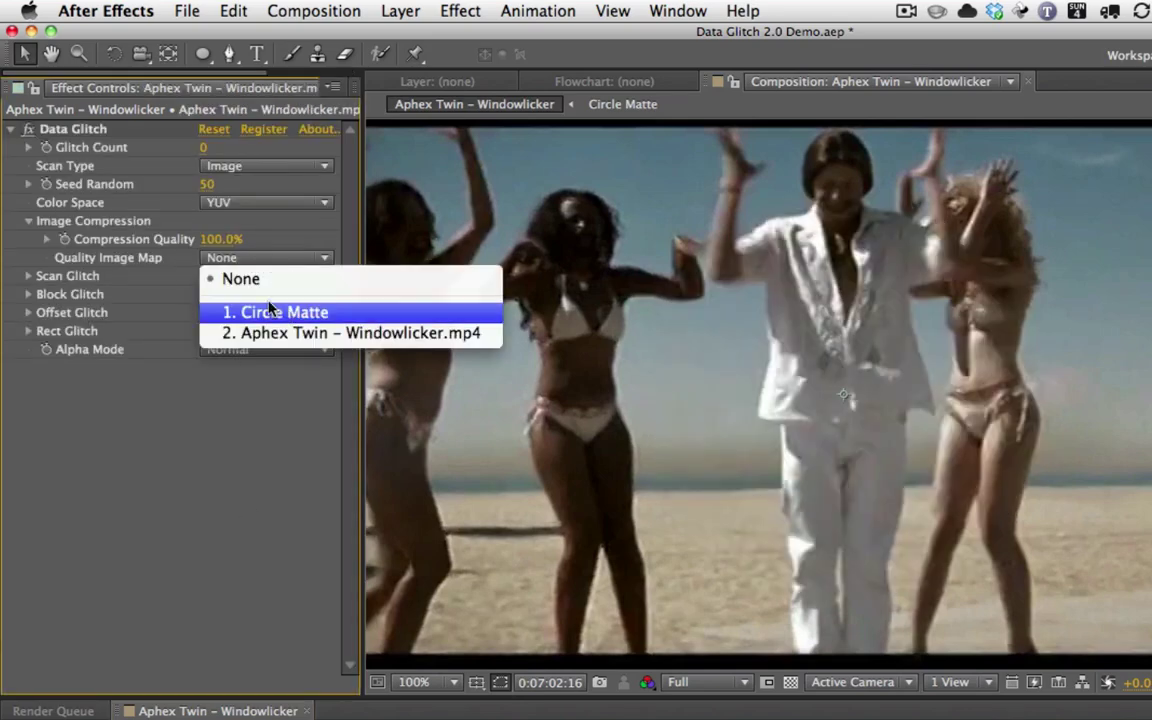
pyautogui.click(268, 309)
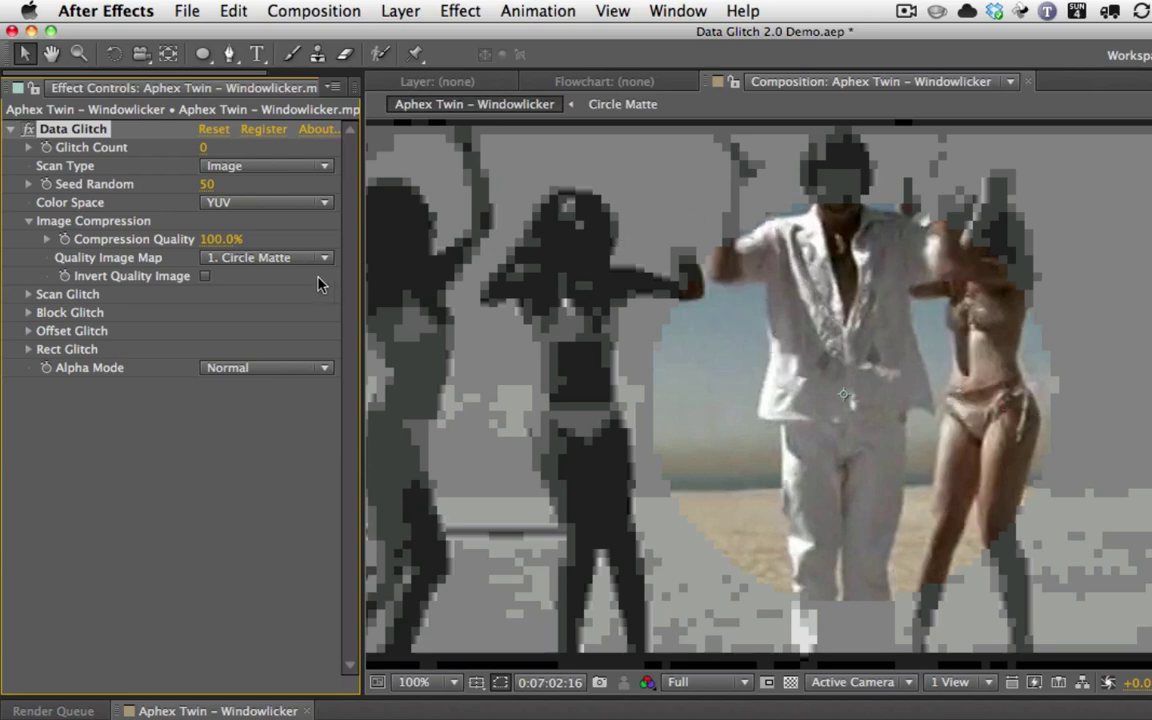
# - Set the Data Glitch Color Space to RGB and lower the Compression Quality to about 41%
pyautogui.moveTo(217, 245)
pyautogui.mouseDown()
pyautogui.moveTo(130, 240)
pyautogui.moveTo(253, 240)
pyautogui.moveTo(90, 240)
pyautogui.moveTo(213, 247)
pyautogui.mouseUp()
pyautogui.click(270, 200)
pyautogui.click(240, 244)
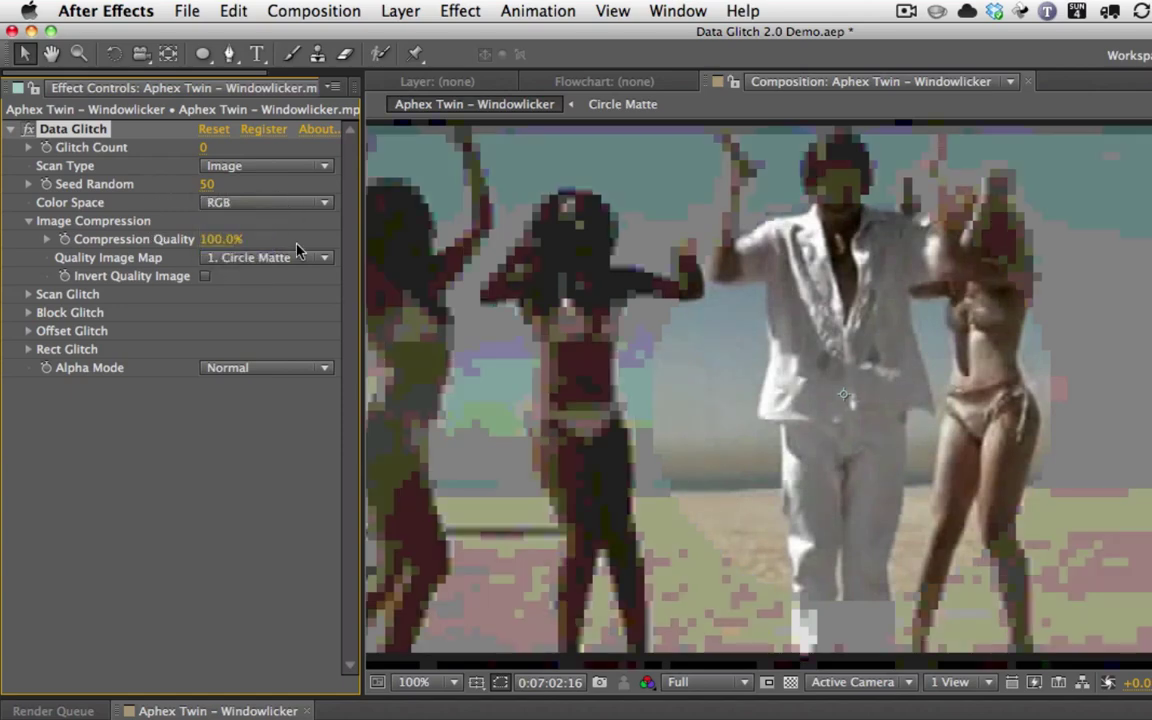
pyautogui.moveTo(216, 240); pyautogui.dragTo(158, 239)
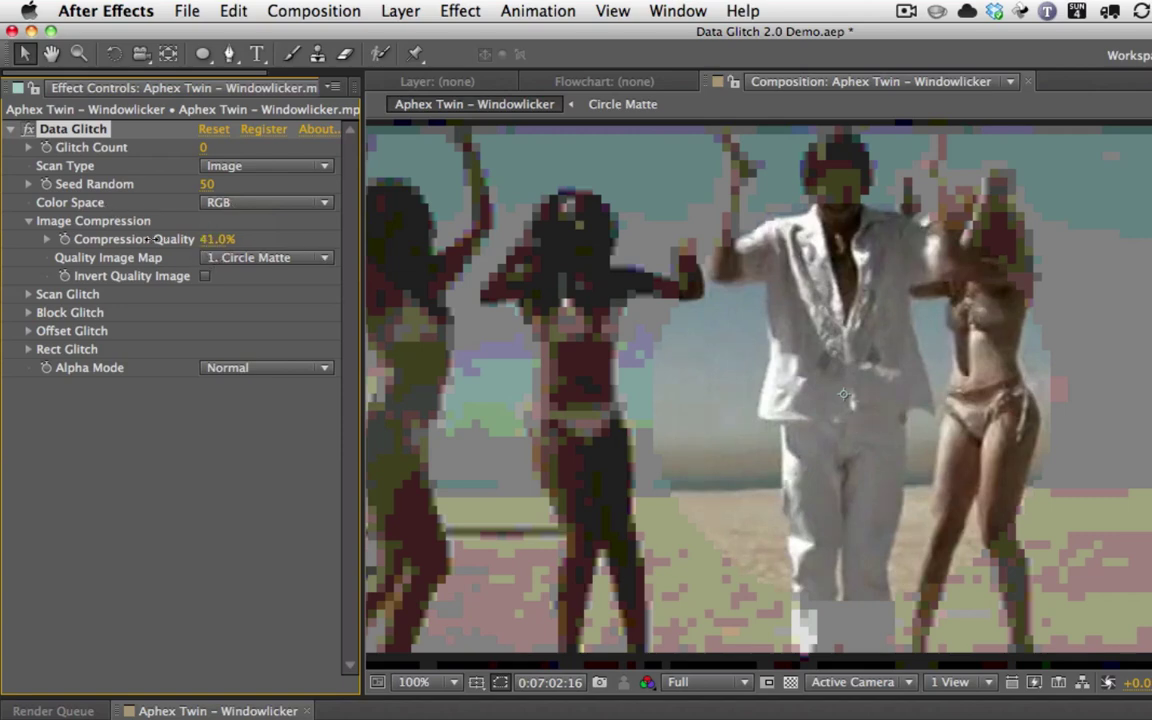
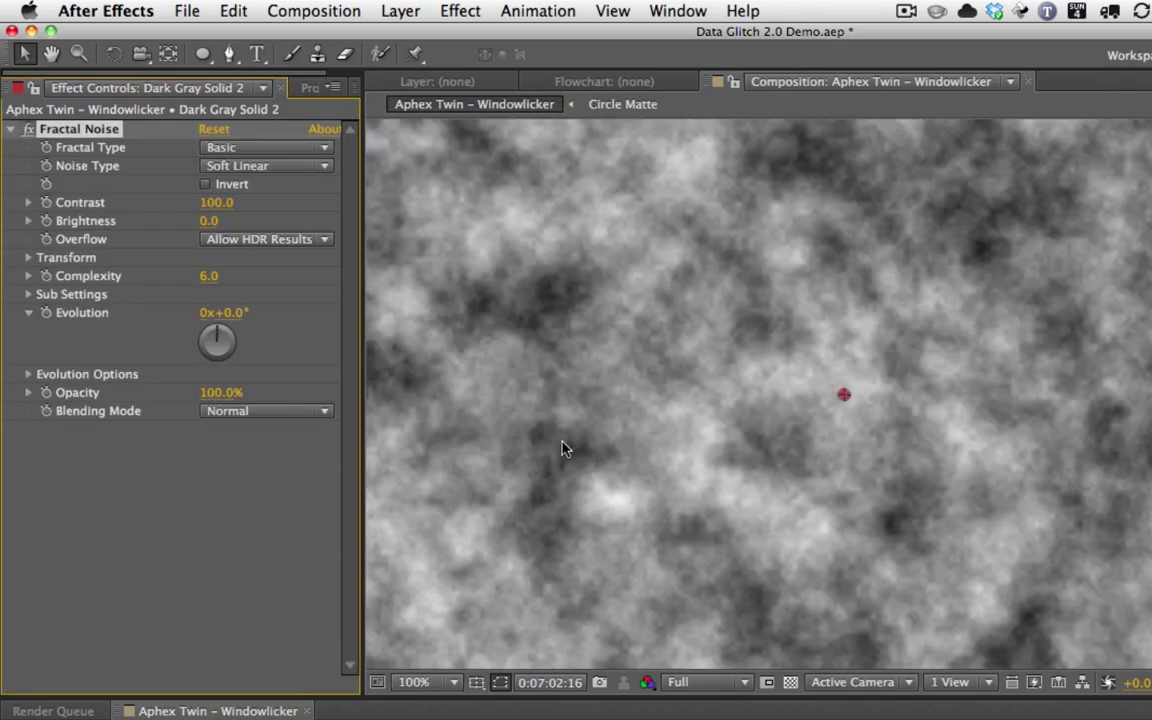
# - Set the Fractal Noise type to Block and enlarge its uniform Scale to 369
pyautogui.click(265, 166)
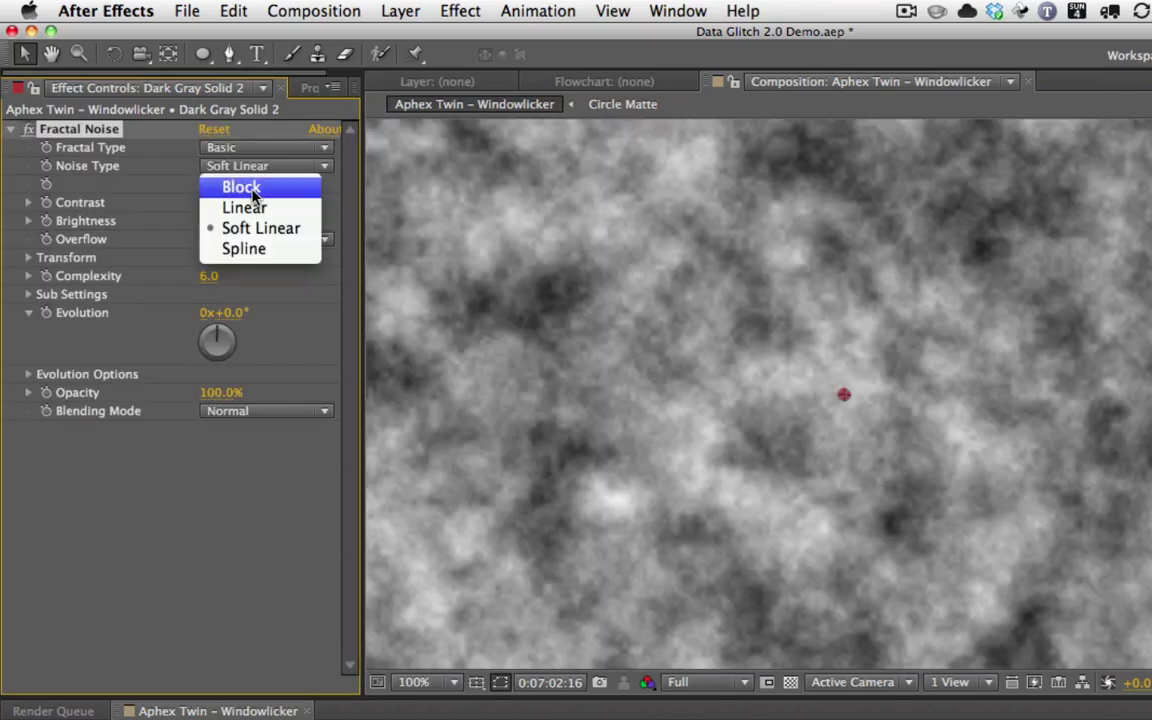
pyautogui.click(235, 184)
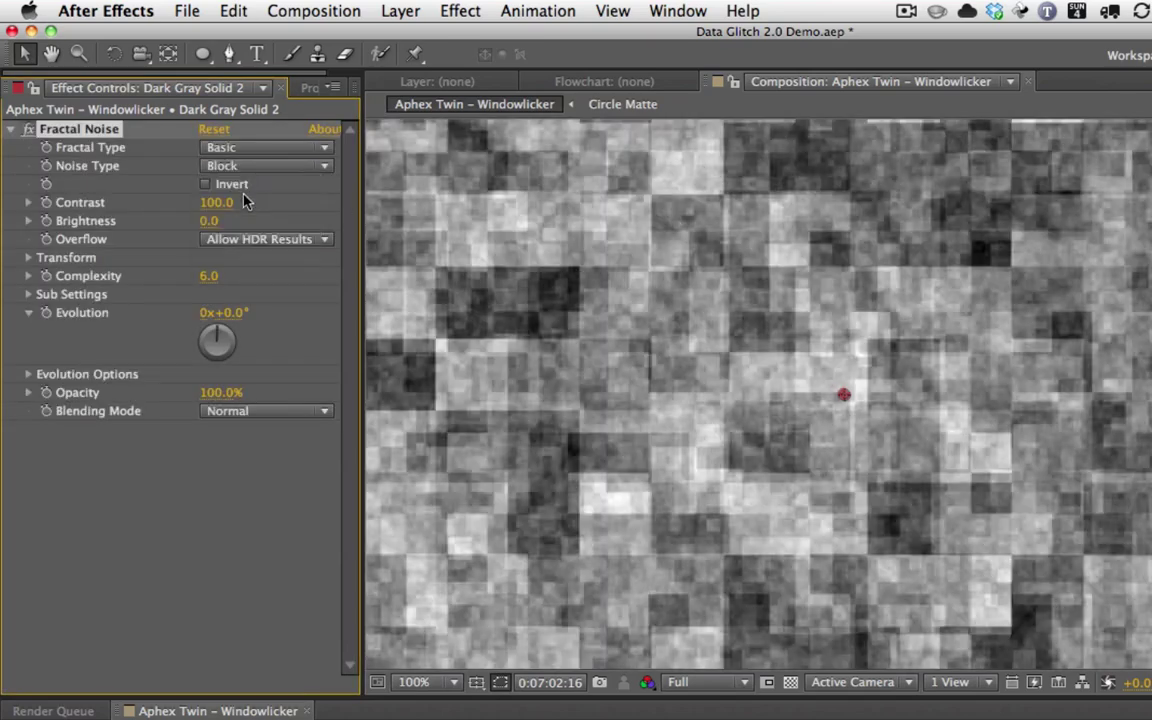
pyautogui.click(28, 257)
pyautogui.click(47, 312)
pyautogui.moveTo(216, 312); pyautogui.dragTo(466, 306)
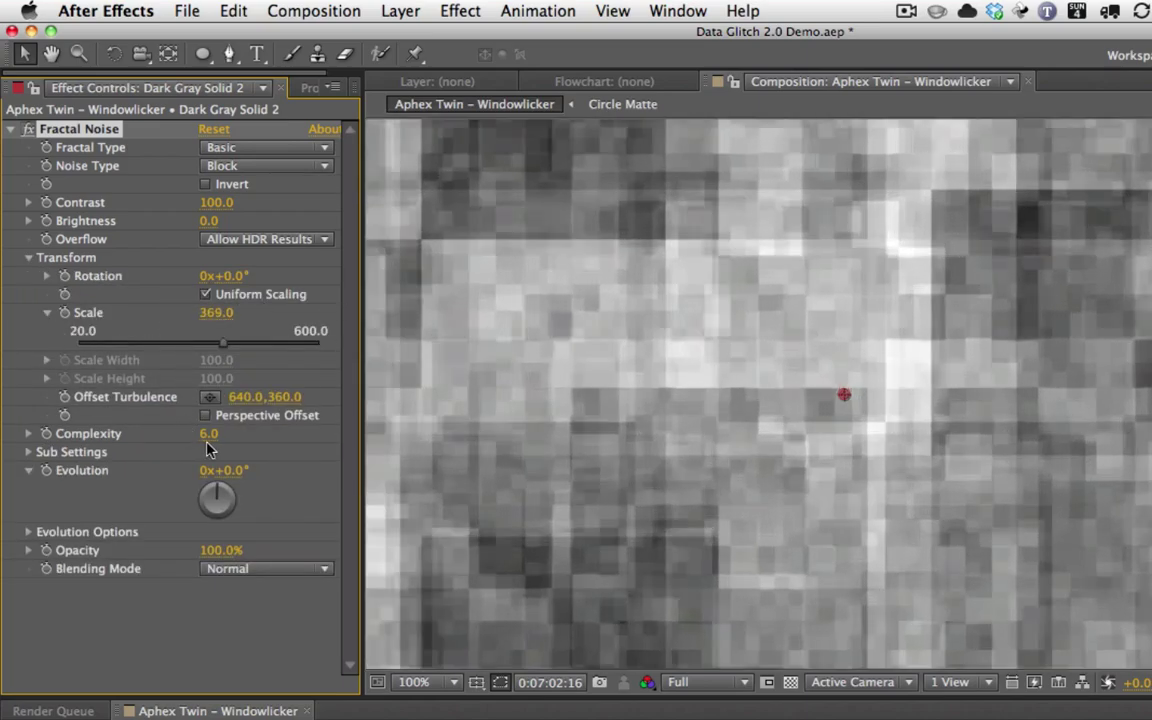
# - Reduce the Fractal Noise Complexity to 3 and raise its Contrast to 299
pyautogui.moveTo(208, 433); pyautogui.dragTo(22, 433)
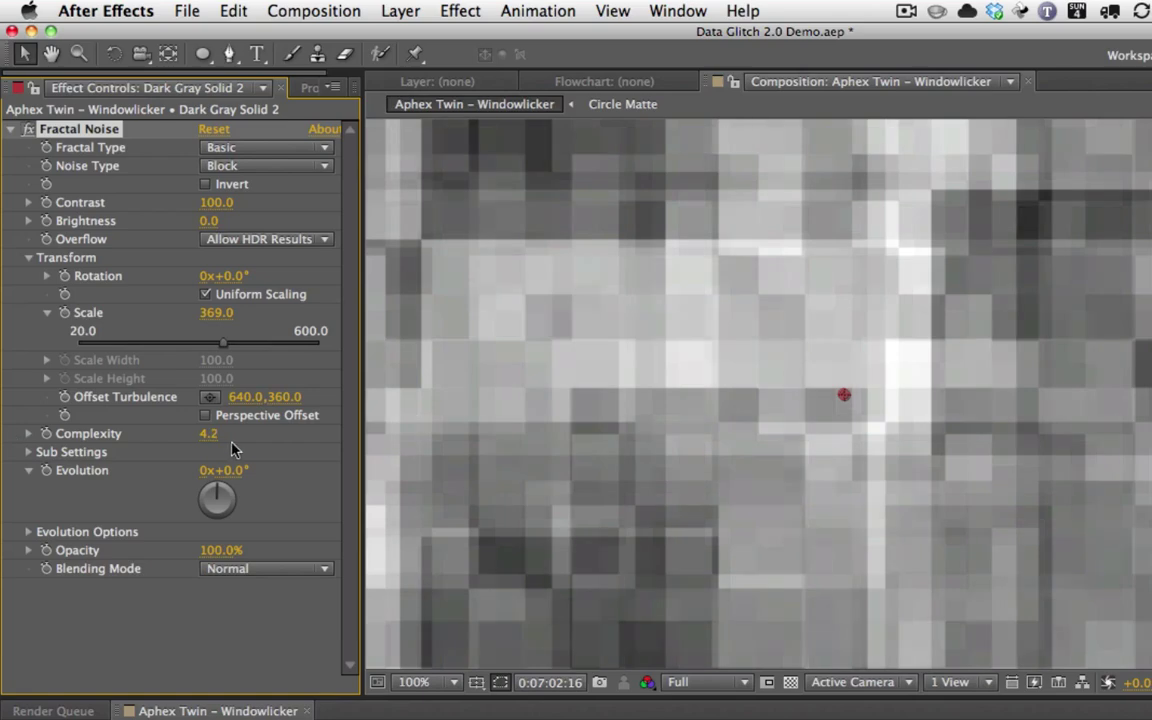
pyautogui.click(218, 434)
pyautogui.write('3')
pyautogui.press('Return')
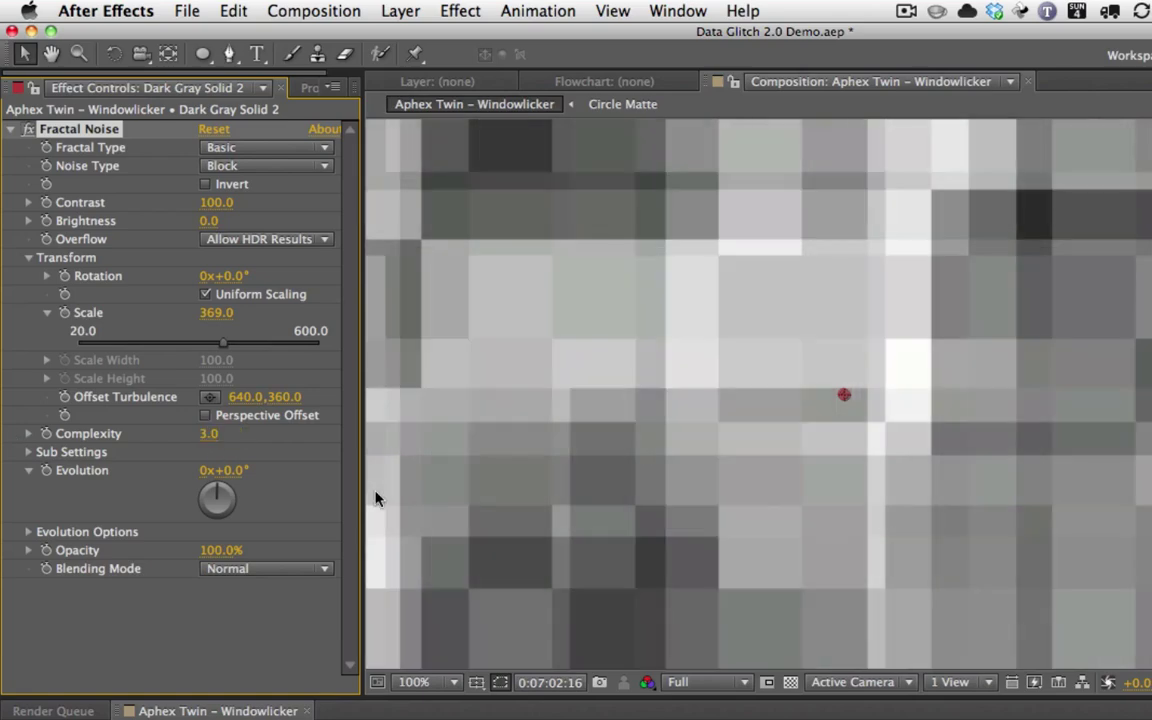
pyautogui.moveTo(212, 202); pyautogui.dragTo(447, 225)
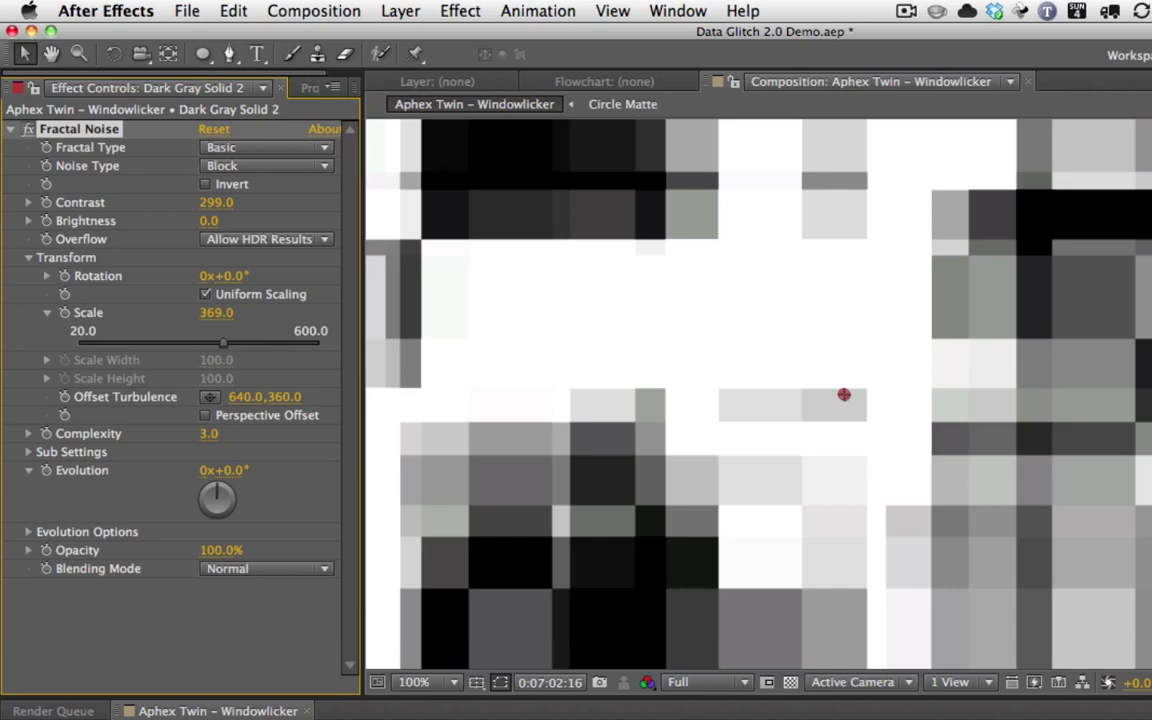
pyautogui.press('super+shift+c')
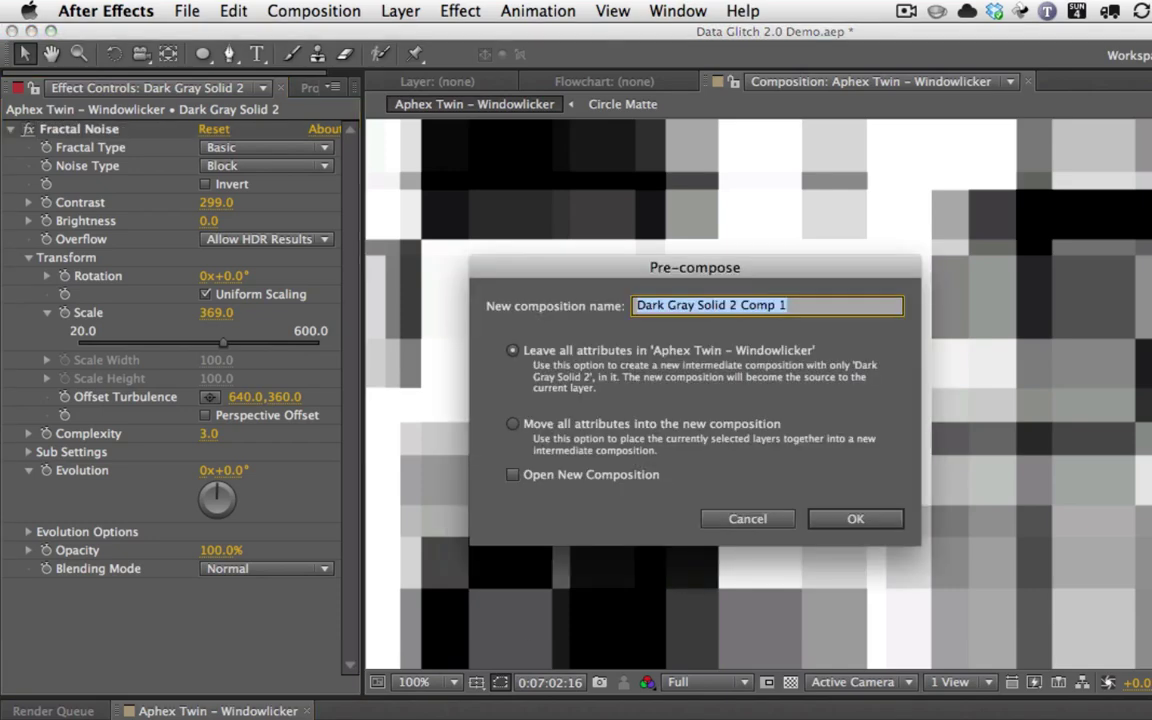
pyautogui.write('Fractal')
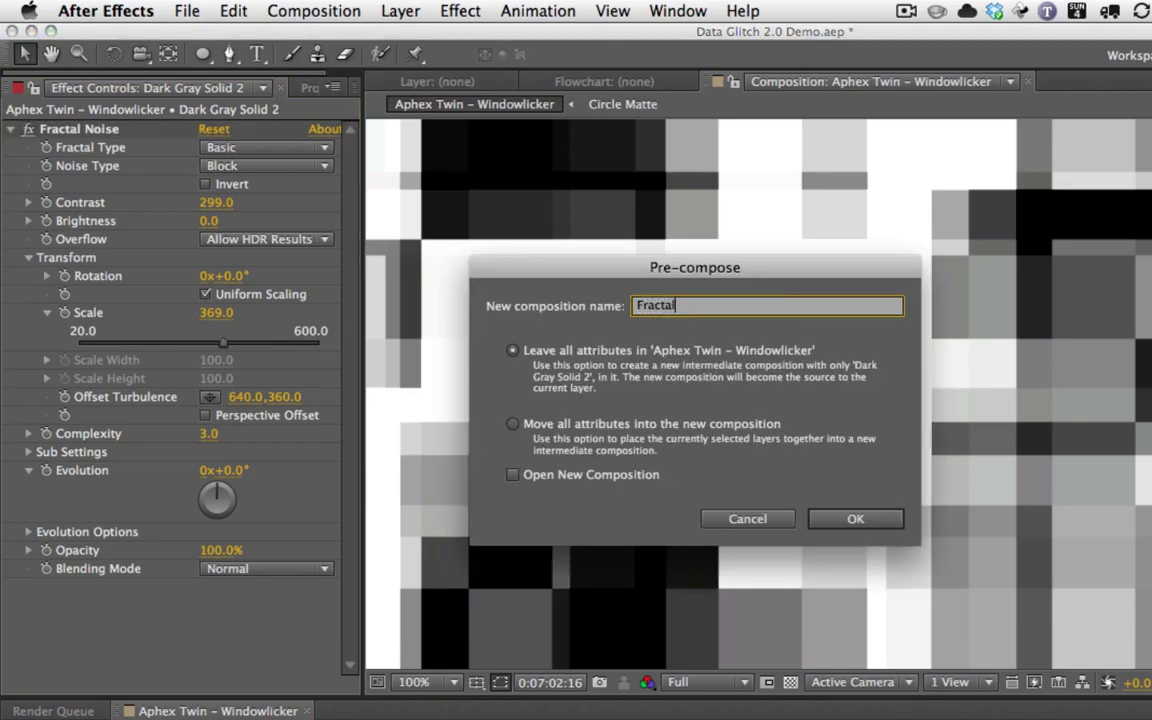
pyautogui.press('Return')
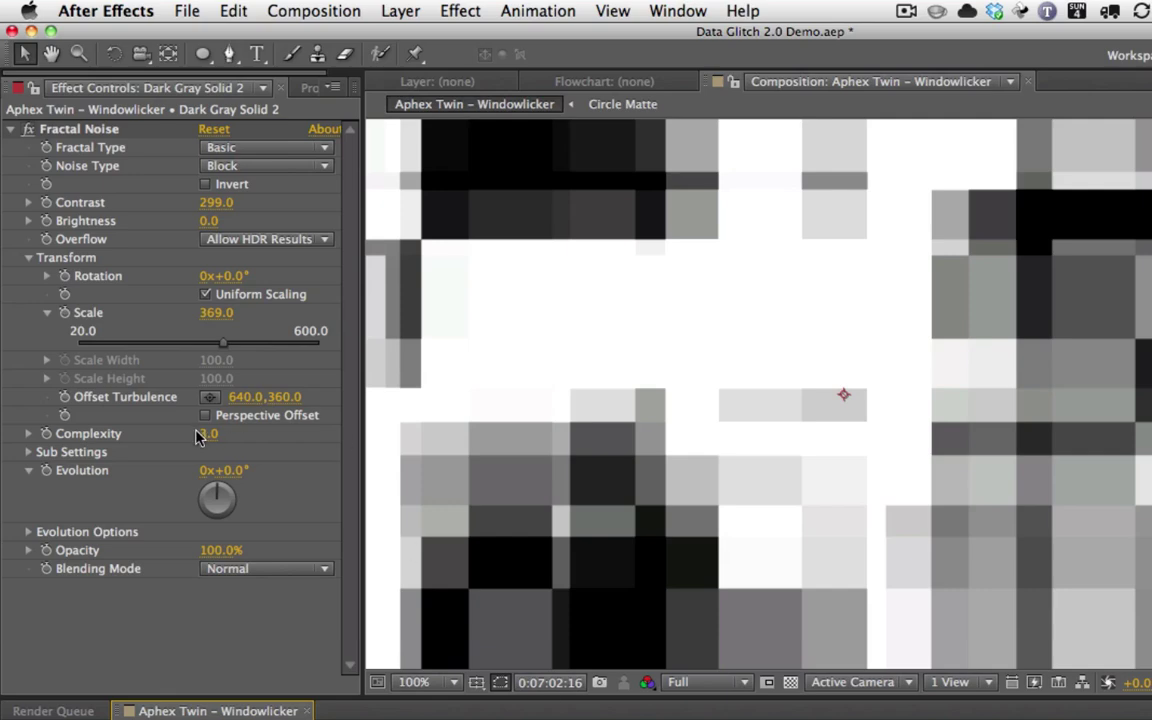
# - Enable keyframing for the Fractal Noise Evolution and adjust its dial to animate the noise
pyautogui.click(45, 470)
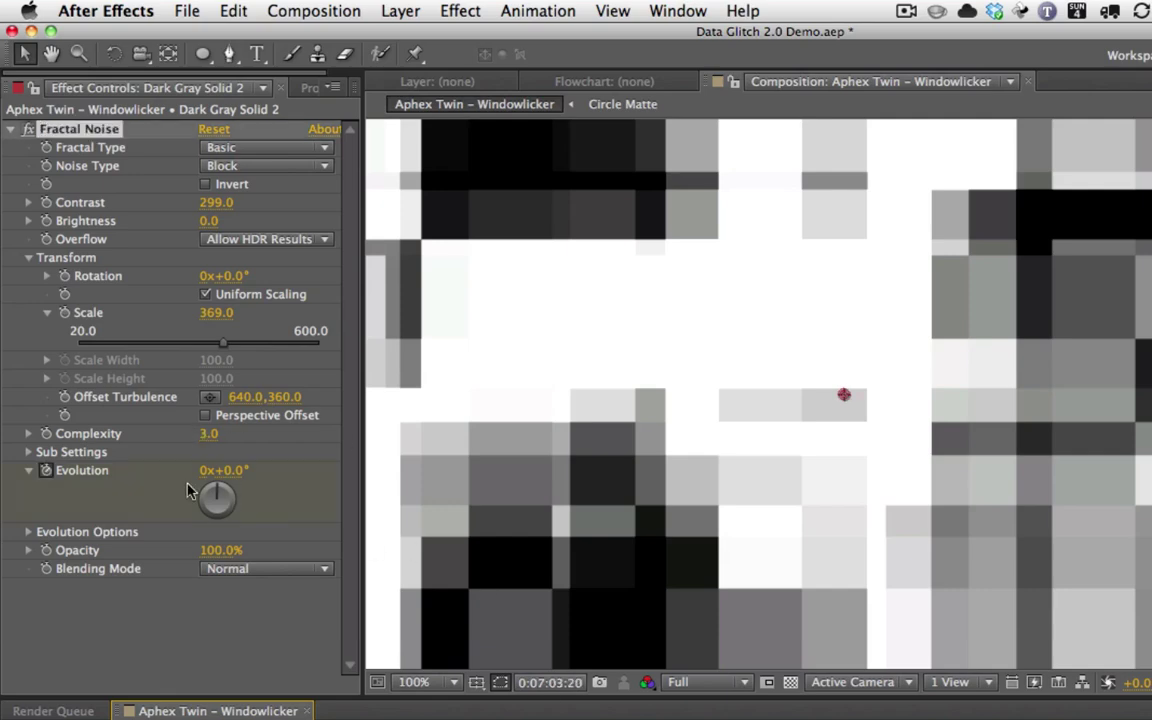
pyautogui.moveTo(216, 490)
pyautogui.mouseDown()
pyautogui.moveTo(222, 425)
pyautogui.moveTo(238, 511)
pyautogui.moveTo(195, 470)
pyautogui.moveTo(188, 442)
pyautogui.moveTo(222, 496)
pyautogui.moveTo(218, 470)
pyautogui.mouseUp()
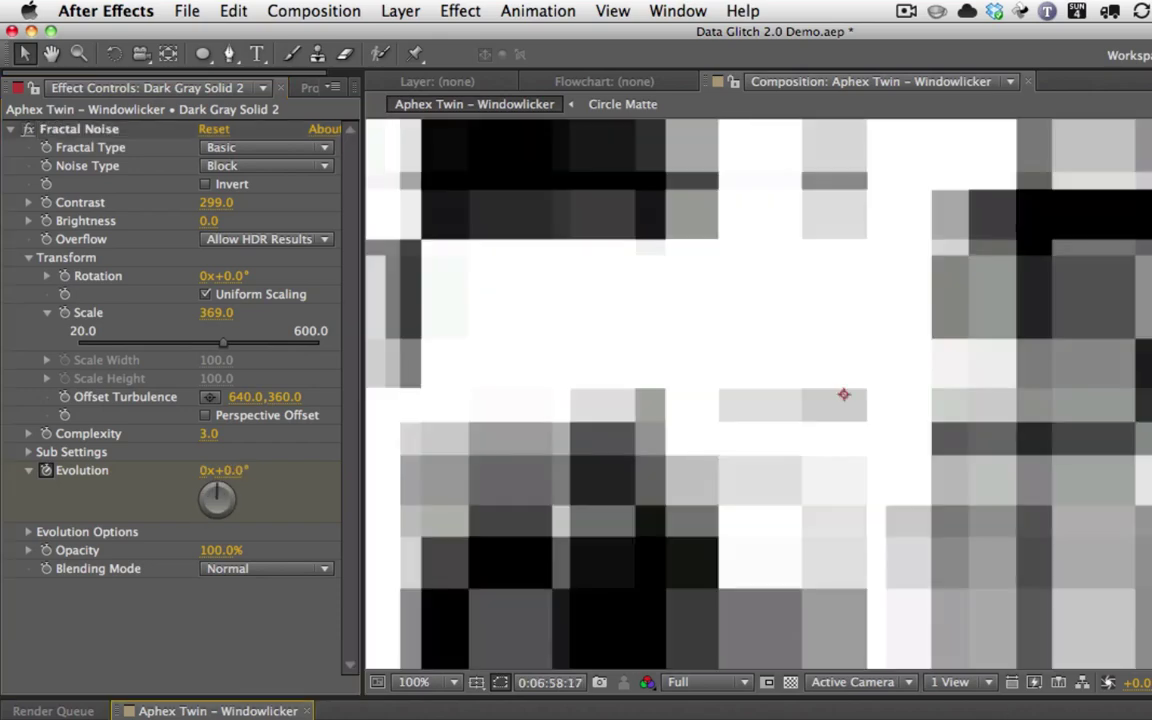
# - Pre-compose the noise solid as "Fractal Matte", moving all attributes into the new composition
pyautogui.press('super+shift+c')
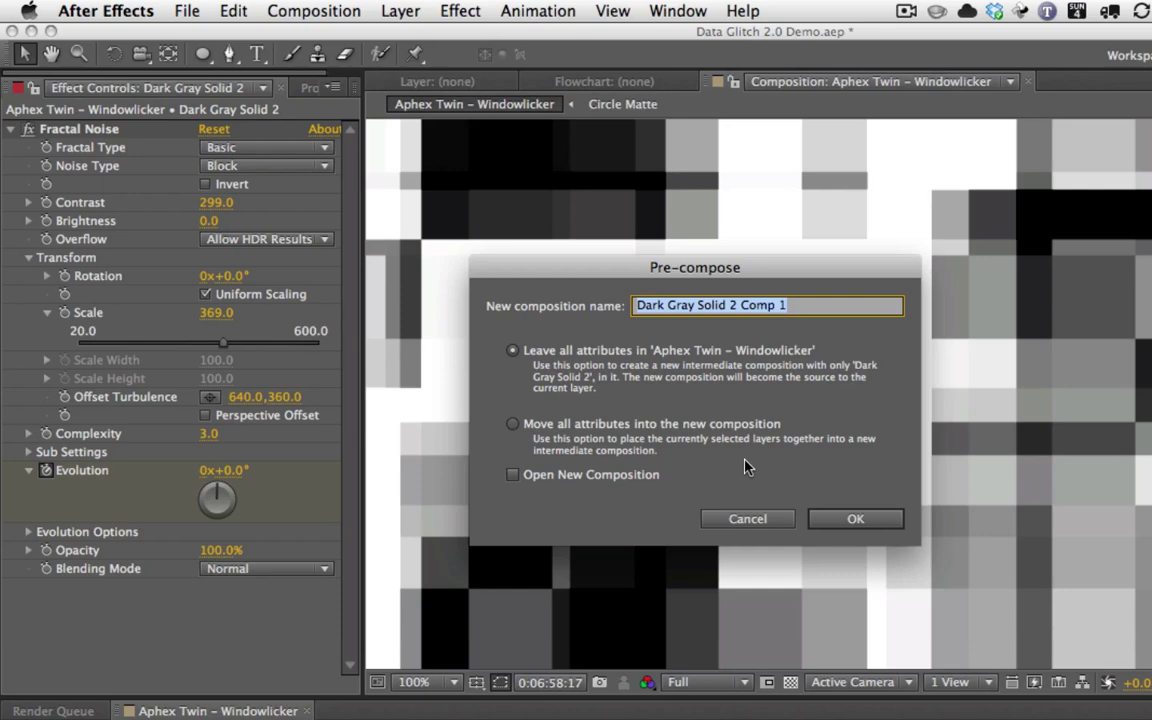
pyautogui.click(540, 424)
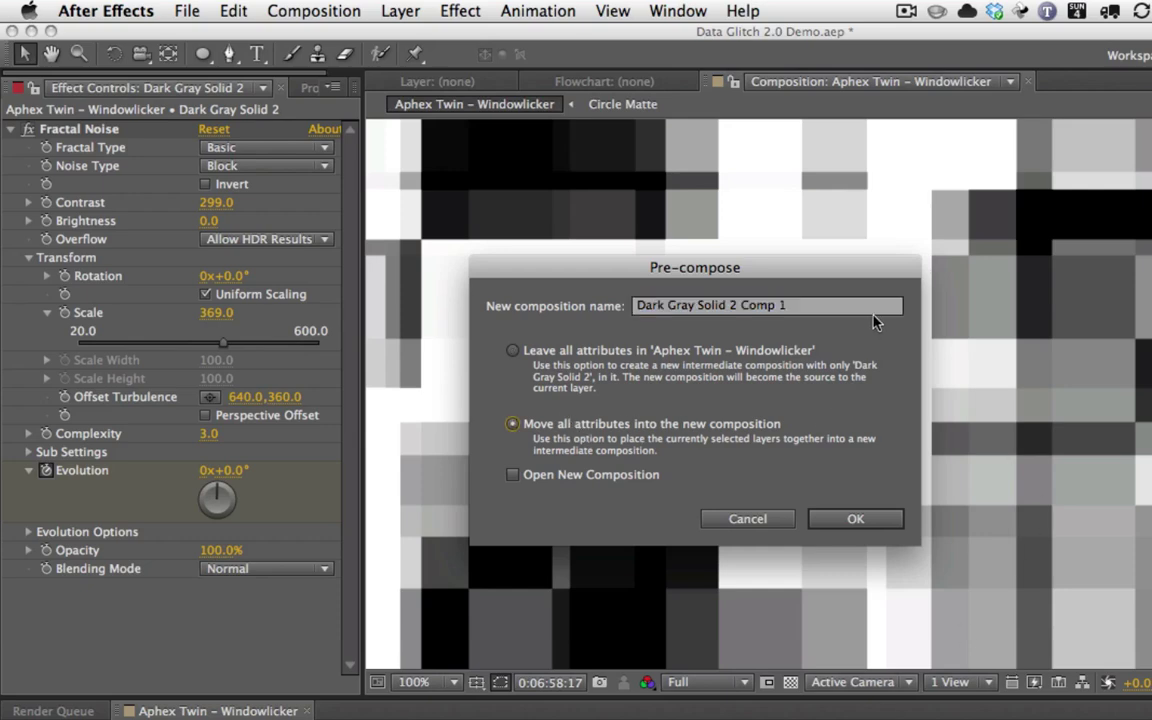
pyautogui.write('FrCTAL')
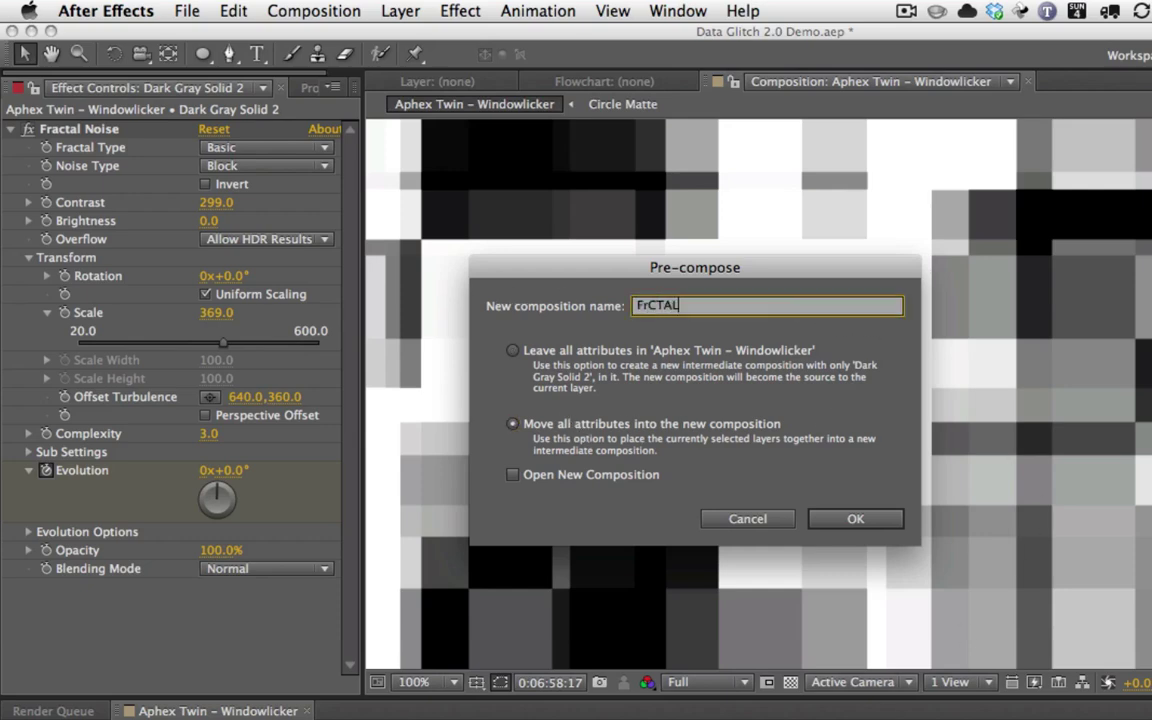
pyautogui.press('BackSpace')
pyautogui.press('BackSpace')
pyautogui.press('BackSpace')
pyautogui.press('BackSpace')
pyautogui.write('actal Matte')
pyautogui.press('Return')
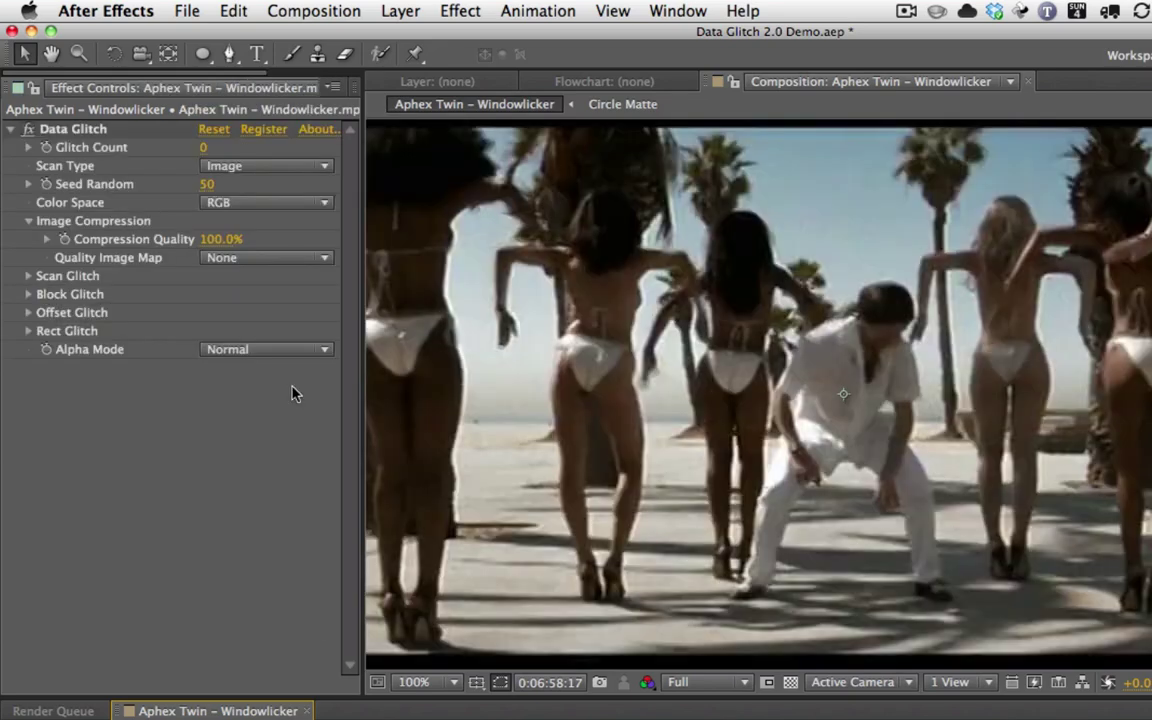
# - Assign Fractal Matte as the video's Data Glitch Quality Image Map, preview the playback and invert the quality image
pyautogui.click(267, 258)
pyautogui.click(291, 313)
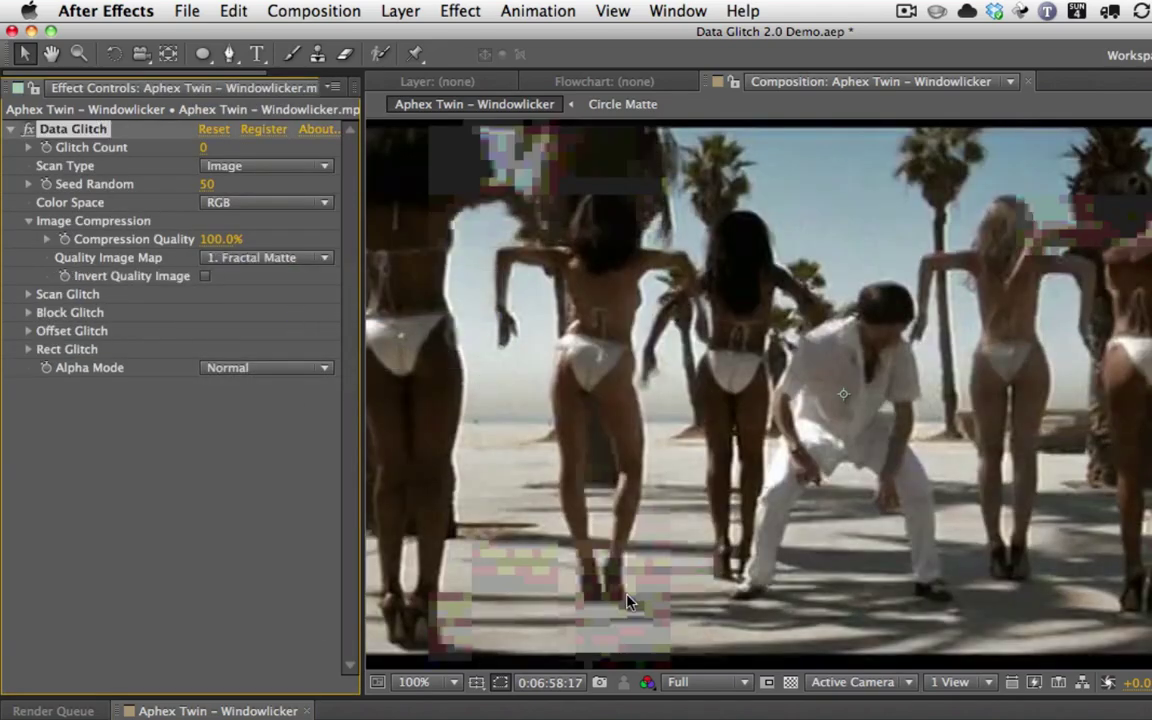
pyautogui.press('space')
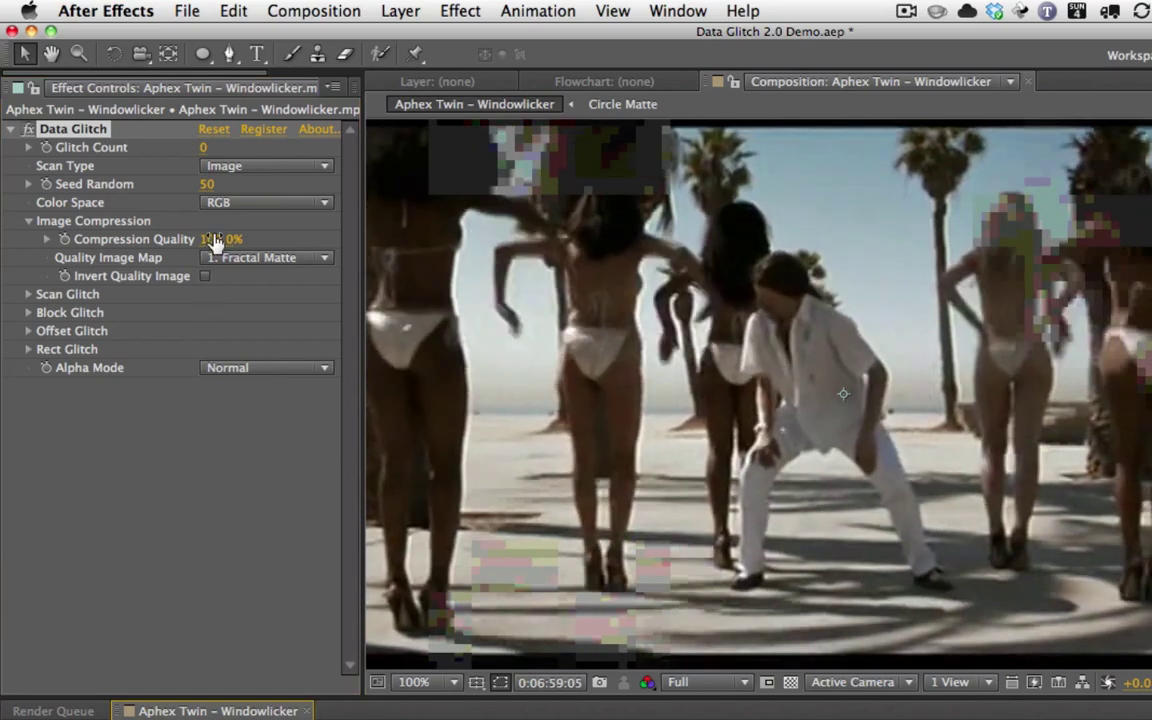
pyautogui.moveTo(215, 240)
pyautogui.mouseDown()
pyautogui.moveTo(40, 237)
pyautogui.moveTo(193, 236)
pyautogui.mouseUp()
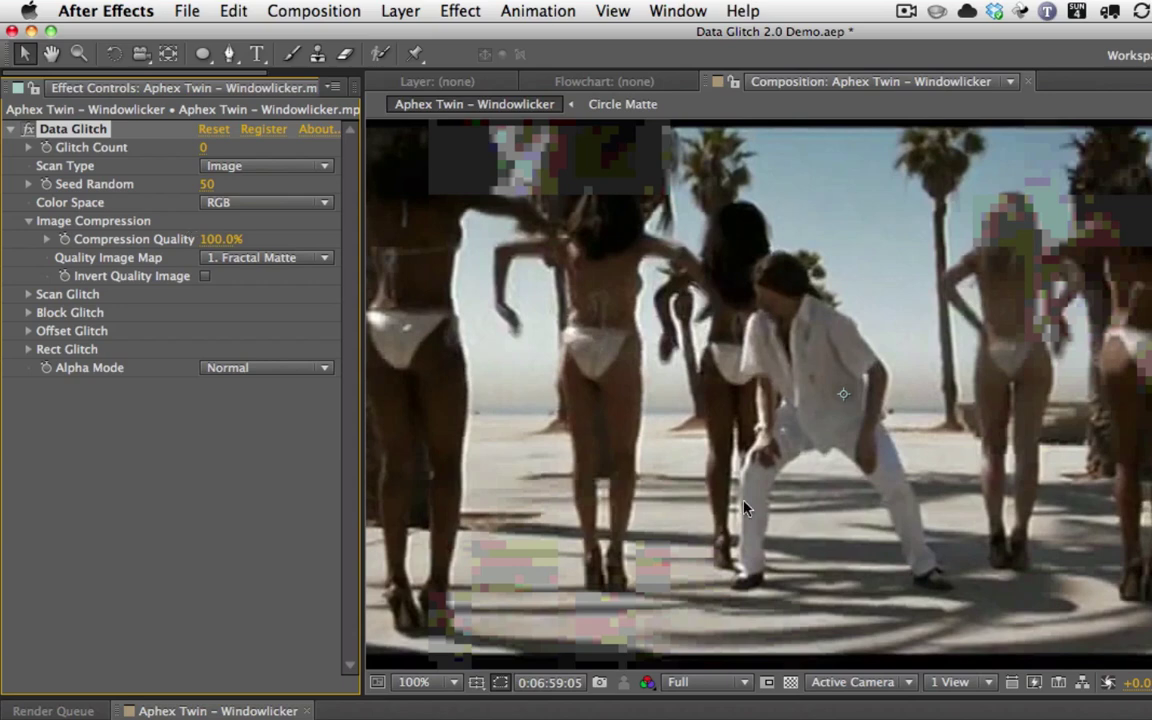
pyautogui.click(205, 276)
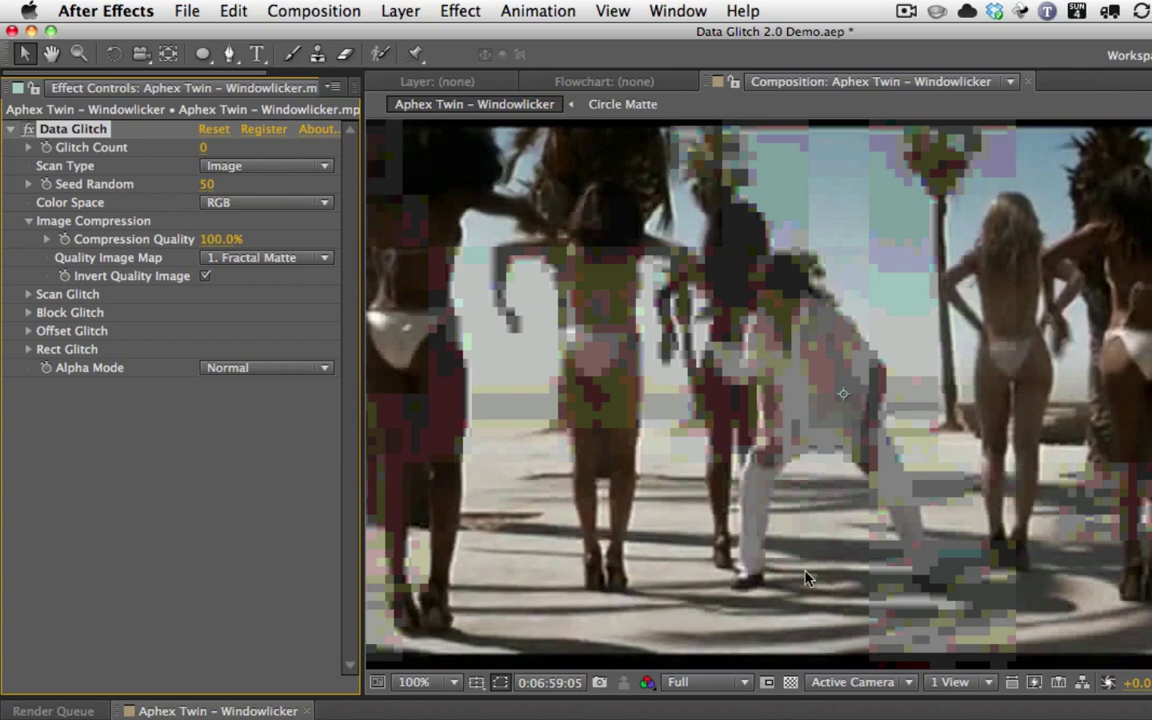
# - Expand the Scan, Block, Offset and Rect Glitch settings and set the Block and Offset Glitch Amounts to 0%
pyautogui.click(28, 295)
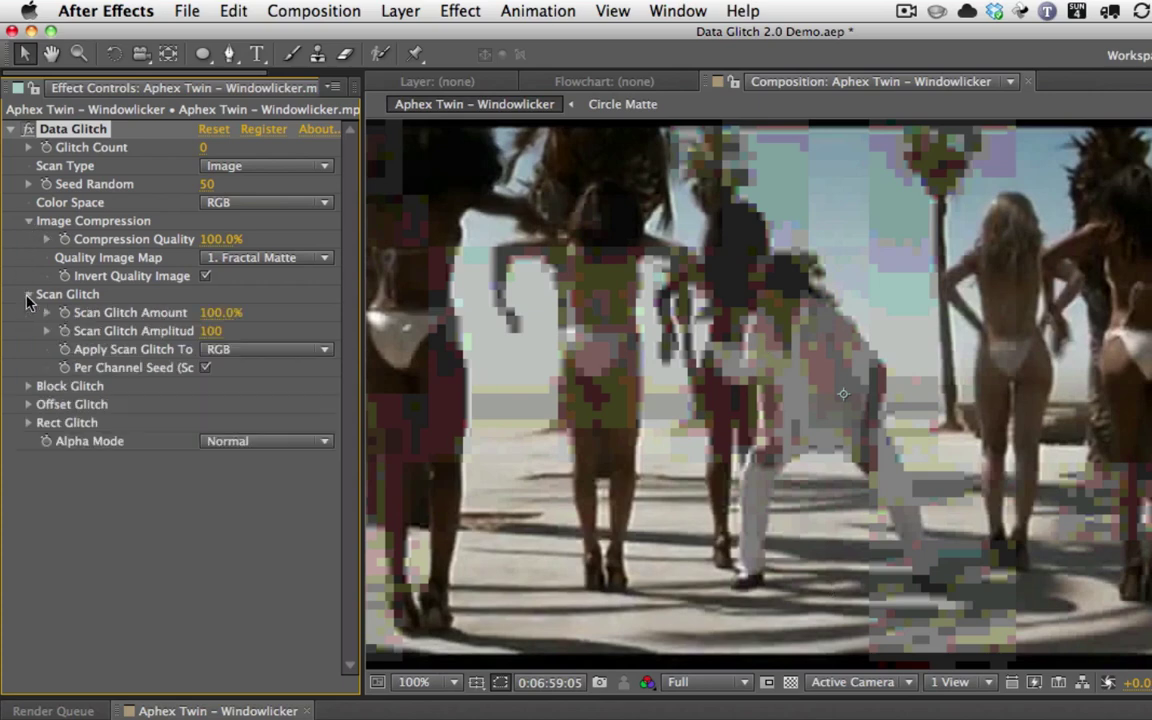
pyautogui.click(28, 387)
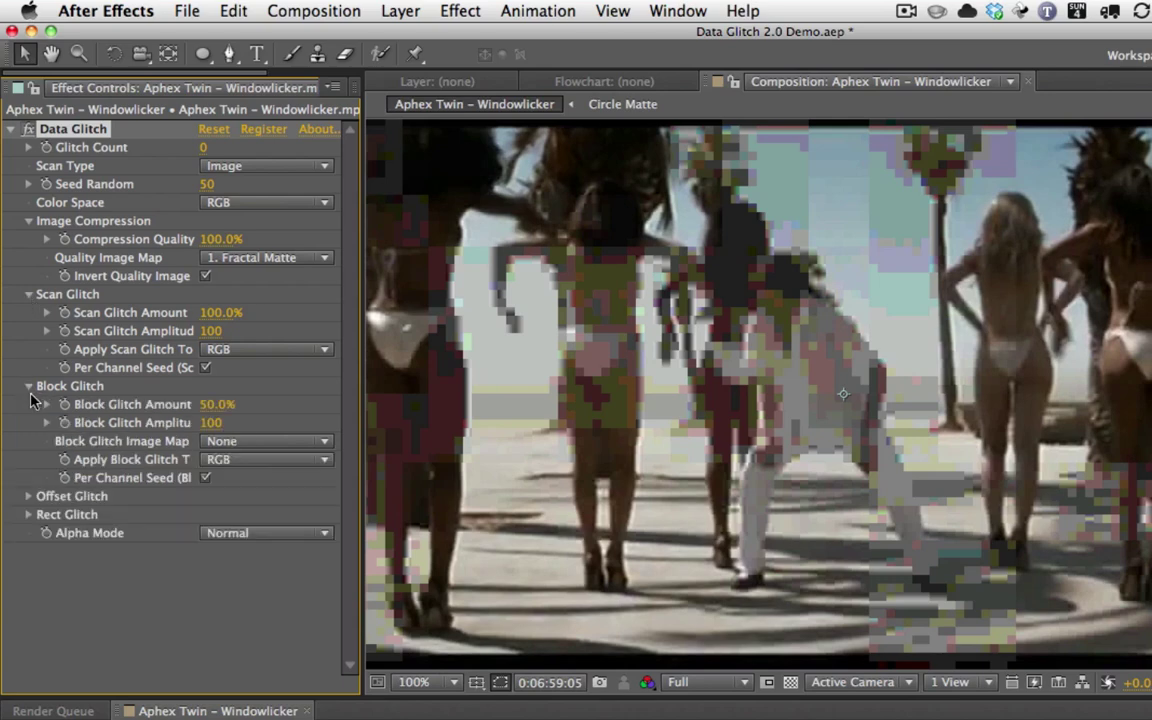
pyautogui.click(28, 497)
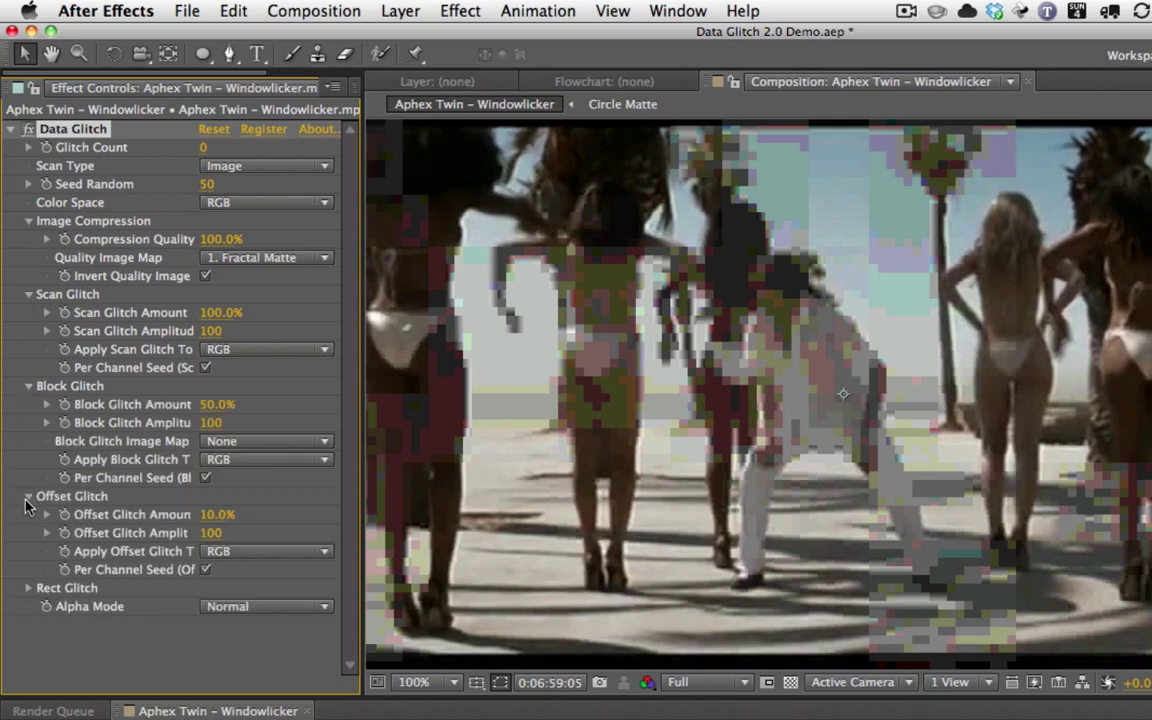
pyautogui.click(28, 589)
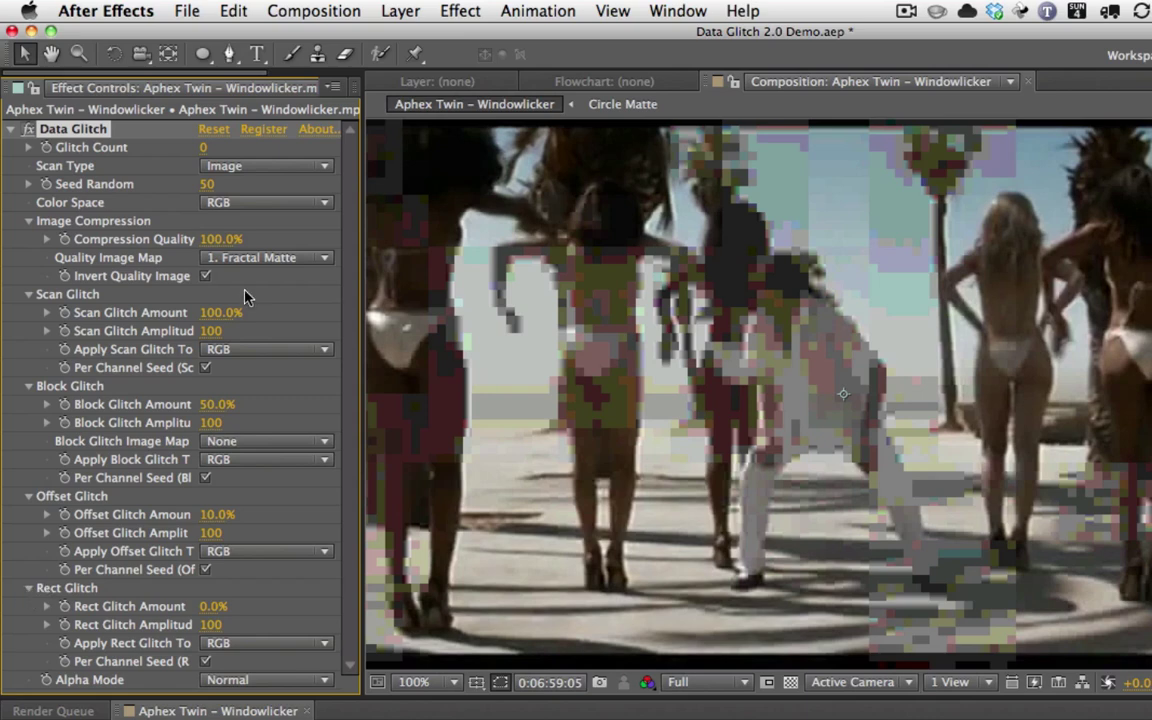
pyautogui.click(212, 405)
pyautogui.write('0')
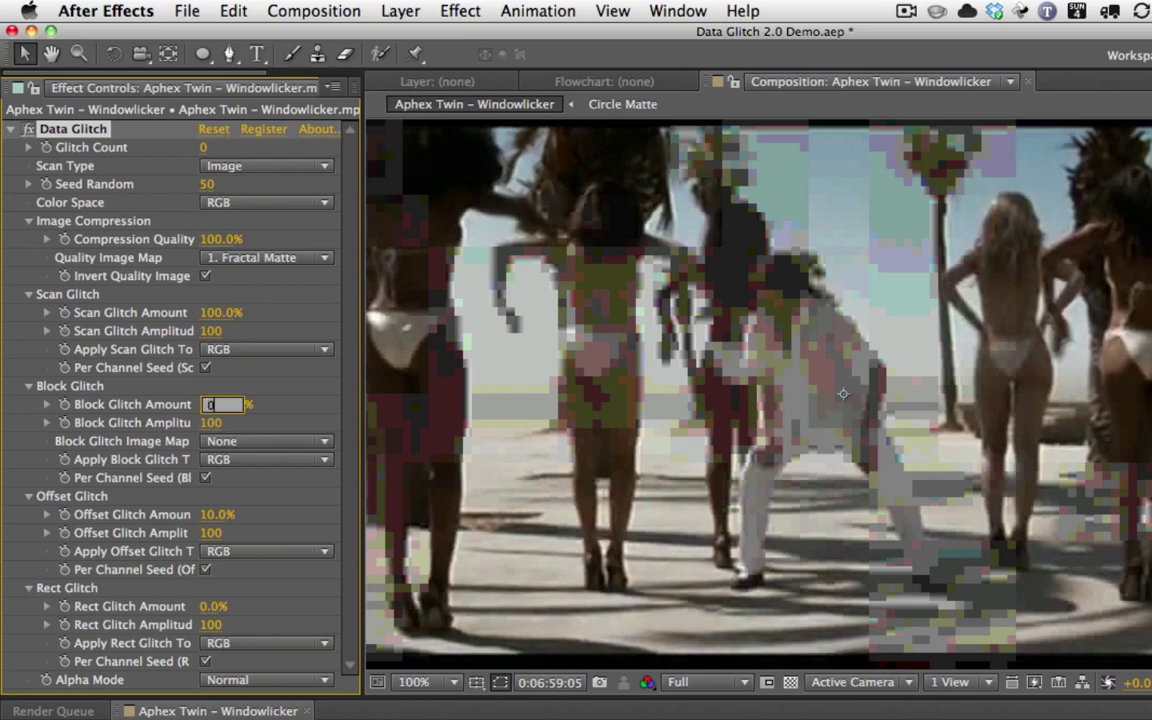
pyautogui.click(220, 515)
pyautogui.write('0')
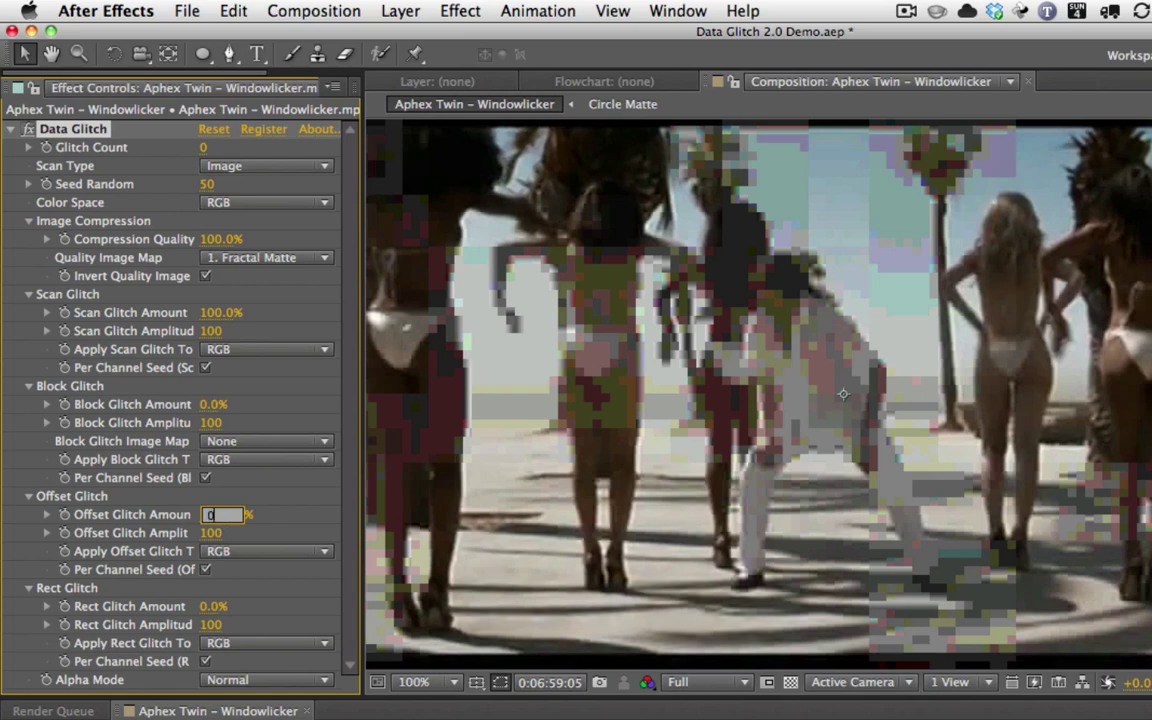
pyautogui.press('Return')
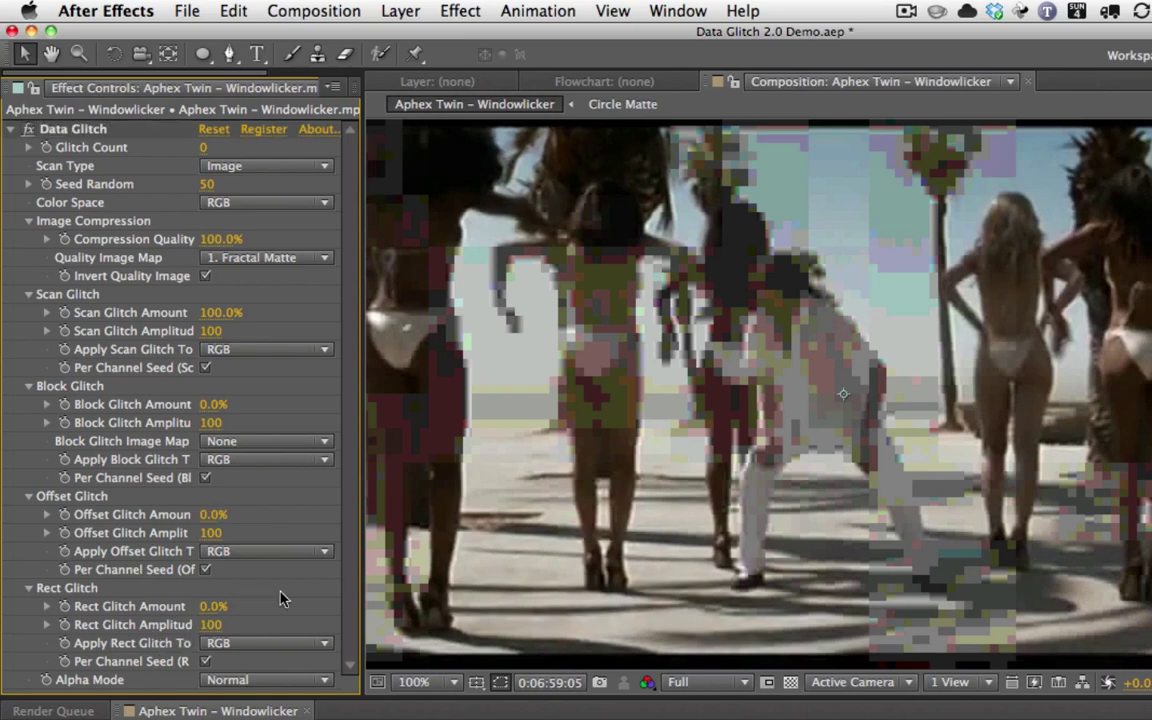
# - Set the Quality Image Map to None and raise the Glitch Count to about 57
pyautogui.click(245, 257)
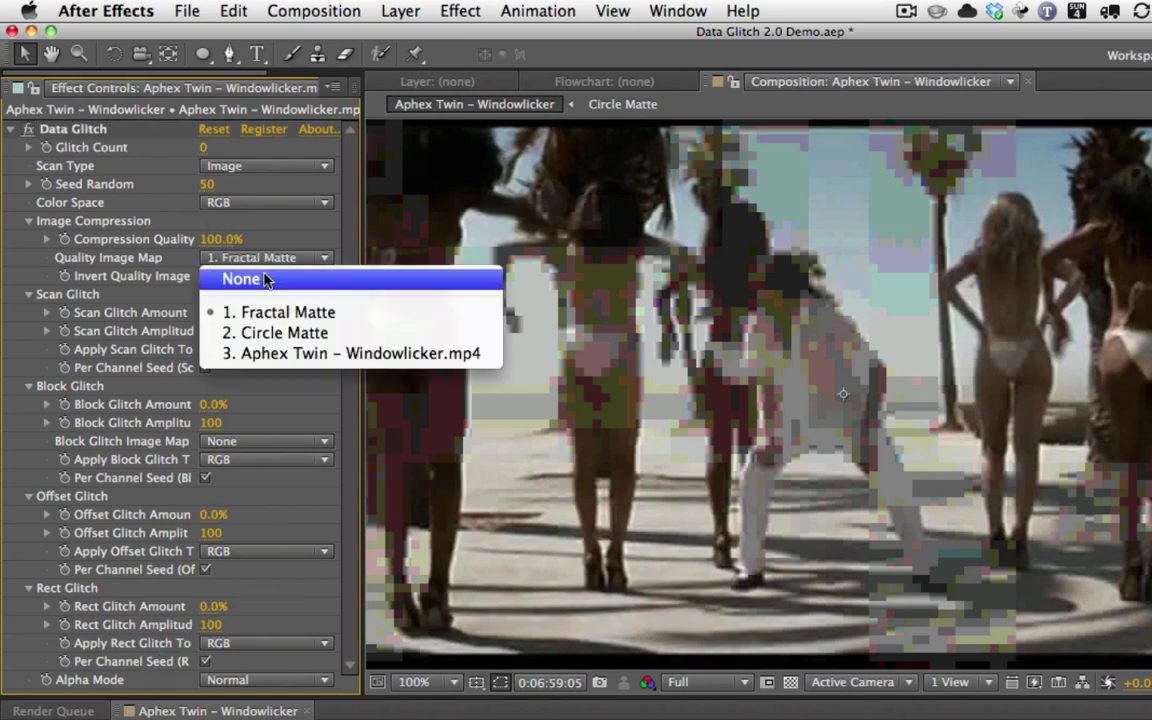
pyautogui.click(265, 280)
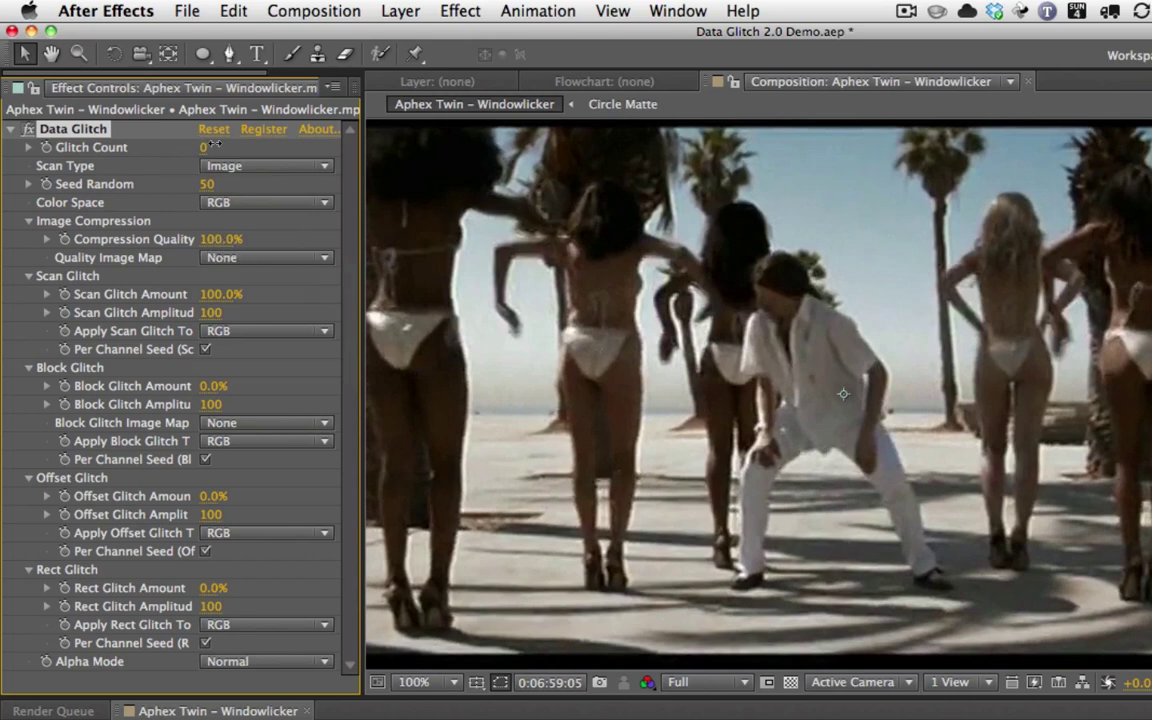
pyautogui.moveTo(203, 148); pyautogui.dragTo(269, 147)
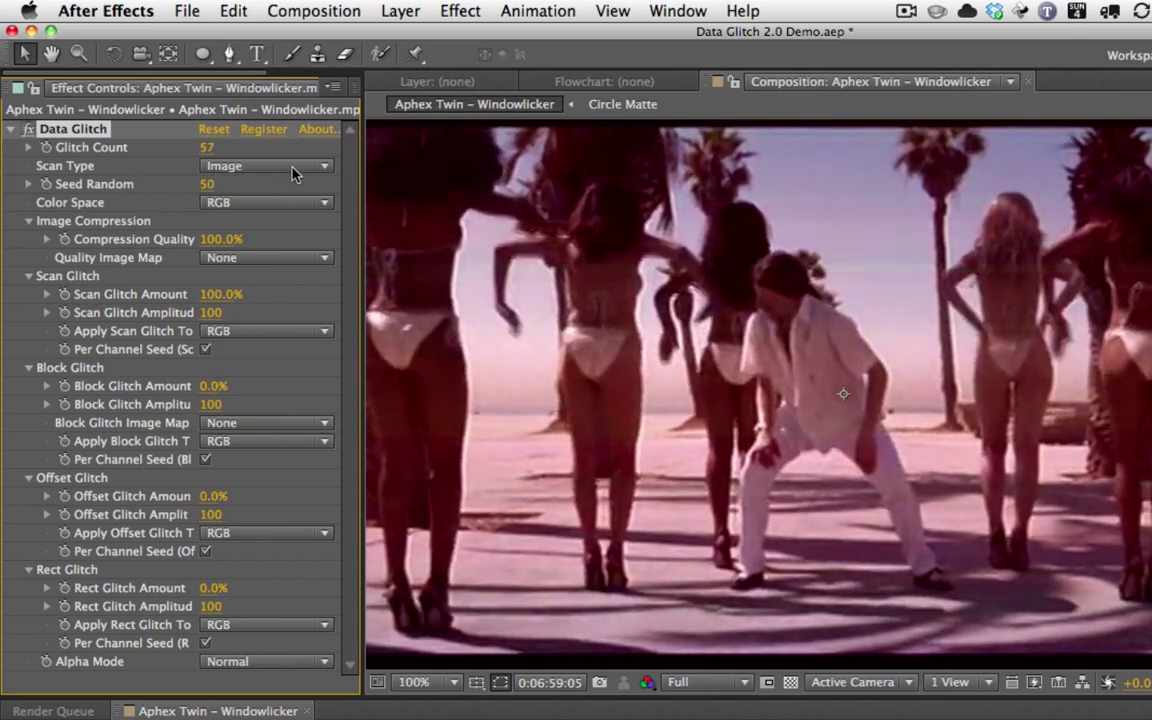
# - Switch the Scan Type to Strip with a Glitch Count of 72 and a Strip Size of 10%
pyautogui.click(291, 167)
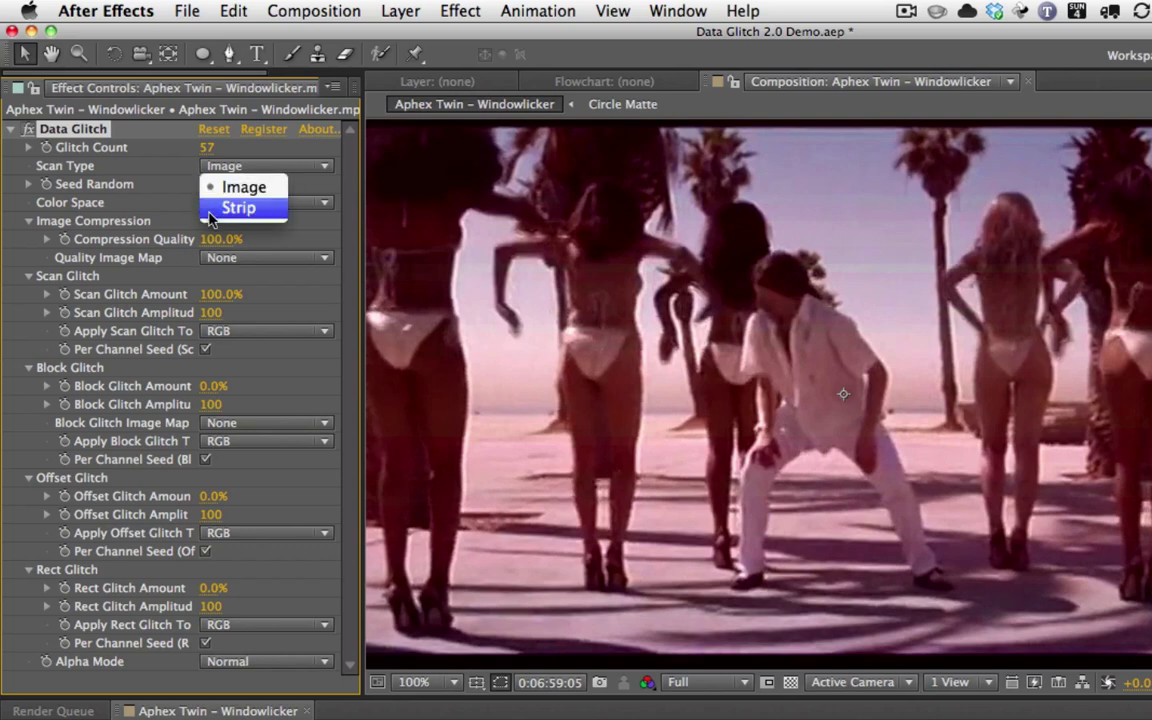
pyautogui.click(228, 208)
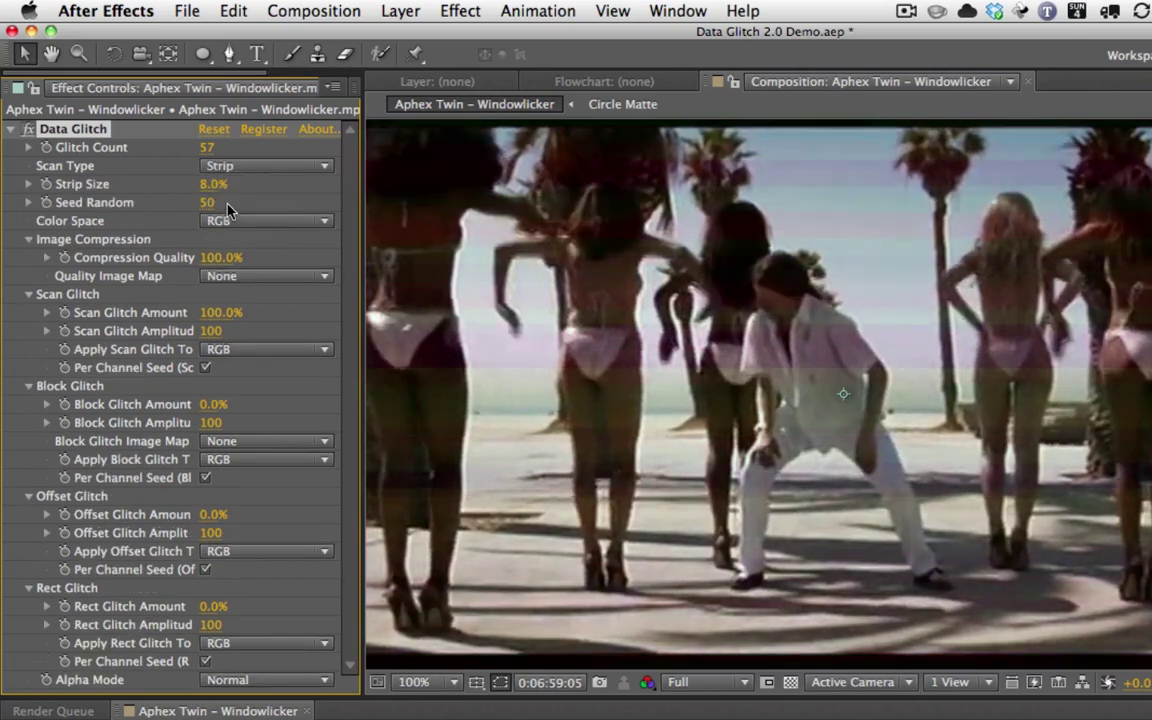
pyautogui.click(206, 148)
pyautogui.write('72')
pyautogui.press('Return')
pyautogui.click(213, 184)
pyautogui.write('10')
pyautogui.press('Return')
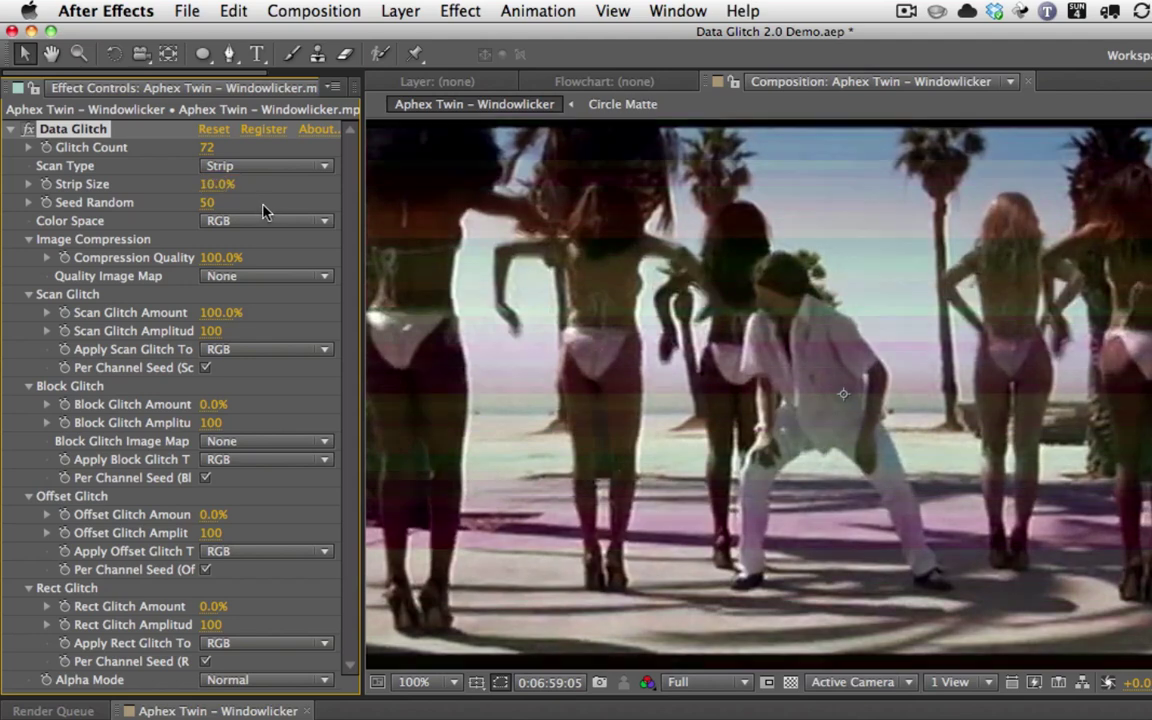
# - Raise the Glitch Count to 251 and the Scan Glitch Amplitude to 1000, and widen the effect settings to fit their labels
pyautogui.moveTo(206, 148); pyautogui.dragTo(360, 137)
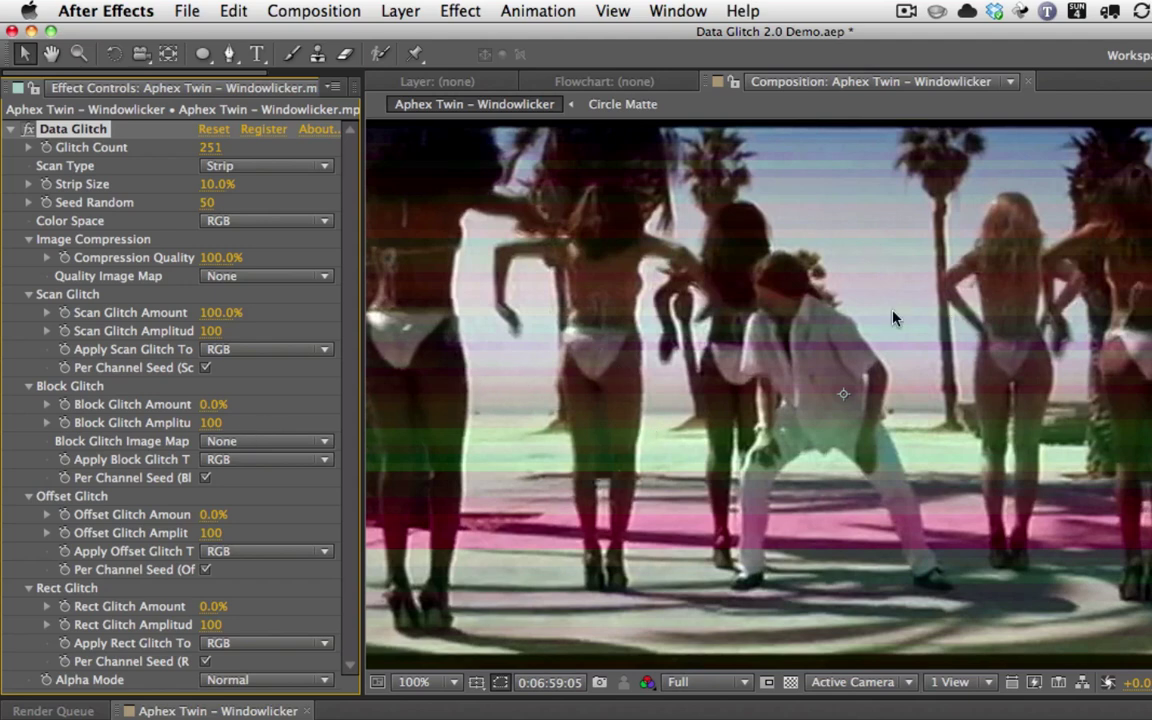
pyautogui.moveTo(215, 313); pyautogui.dragTo(1150, 334)
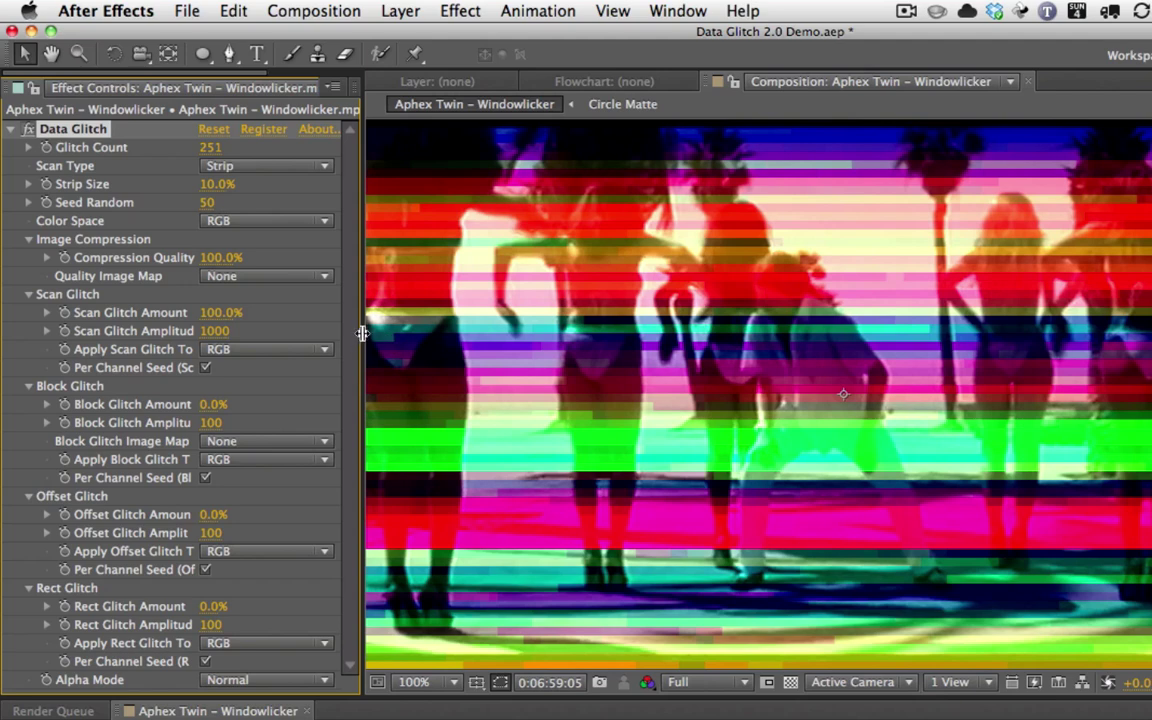
pyautogui.moveTo(361, 333); pyautogui.dragTo(388, 331)
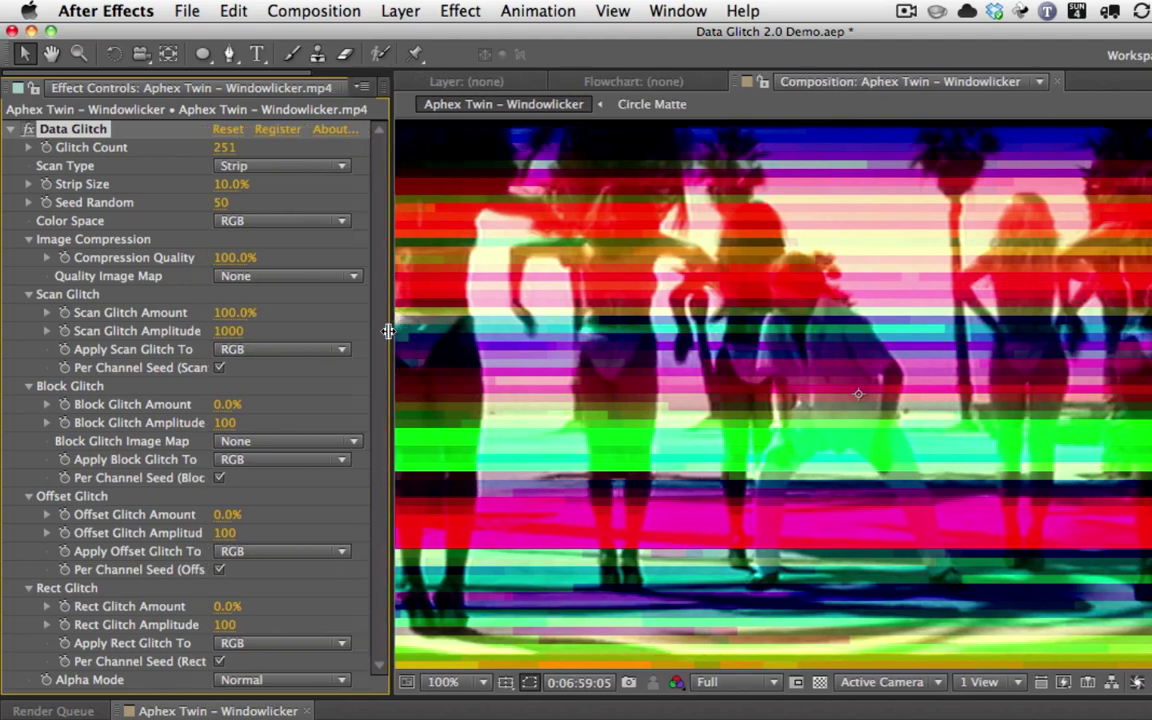
# - Try applying the Scan Glitch to the R channel alone and to the G channel alone
pyautogui.click(246, 354)
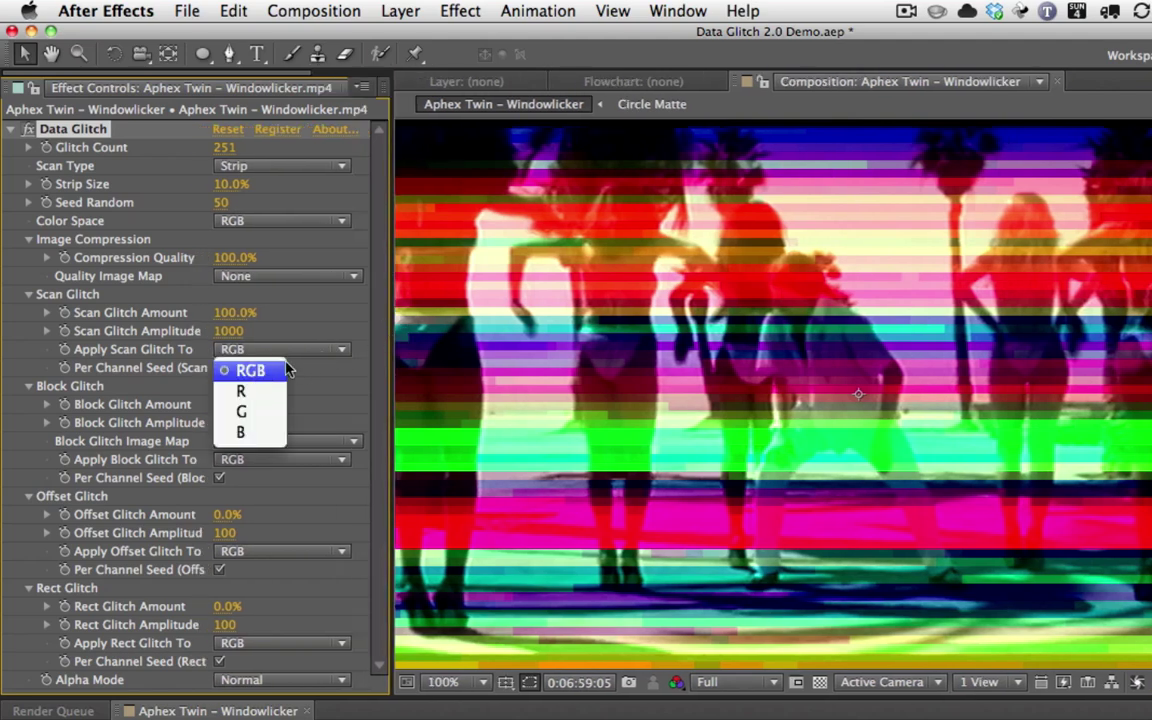
pyautogui.click(241, 393)
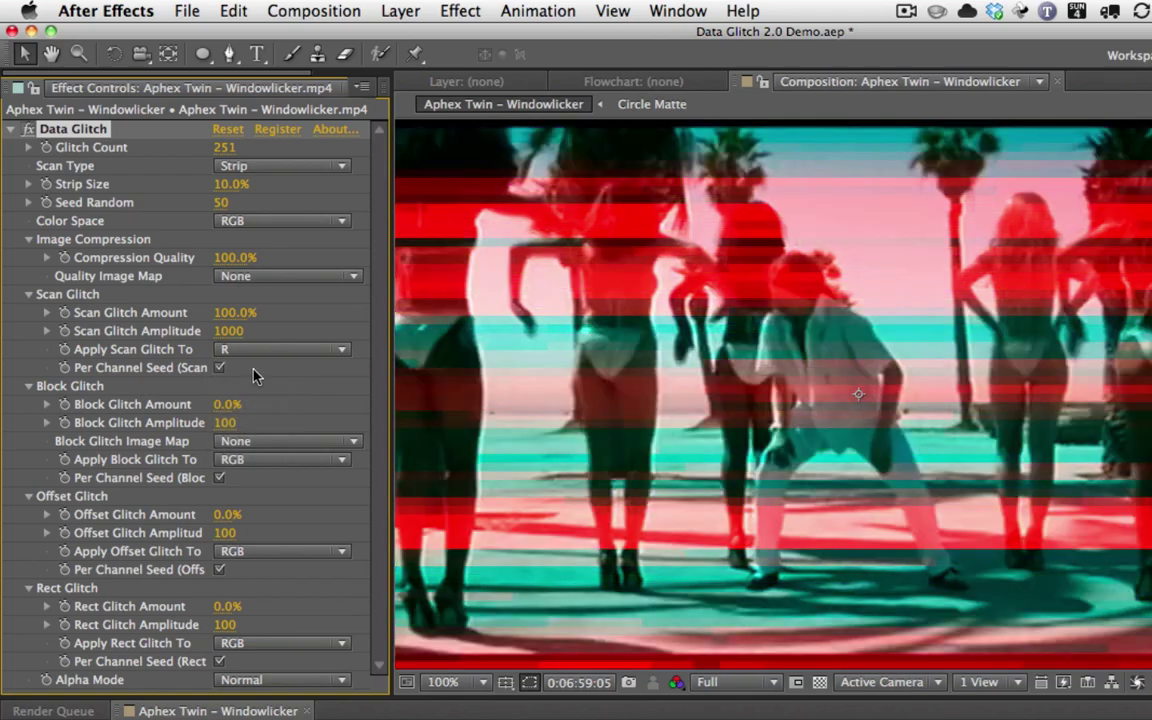
pyautogui.click(254, 350)
pyautogui.click(243, 405)
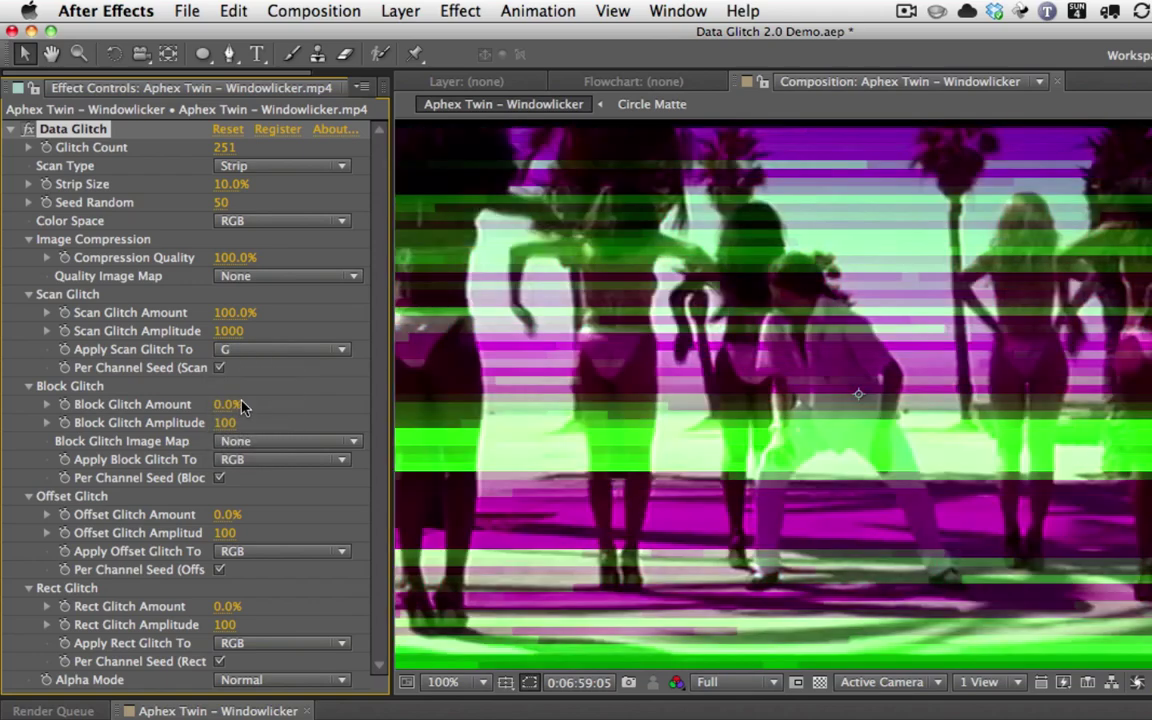
# - Switch the Color Space to YUV and try the Scan Glitch on Y, on V and on all YUV channels
pyautogui.click(342, 228)
pyautogui.click(245, 243)
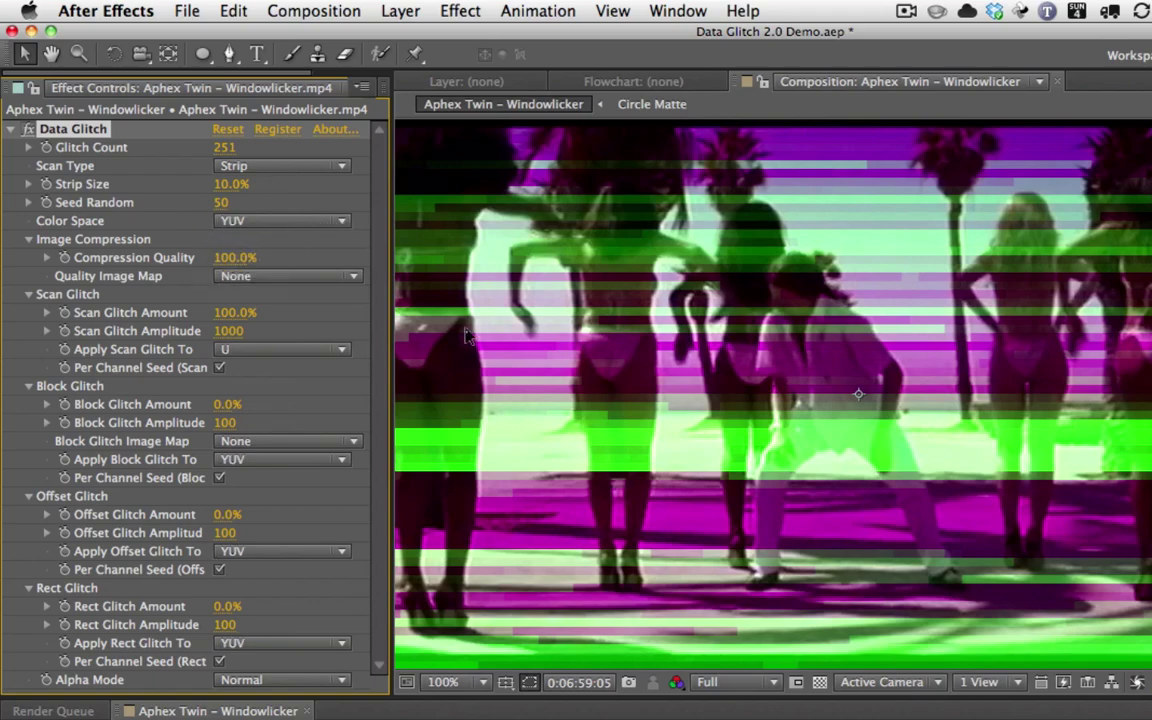
pyautogui.click(300, 352)
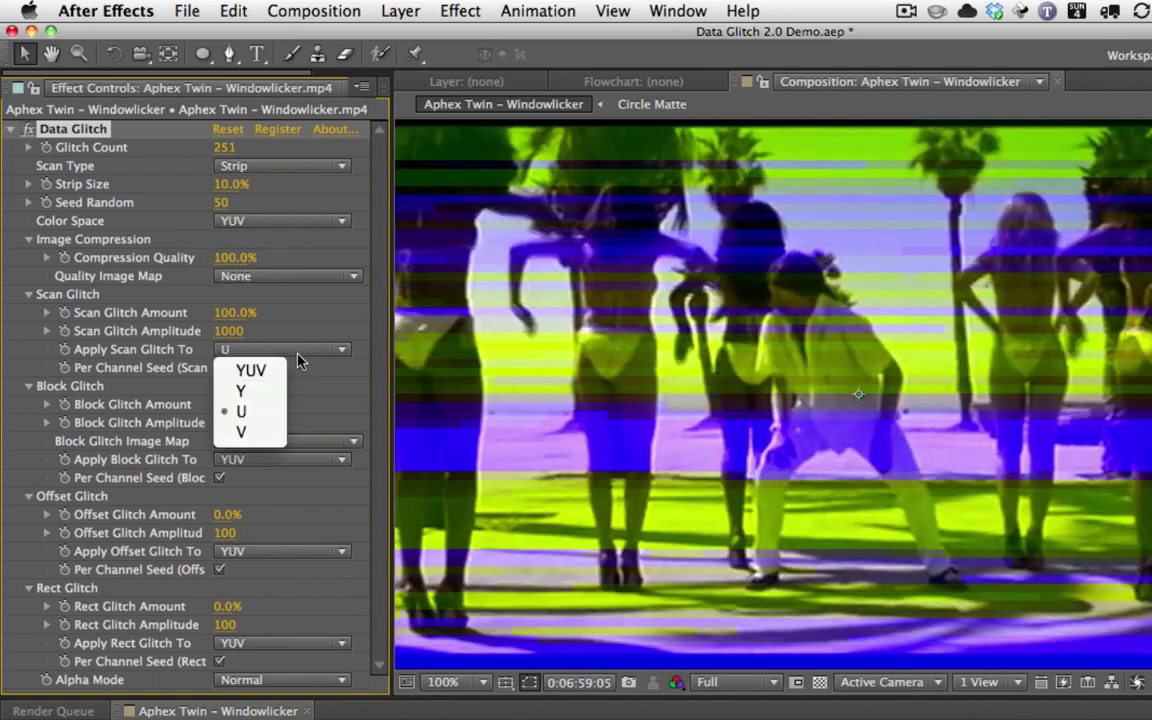
pyautogui.click(242, 391)
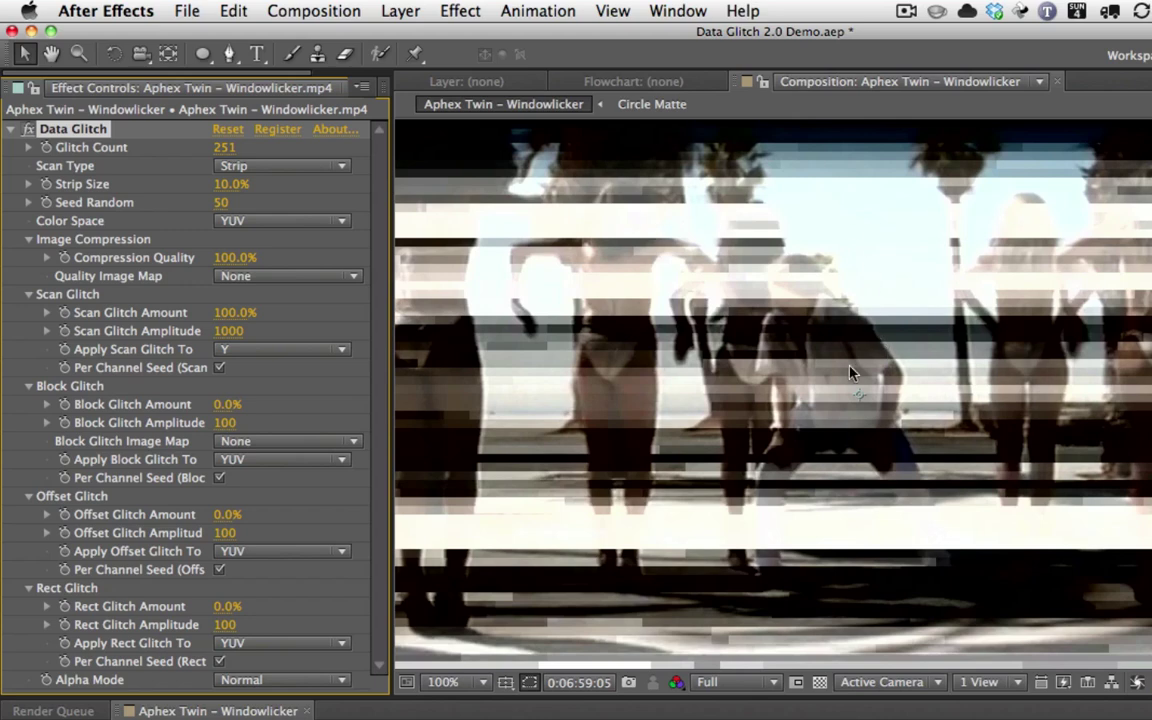
pyautogui.click(316, 350)
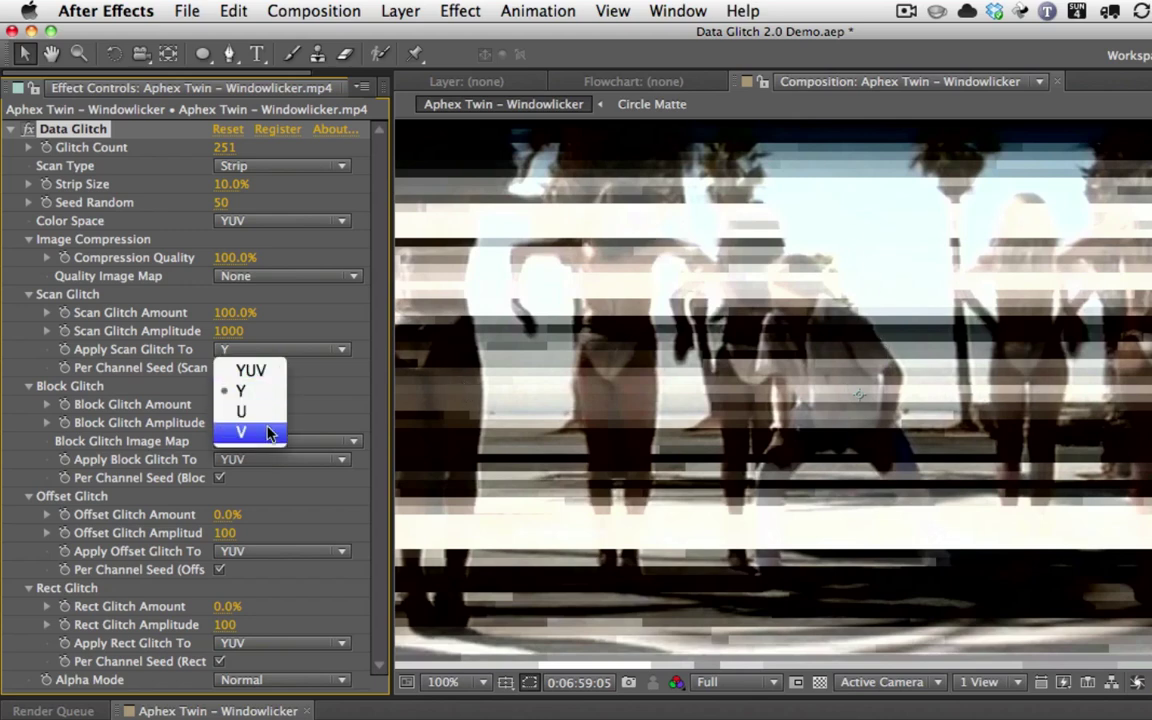
pyautogui.click(240, 396)
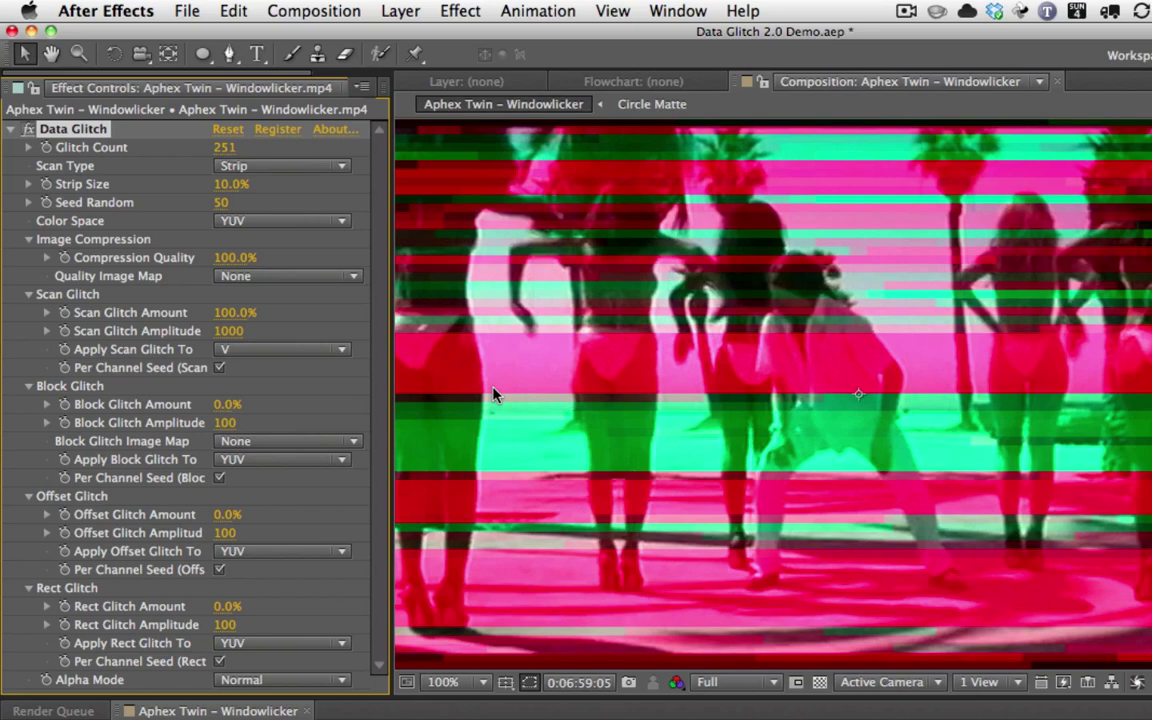
pyautogui.click(303, 352)
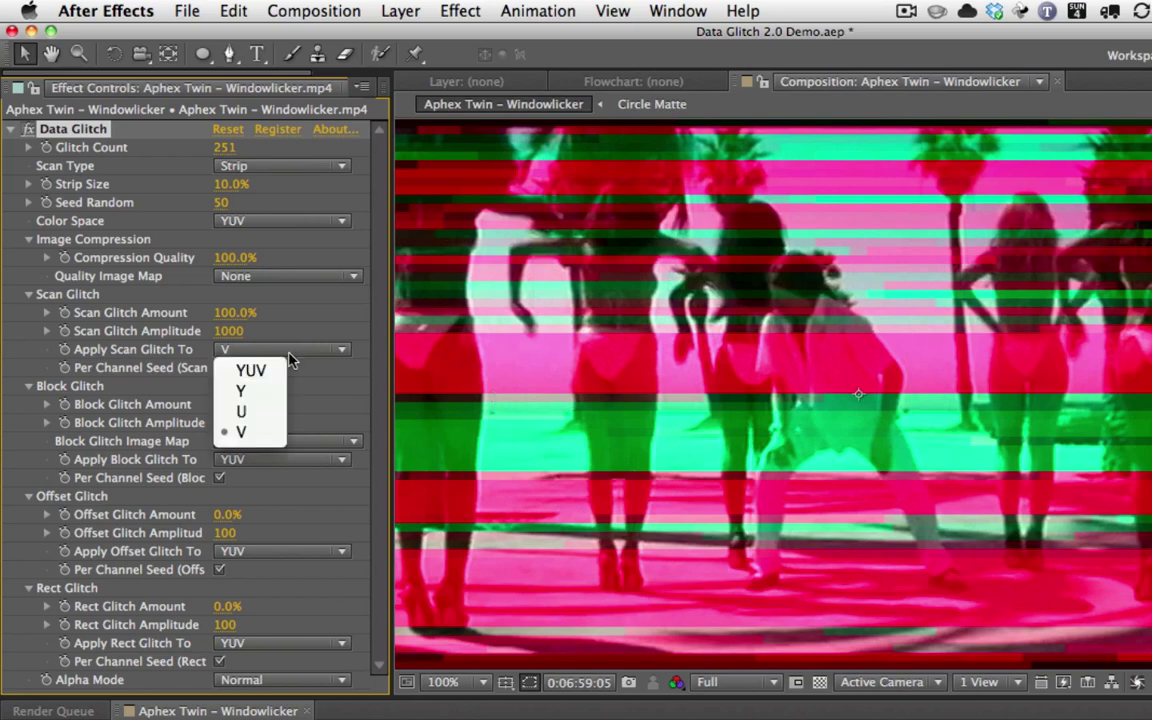
pyautogui.click(318, 368)
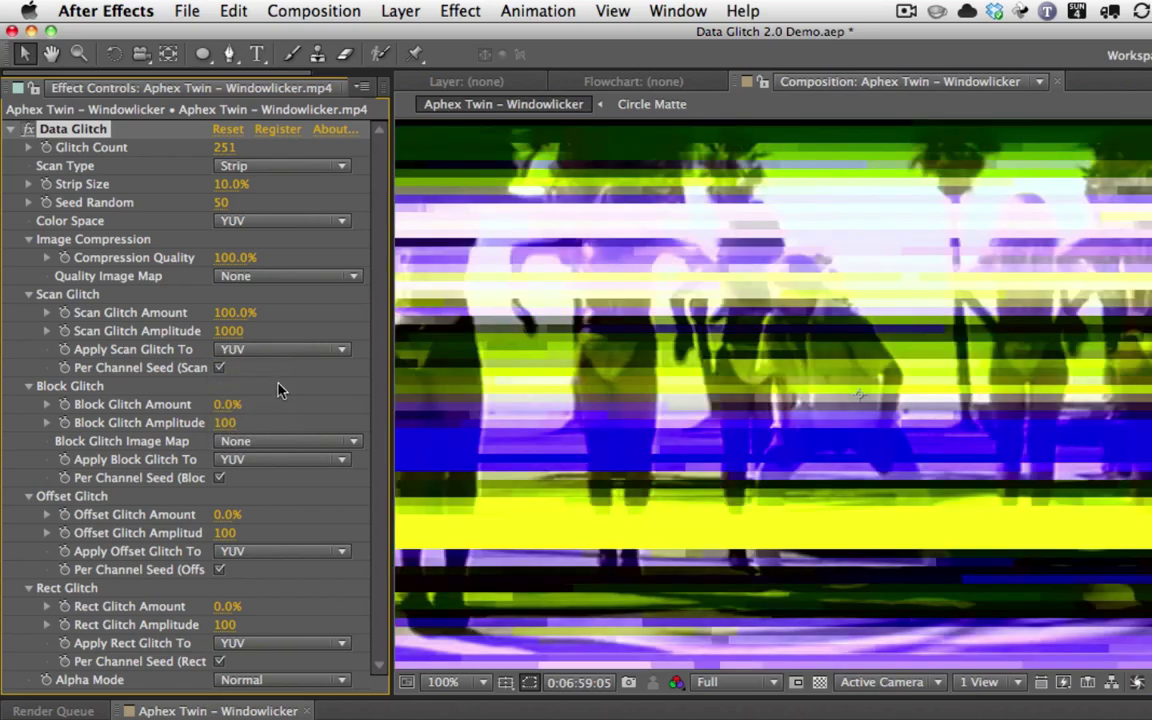
# - Set the Color Space to RGB and lower the Scan Glitch Amplitude to 814
pyautogui.click(258, 220)
pyautogui.click(310, 259)
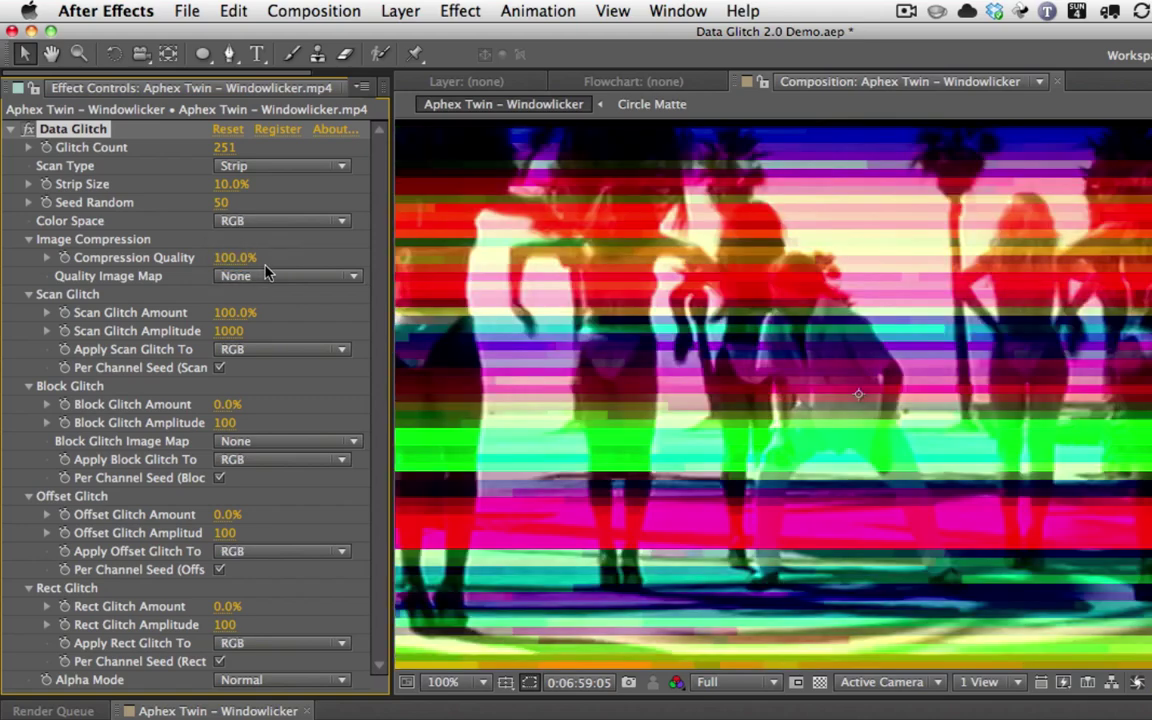
pyautogui.moveTo(234, 343); pyautogui.dragTo(184, 300)
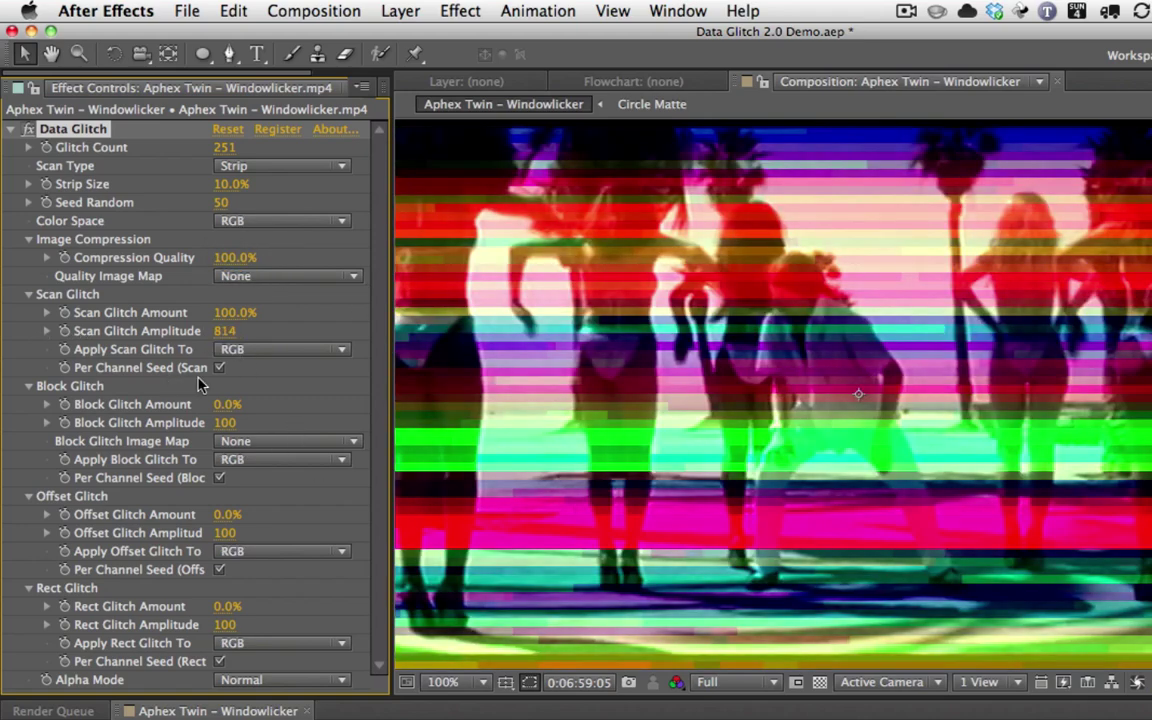
# - Widen the effect settings, turn the Scan Glitch's Per Channel Seed off and back on, and restore the settings' width
pyautogui.moveTo(431, 359); pyautogui.dragTo(505, 360)
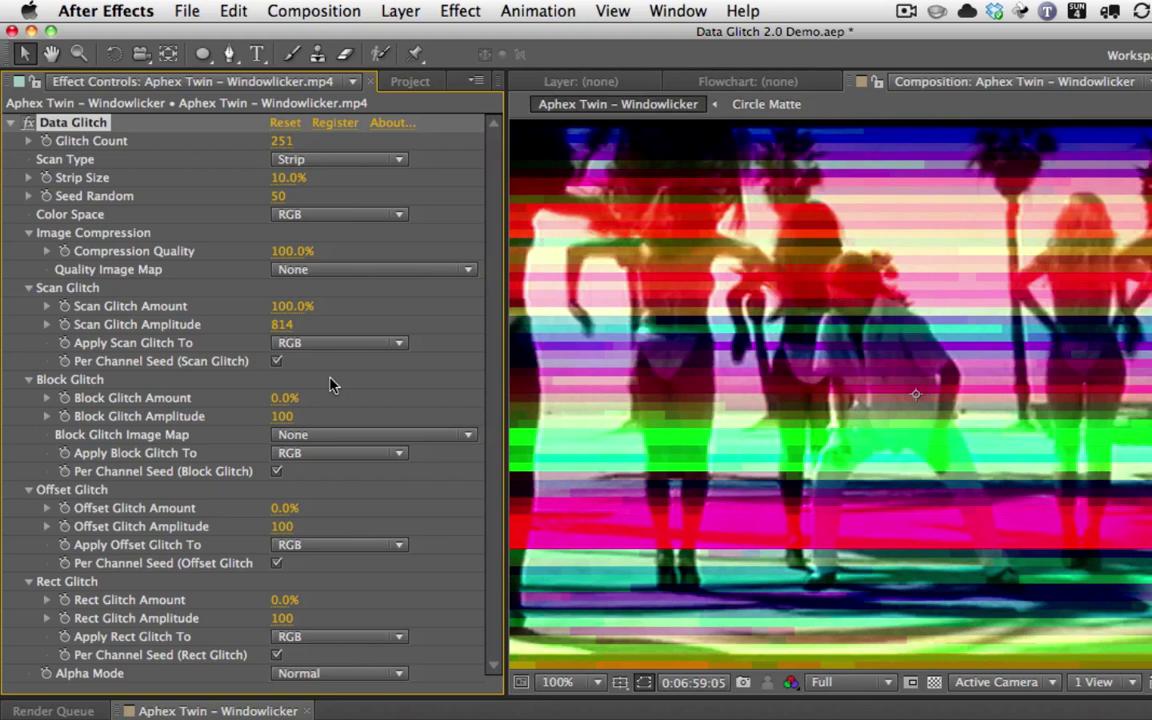
pyautogui.click(276, 362)
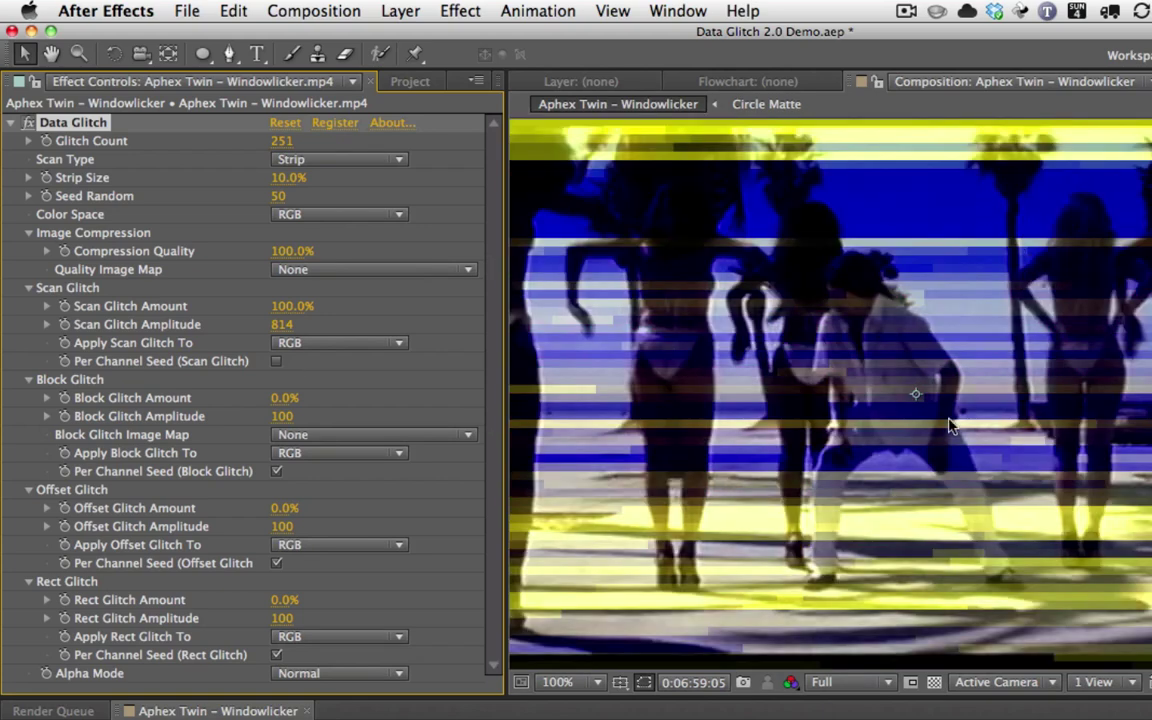
pyautogui.click(276, 362)
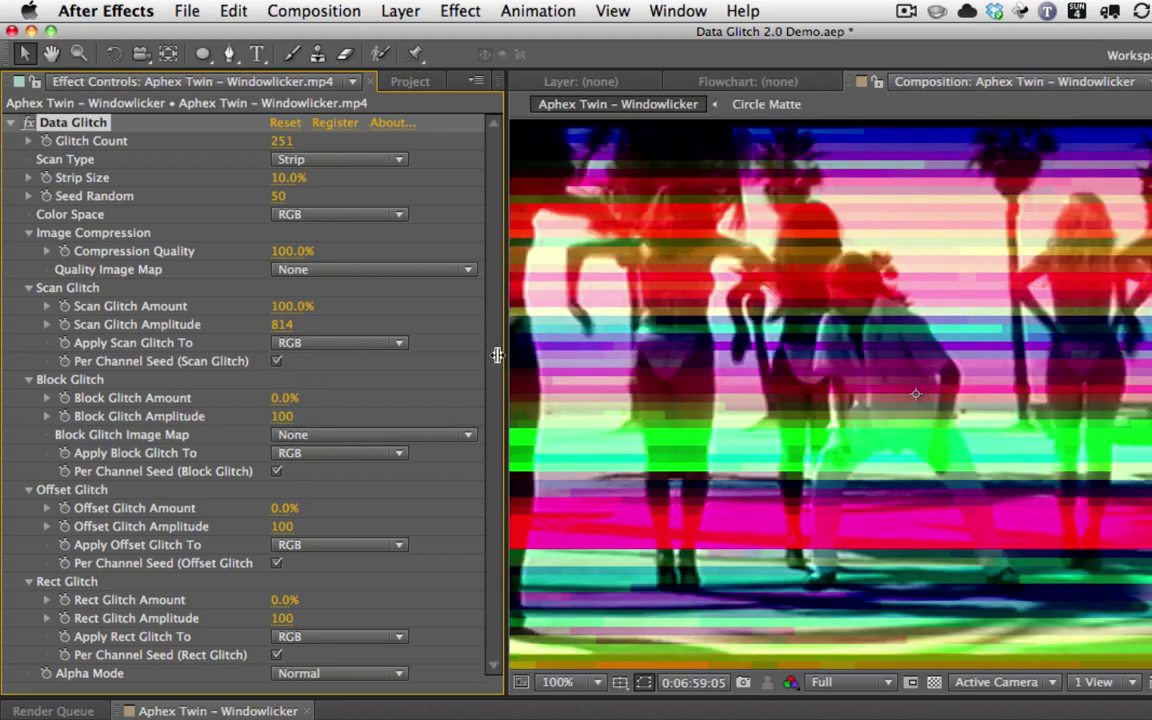
pyautogui.moveTo(508, 360); pyautogui.dragTo(408, 362)
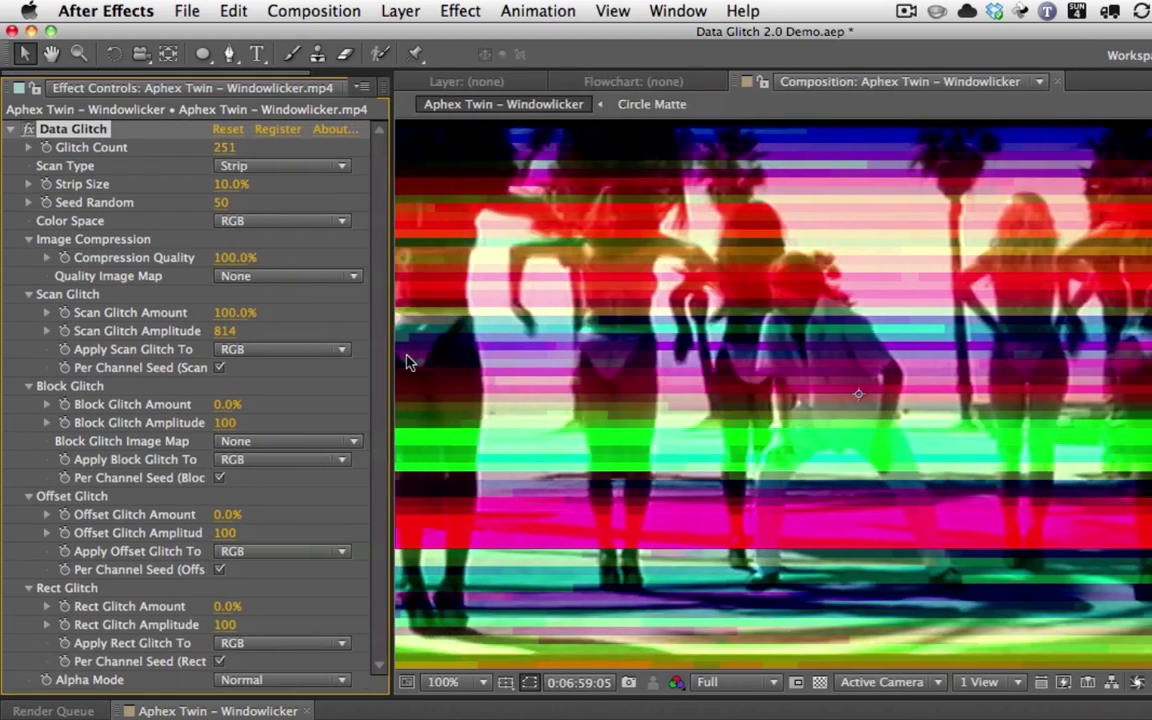
# - Set the Scan Glitch Amount to 0%
pyautogui.click(230, 313)
pyautogui.write('0')
pyautogui.press('Return')
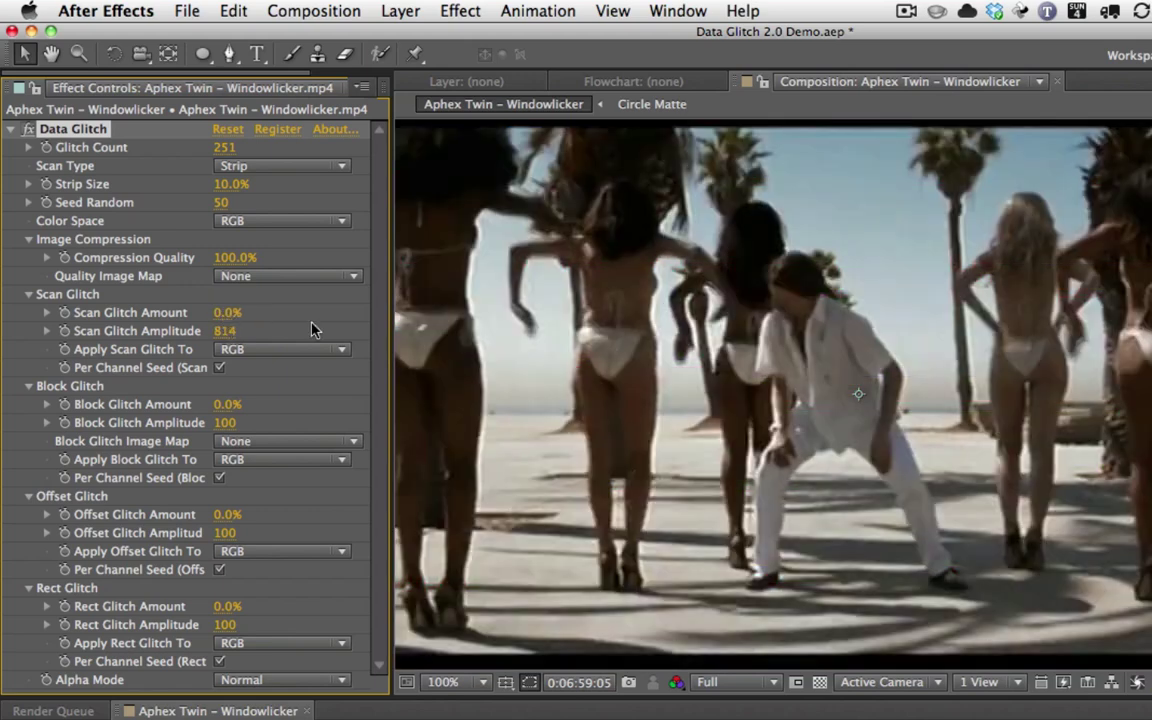
# - Set the Block Glitch Amount to 100% and the Block Glitch Amplitude to 1000
pyautogui.click(226, 405)
pyautogui.write('100')
pyautogui.press('Return')
pyautogui.moveTo(228, 422); pyautogui.dragTo(1063, 408)
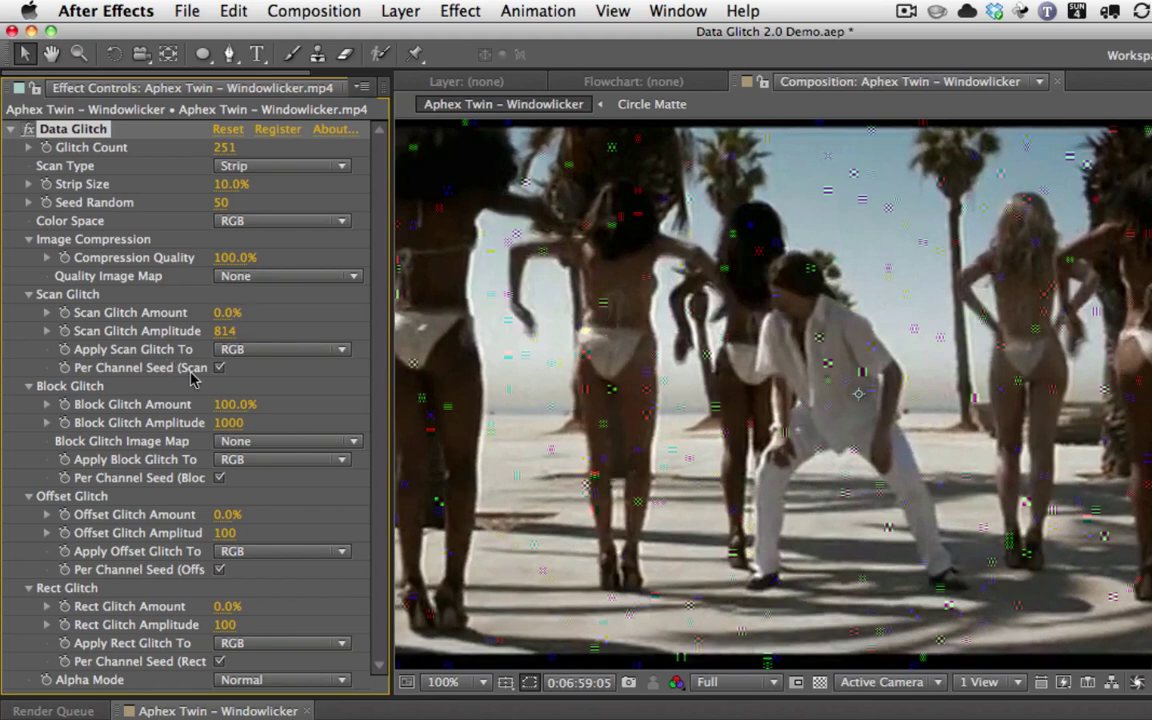
pyautogui.moveTo(237, 404); pyautogui.dragTo(427, 413)
# - Use the Circle Matte layer as the Block Glitch Image Map and invert the map
pyautogui.click(331, 445)
pyautogui.click(331, 517)
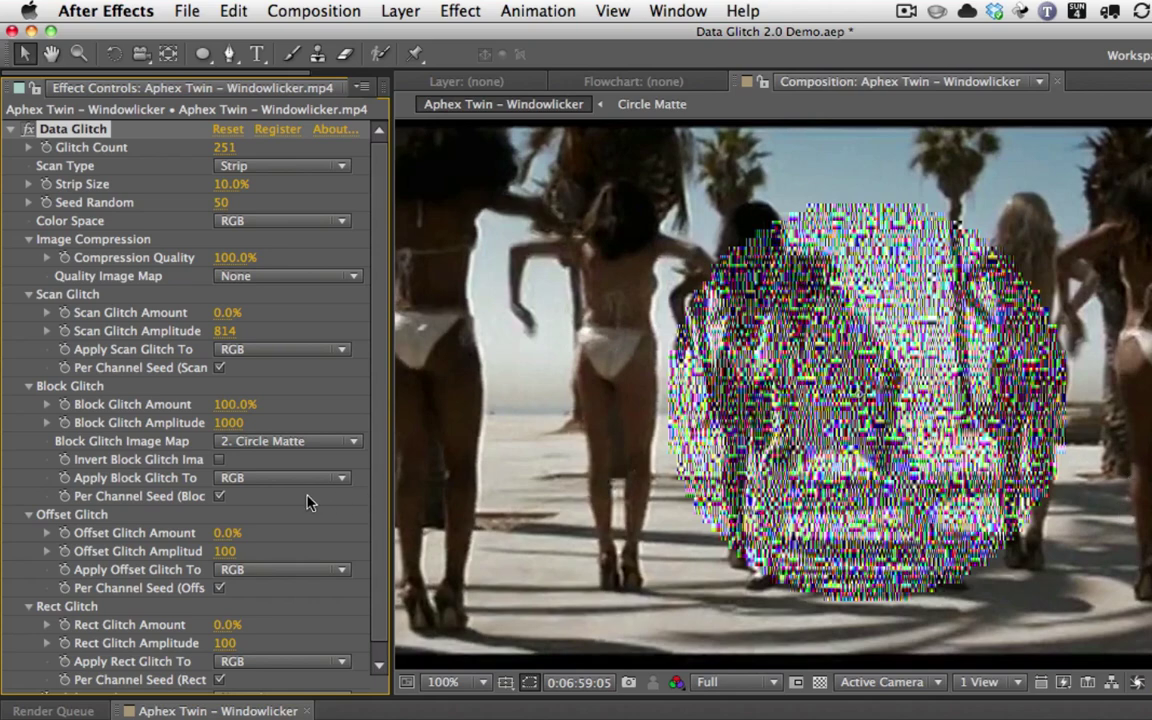
pyautogui.click(220, 460)
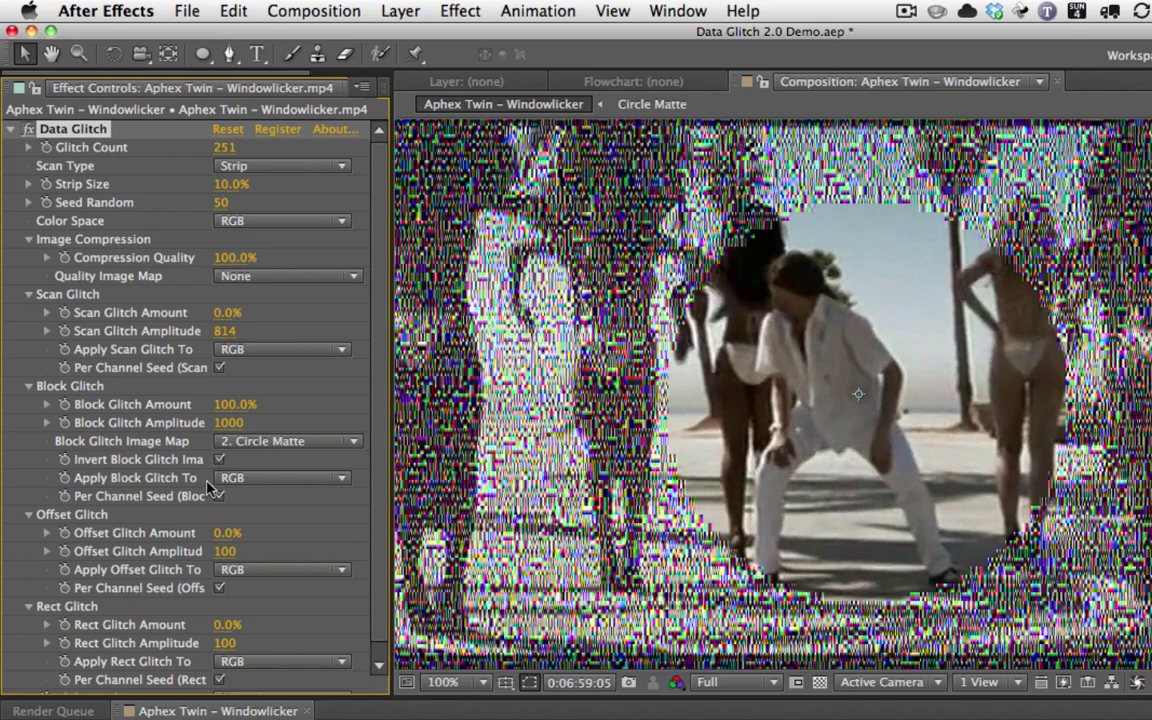
# - Try the Block Glitch on R and on G before restoring RGB, and turn its Per Channel Seed off and back on
pyautogui.click(245, 478)
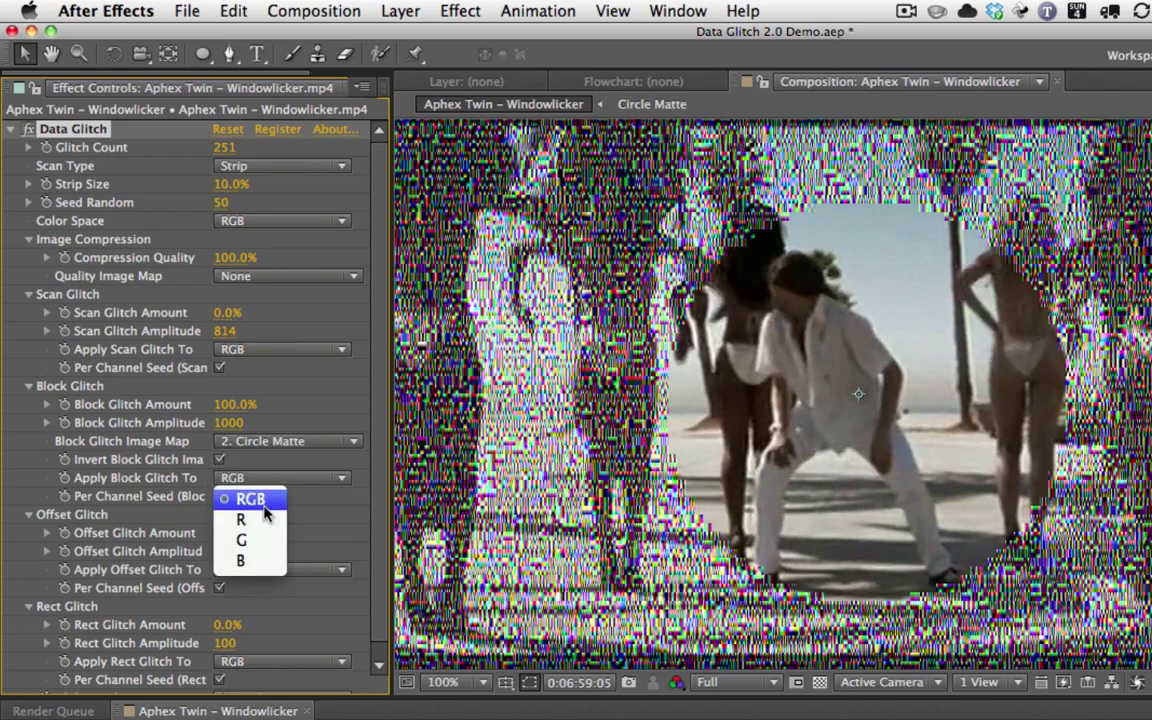
pyautogui.click(262, 518)
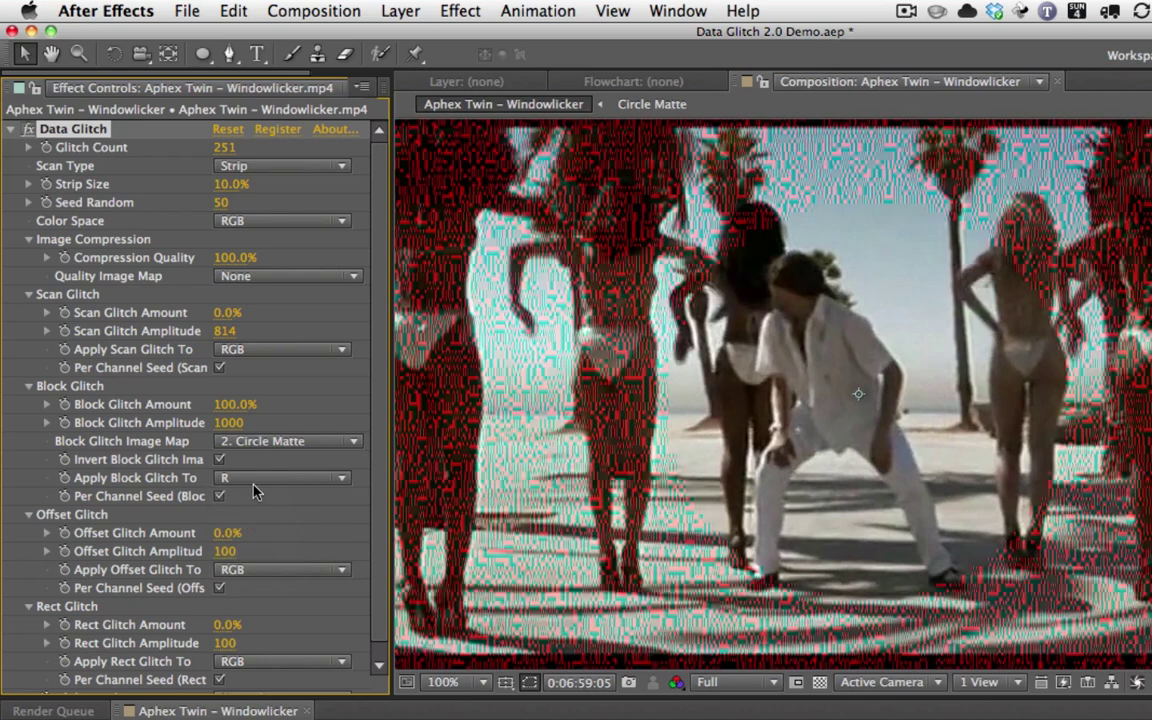
pyautogui.click(254, 485)
pyautogui.click(247, 540)
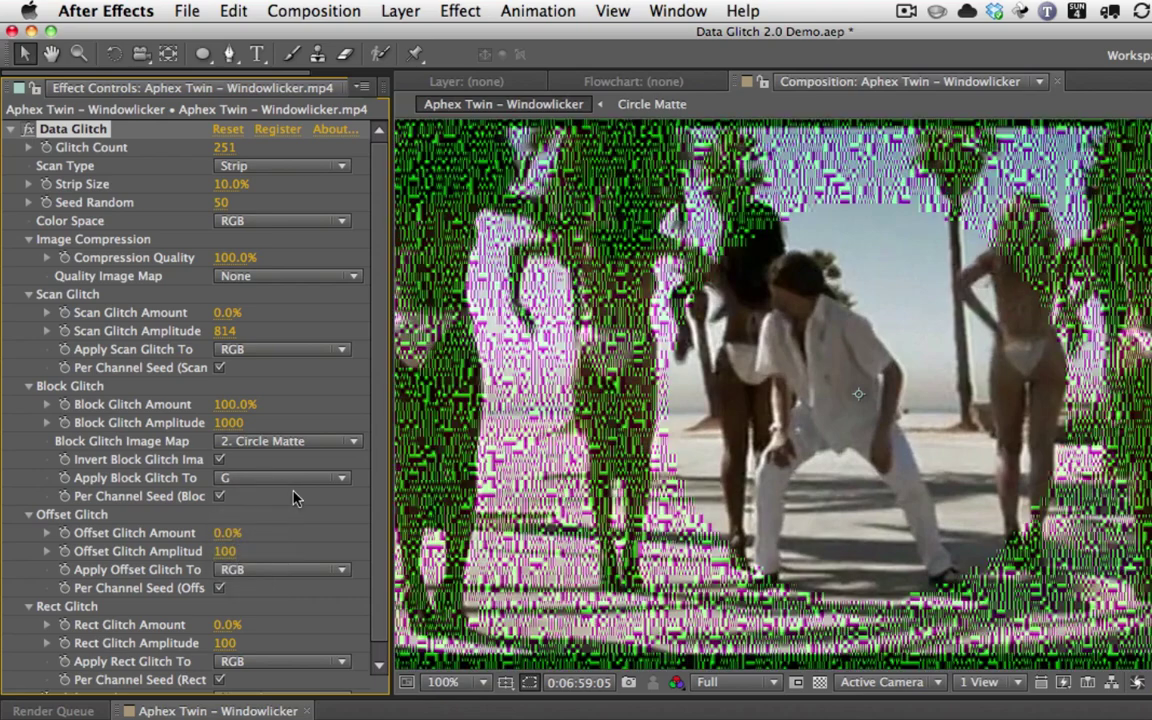
pyautogui.click(270, 480)
pyautogui.click(245, 497)
pyautogui.click(219, 497)
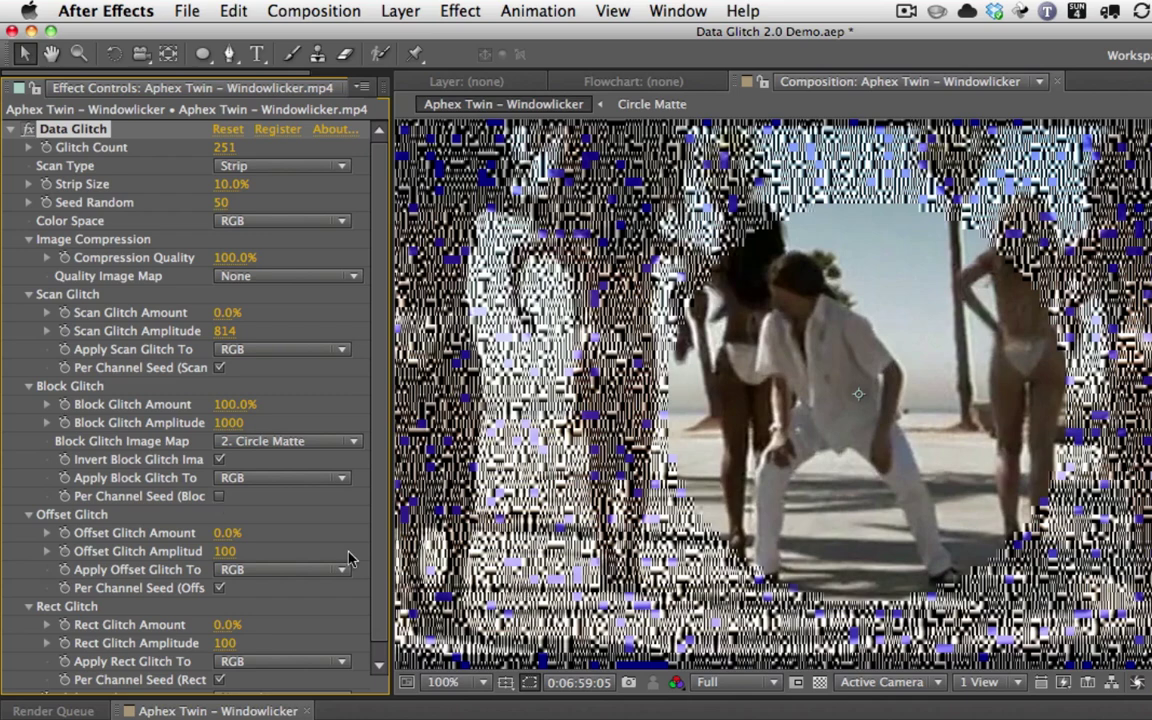
pyautogui.click(220, 497)
# - Set the Block Glitch Amount to 0%
pyautogui.click(236, 404)
pyautogui.write('0')
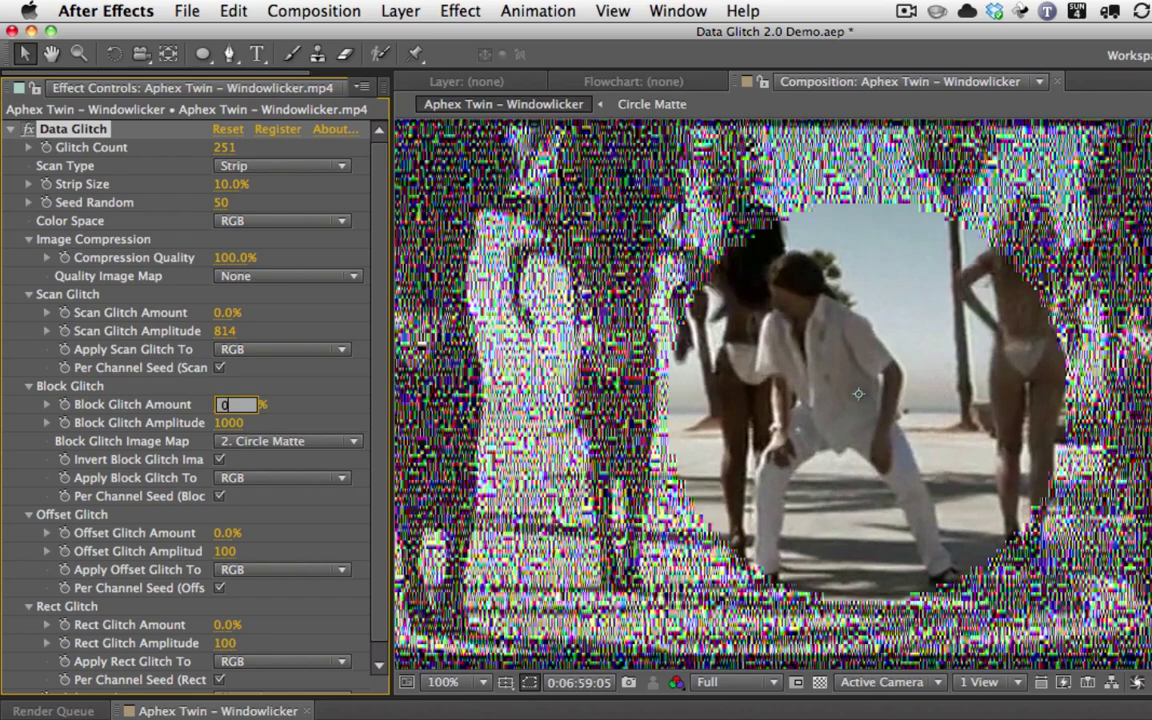
pyautogui.press('Return')
# - Set the Offset Glitch Amount to 8% and the Offset Glitch Amplitude to 2
pyautogui.scroll(-1, 285, 435)
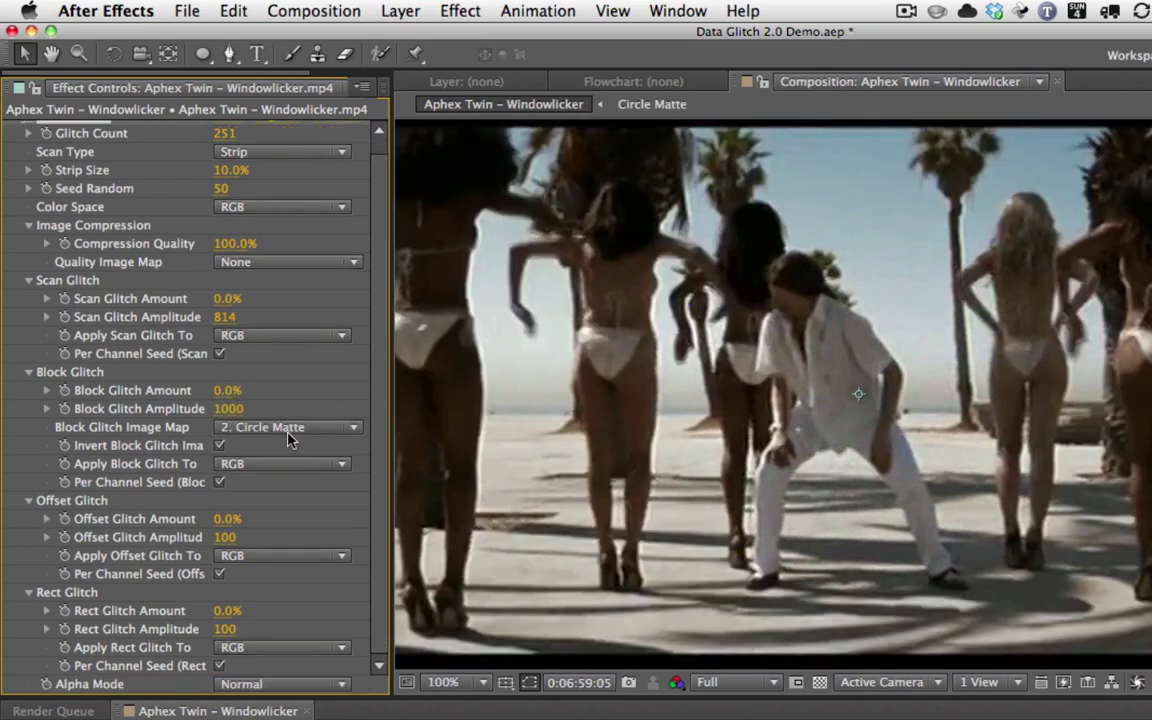
pyautogui.moveTo(222, 518)
pyautogui.mouseDown()
pyautogui.moveTo(286, 517)
pyautogui.moveTo(242, 522)
pyautogui.mouseUp()
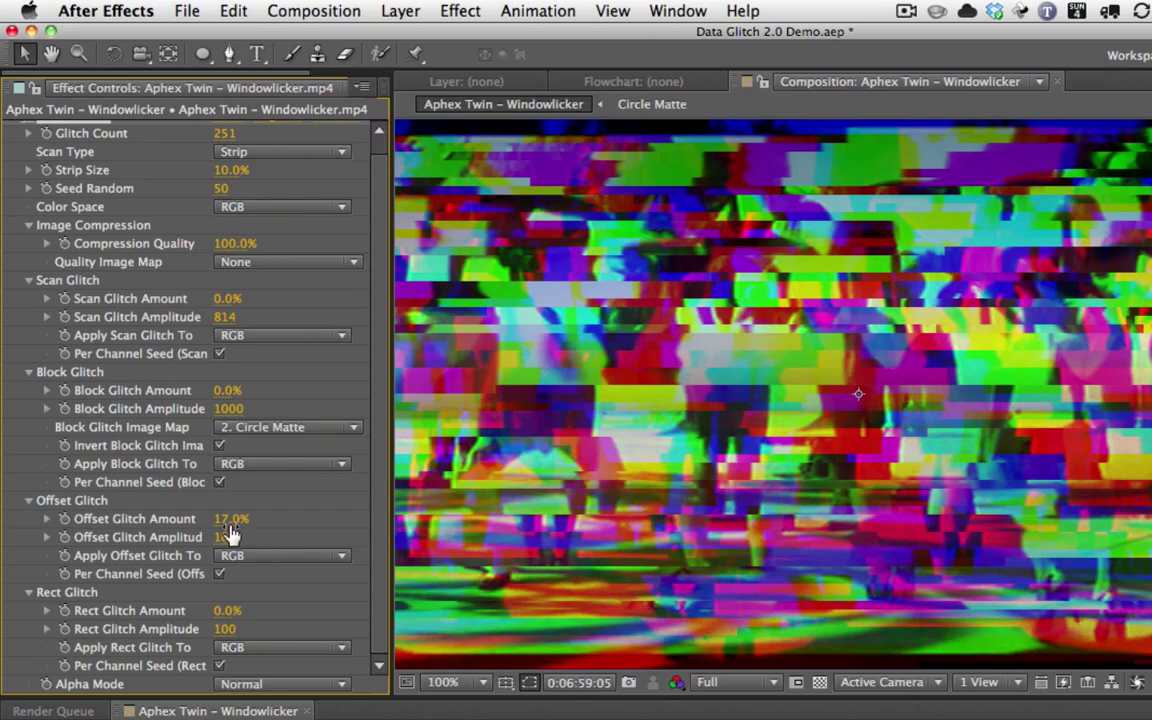
pyautogui.moveTo(226, 520); pyautogui.dragTo(190, 537)
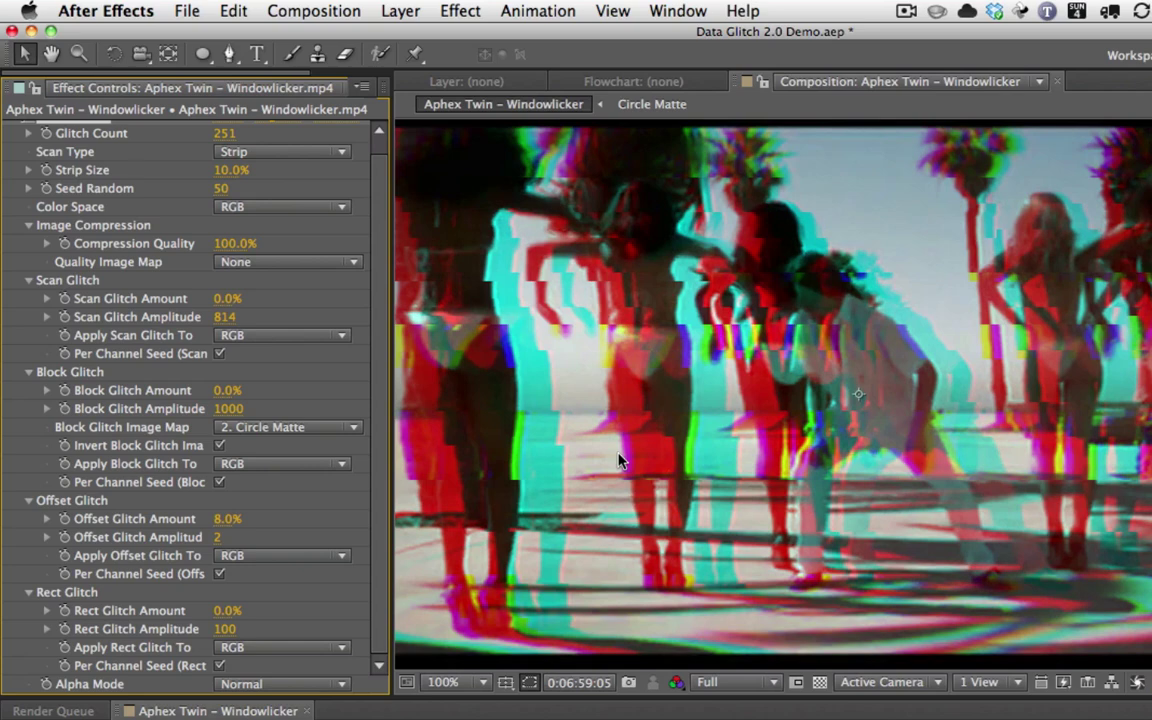
pyautogui.click(268, 556)
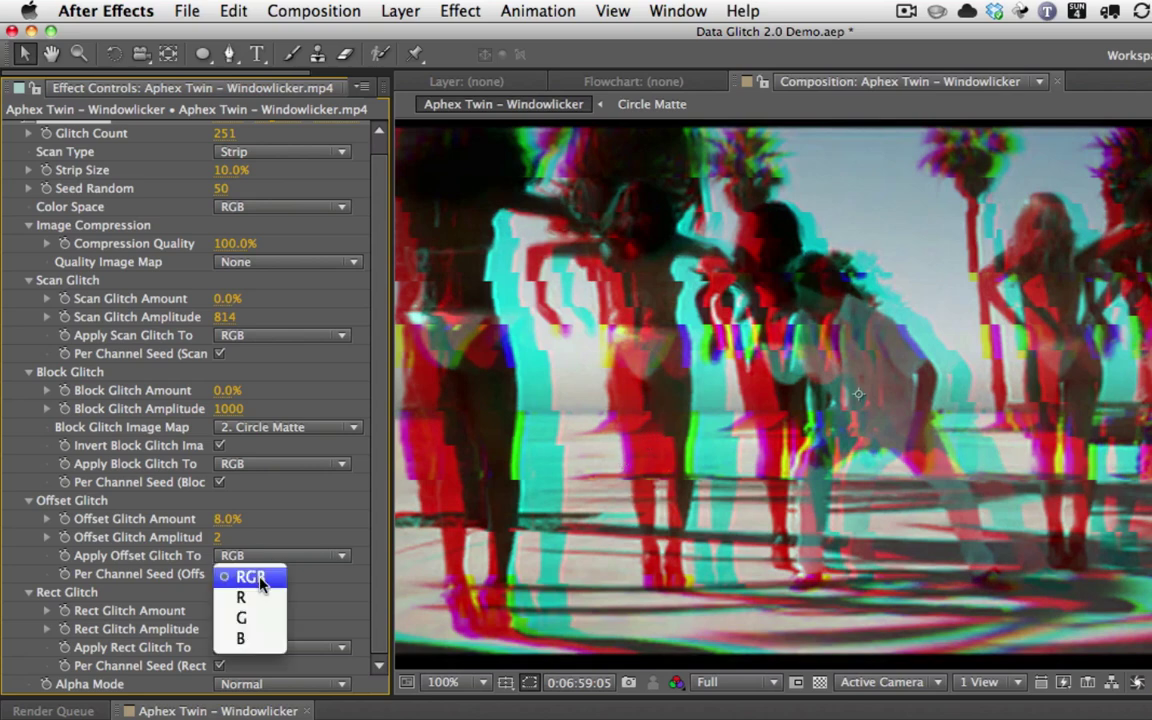
pyautogui.click(311, 553)
pyautogui.click(283, 208)
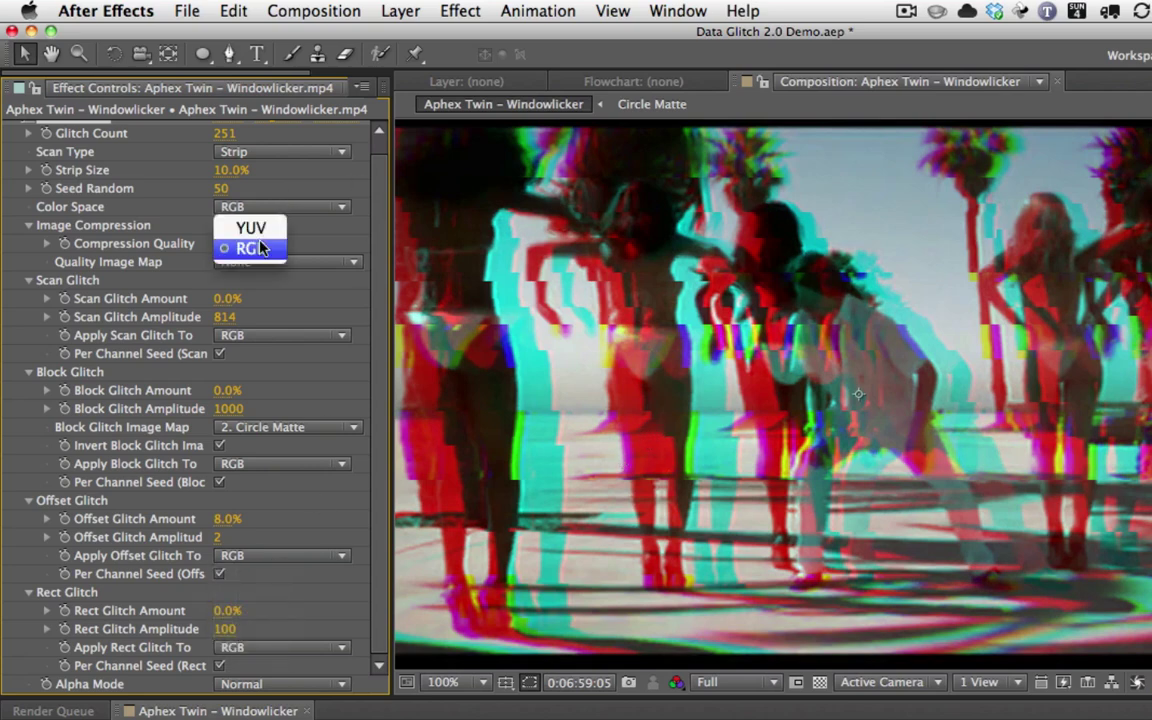
pyautogui.click(250, 228)
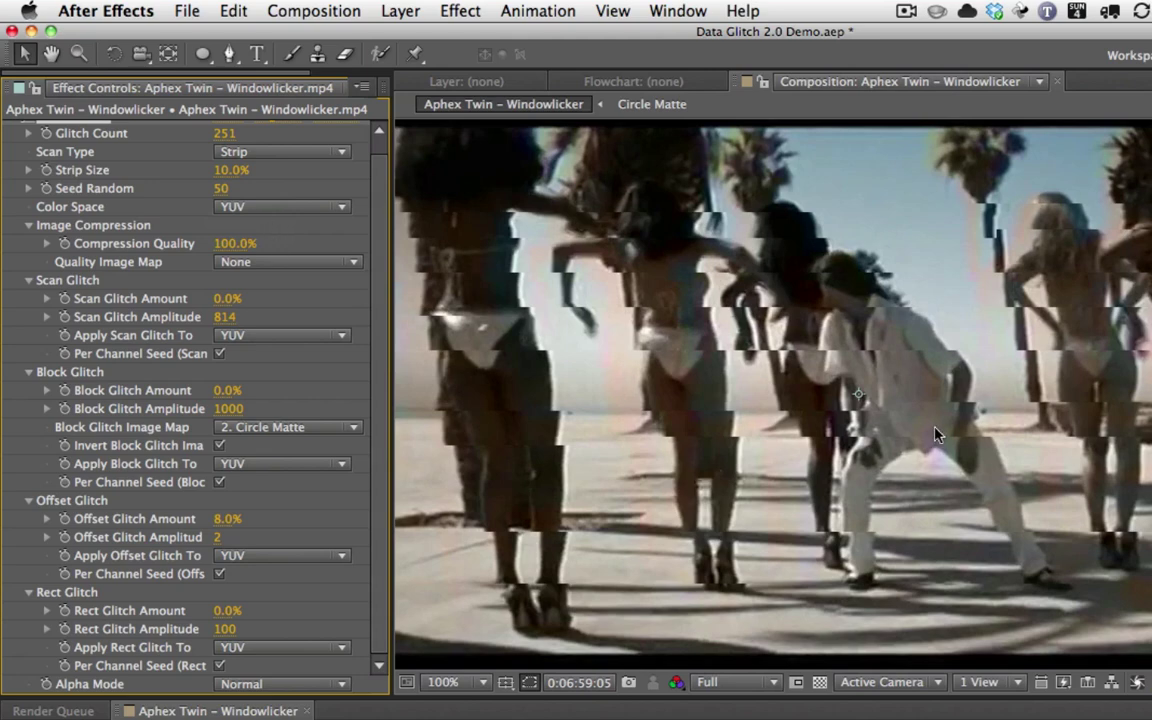
# - Try applying the Offset Glitch to the Y channel only and switch it to the U channel
pyautogui.click(285, 565)
pyautogui.click(275, 596)
pyautogui.click(280, 558)
pyautogui.click(286, 615)
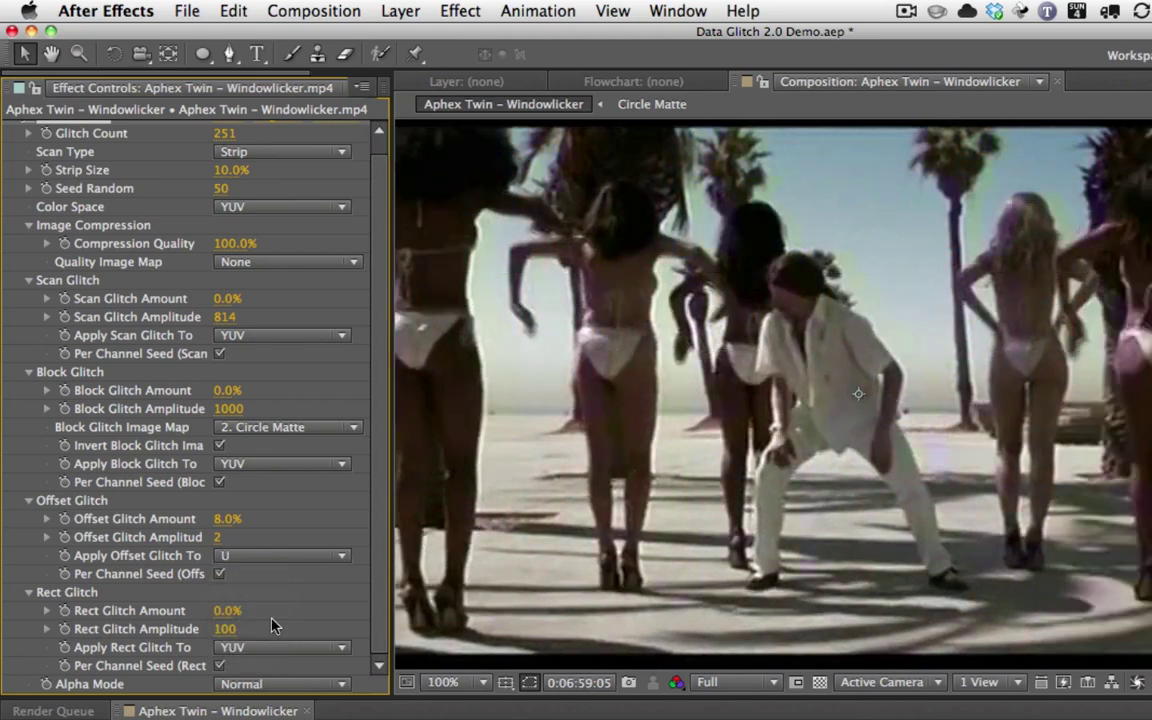
pyautogui.click(262, 556)
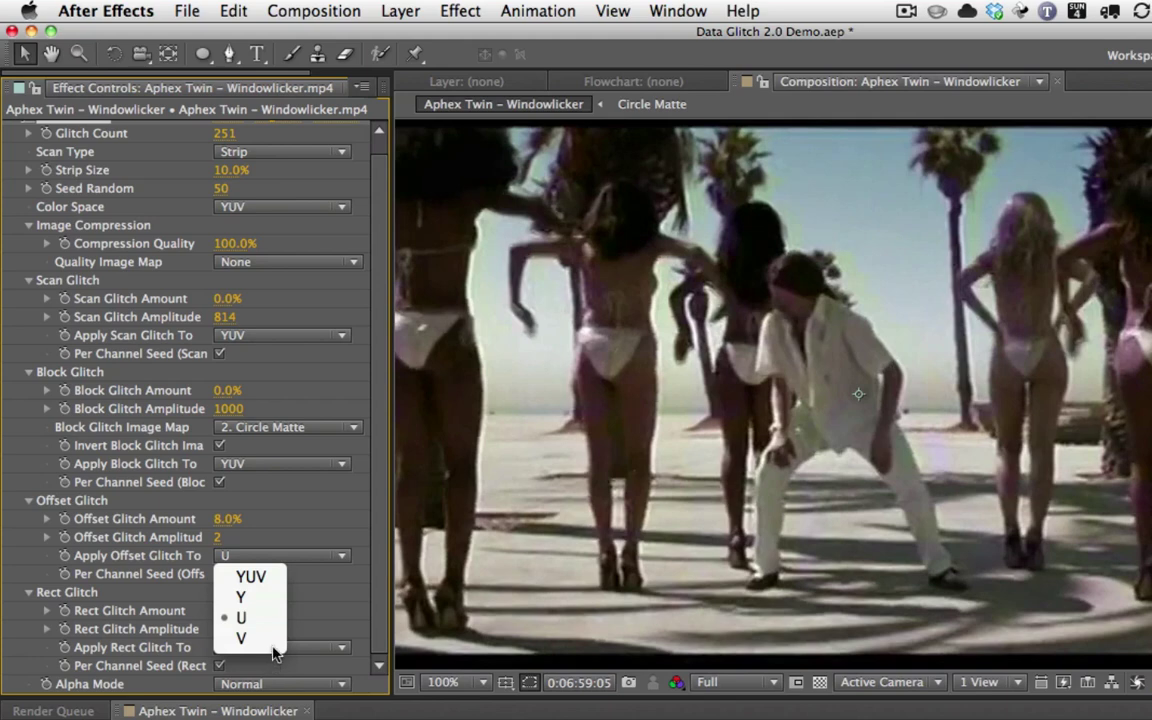
pyautogui.click(285, 525)
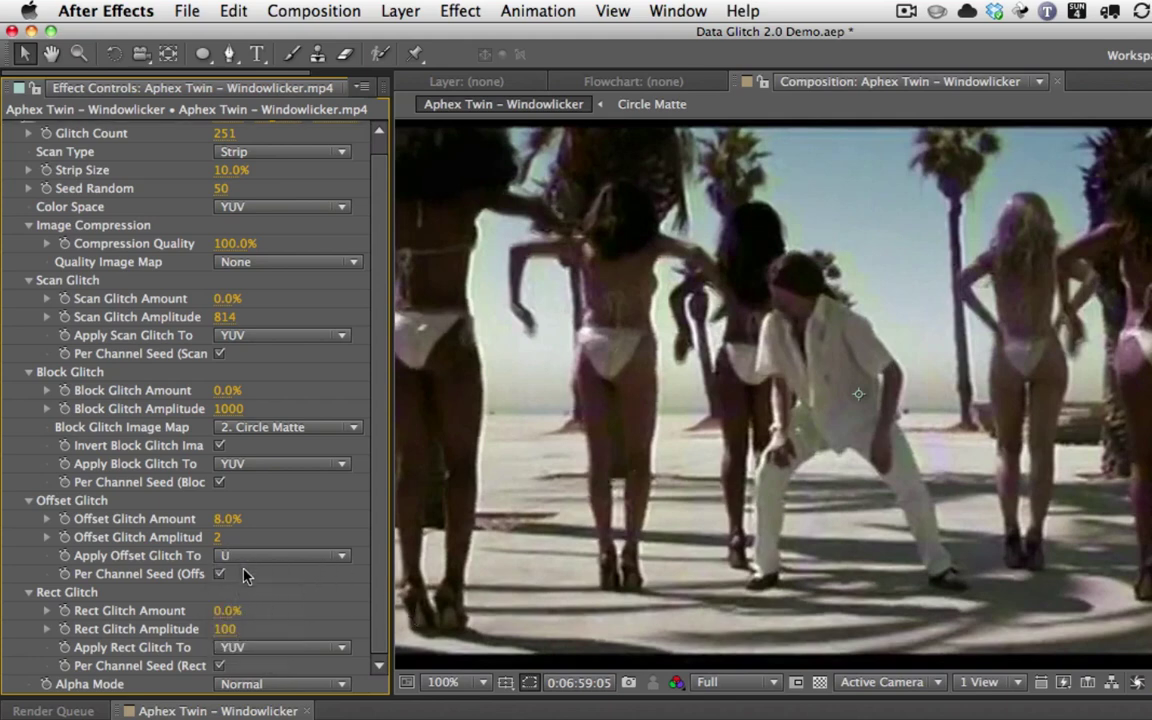
pyautogui.click(296, 563)
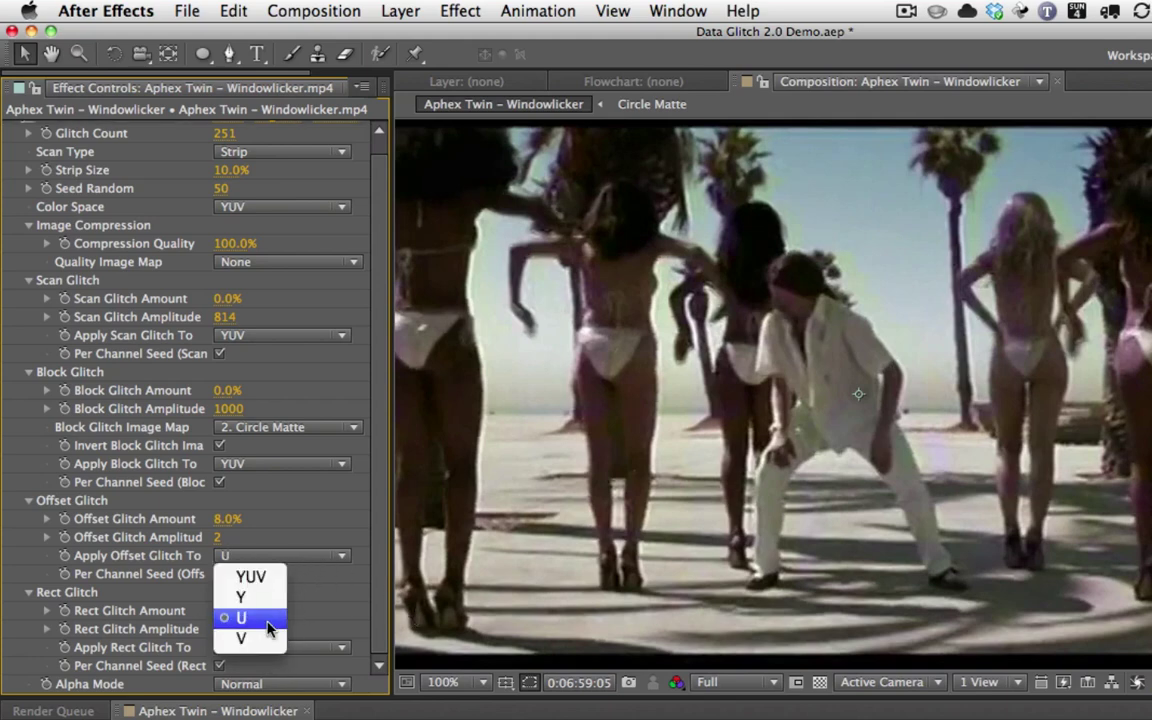
pyautogui.click(365, 617)
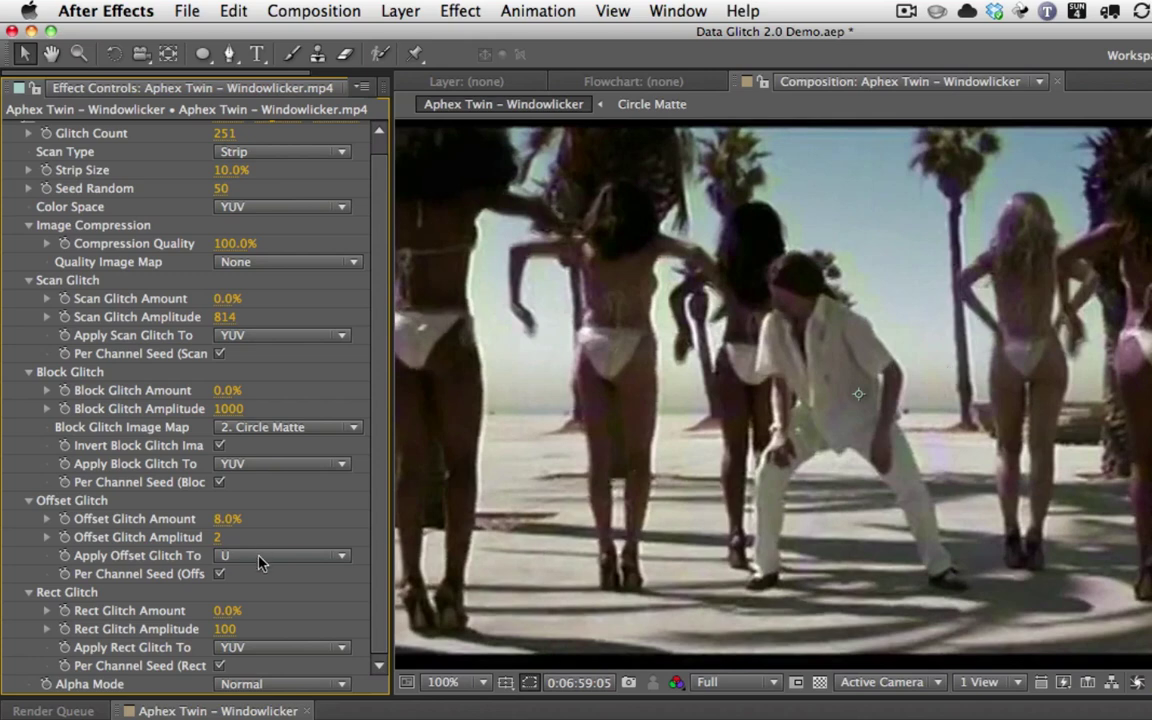
# - Switch the Color Space to RGB and apply the Offset Glitch to all RGB channels
pyautogui.click(277, 208)
pyautogui.click(250, 248)
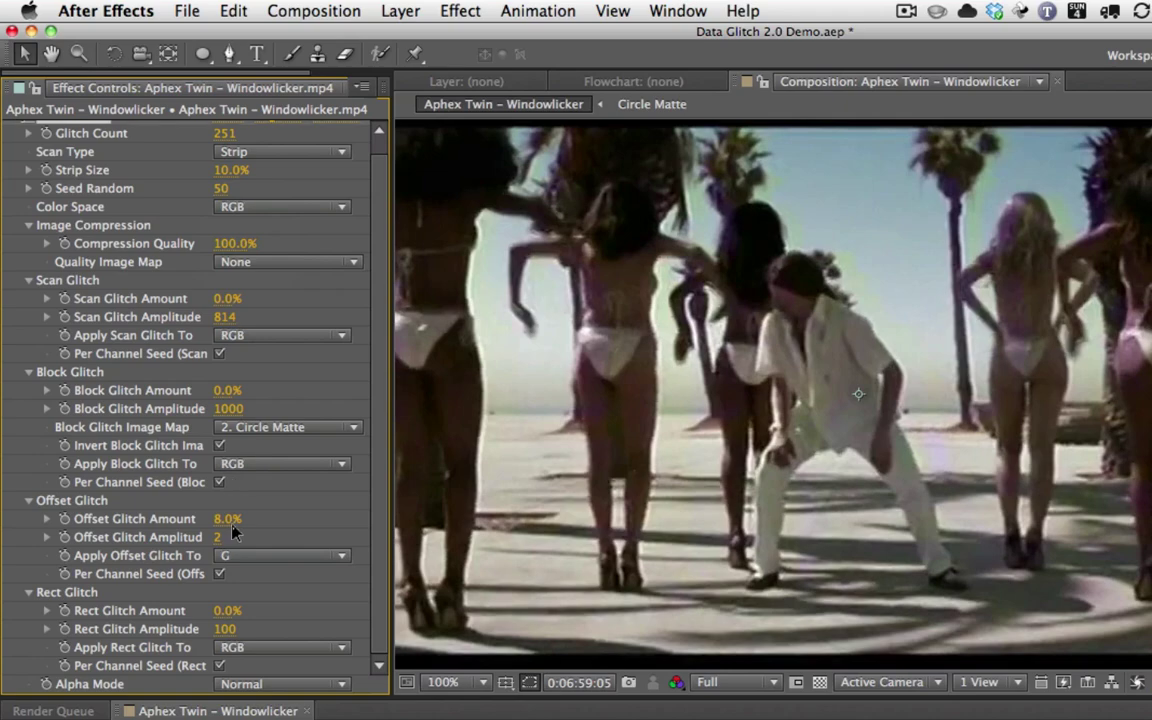
pyautogui.click(265, 566)
pyautogui.click(266, 576)
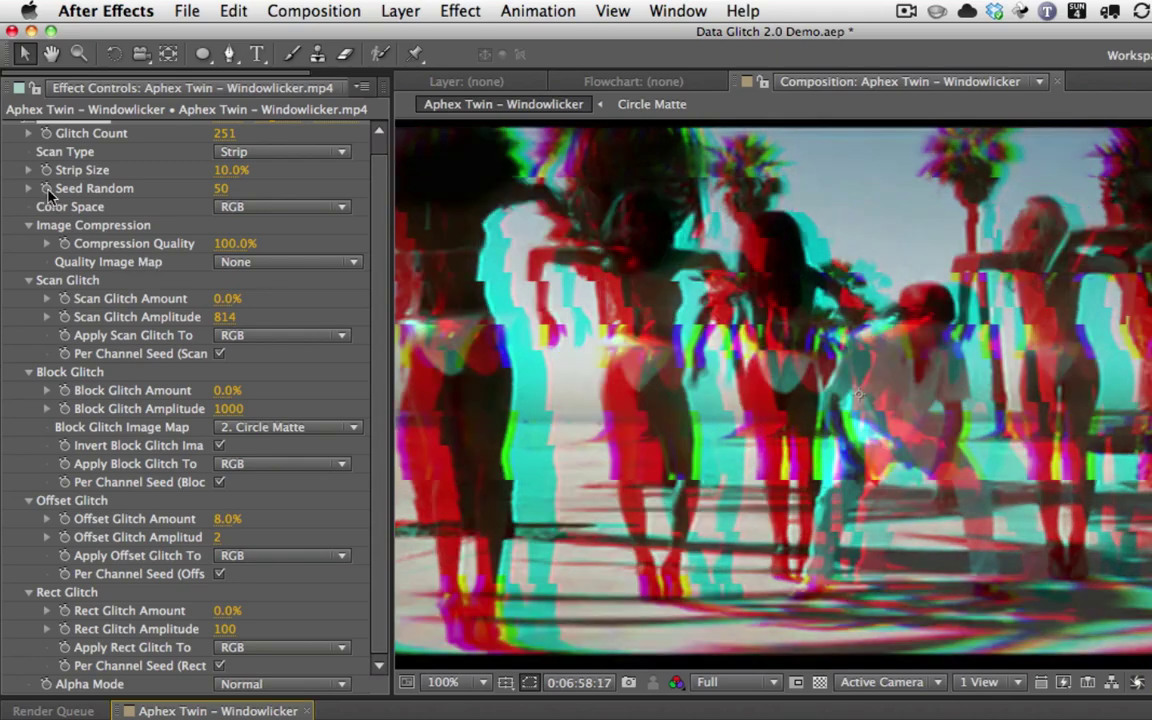
# - Animate Seed Random with keyframes from 50 at 0:06:58:17 to 100 at 0:07:04:00, and preview the clip
pyautogui.click(46, 188)
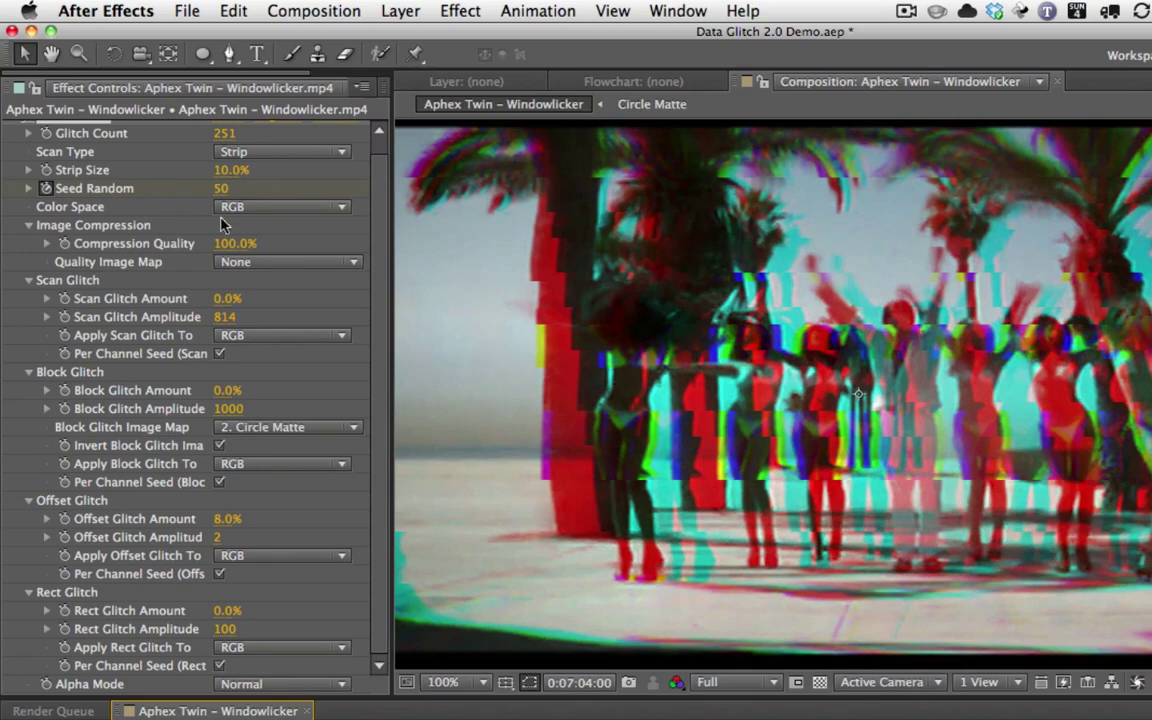
pyautogui.click(222, 189)
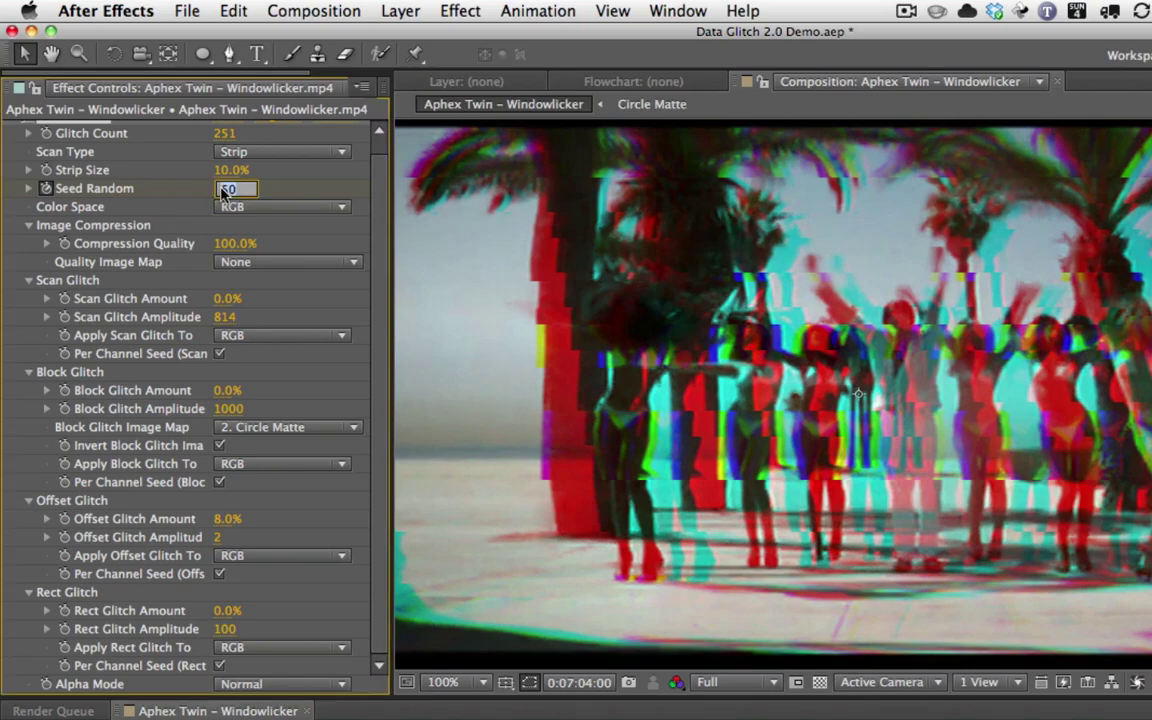
pyautogui.write('100')
pyautogui.press('Return')
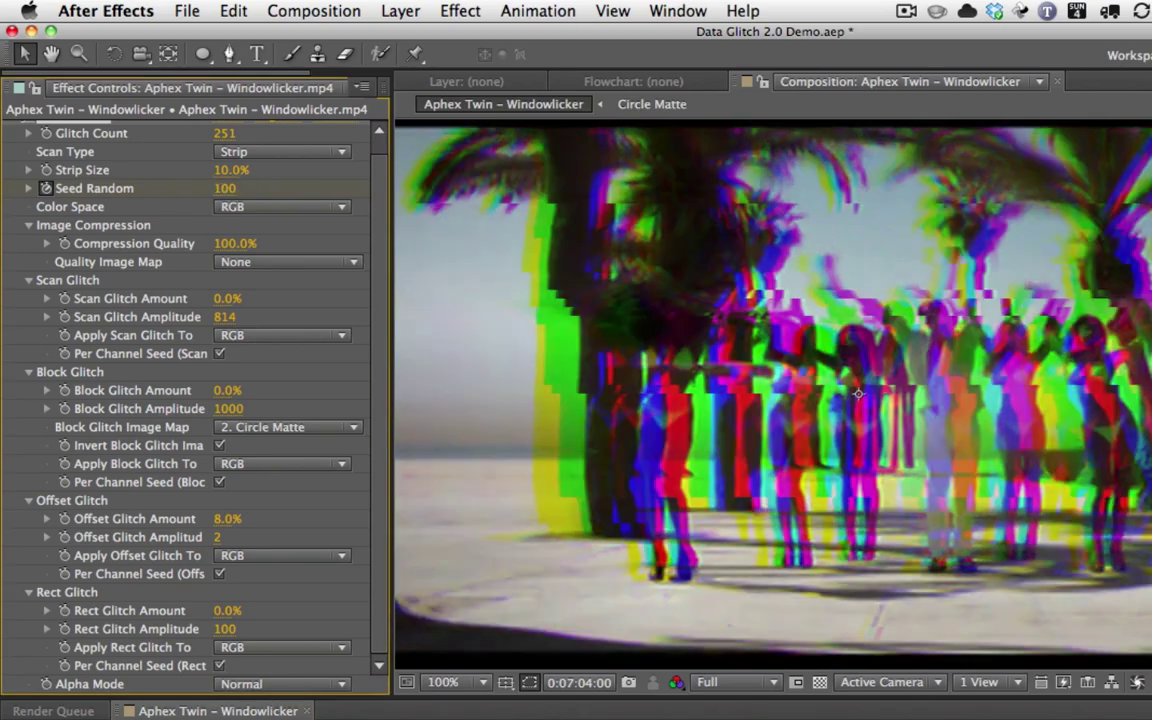
pyautogui.press('KP_0')
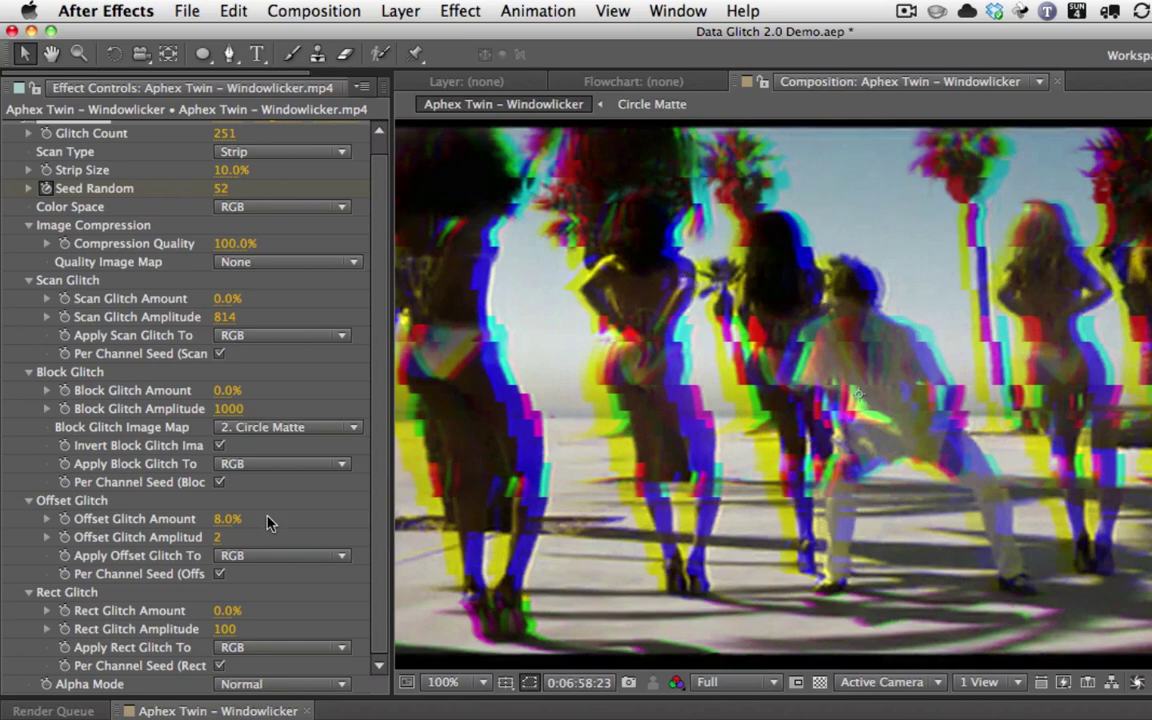
# - Try the Offset Glitch without Per Channel Seed, turn that option back on, and set the Offset Glitch Amplitude to 27
pyautogui.click(220, 575)
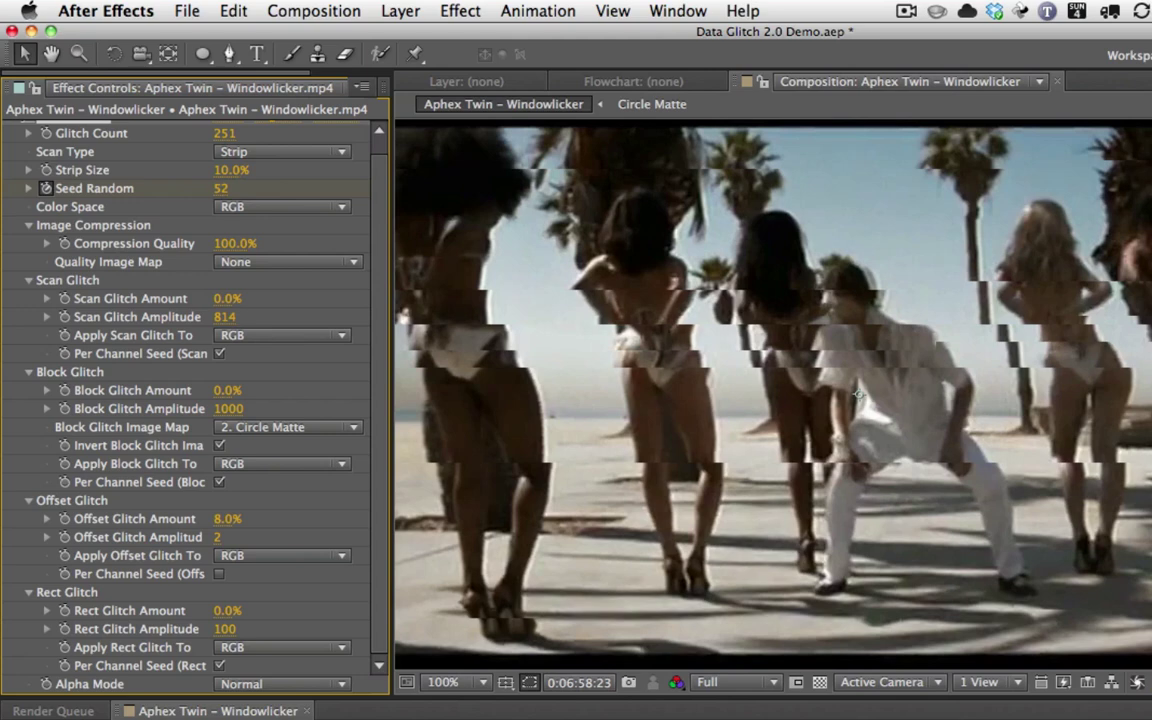
pyautogui.click(221, 575)
pyautogui.moveTo(218, 540); pyautogui.dragTo(244, 537)
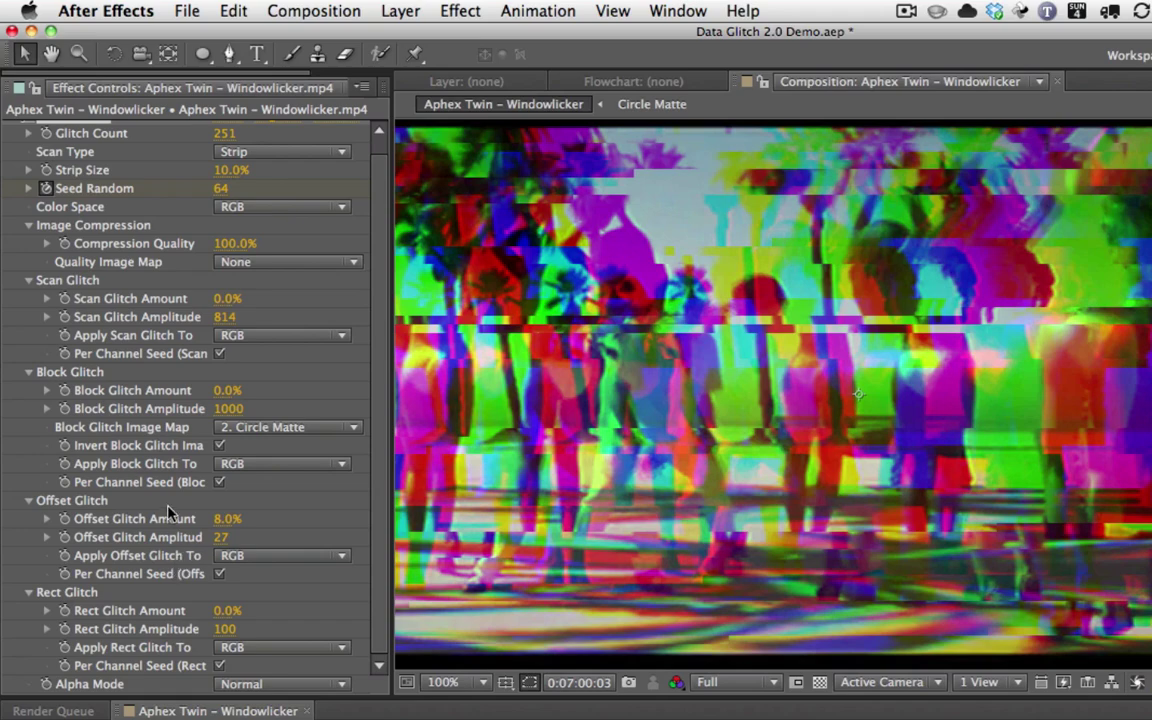
# - Set the Offset Glitch Amount to 0%
pyautogui.click(227, 518)
pyautogui.write('0')
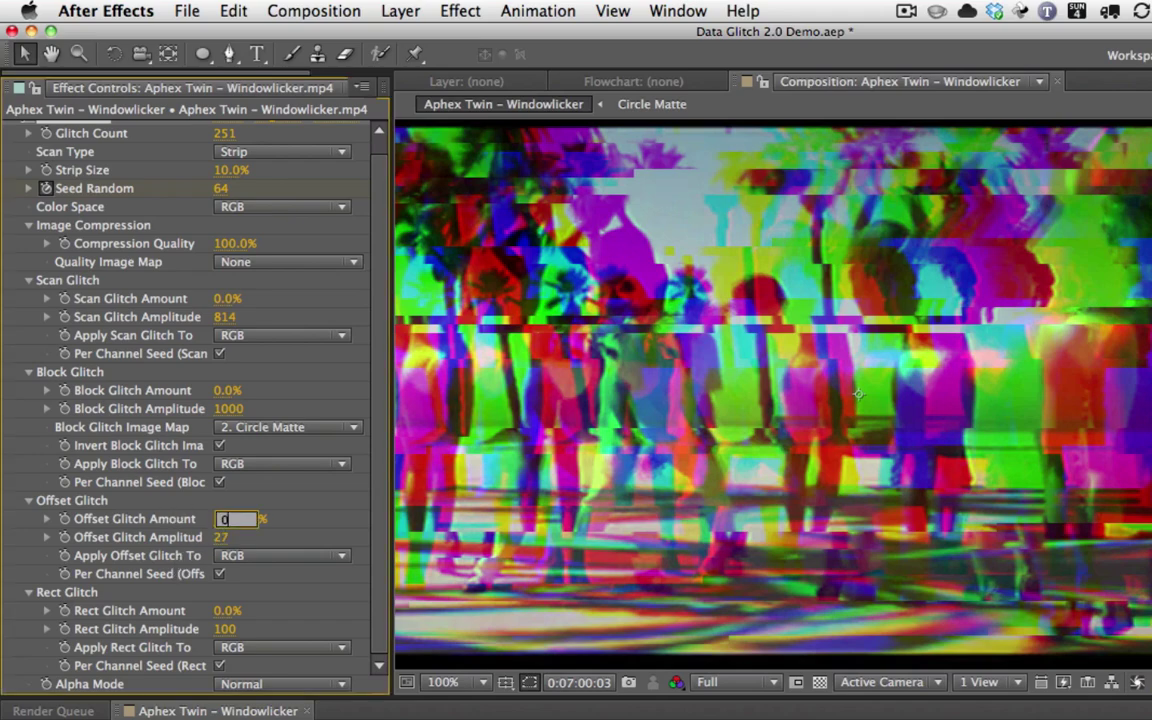
pyautogui.press('Return')
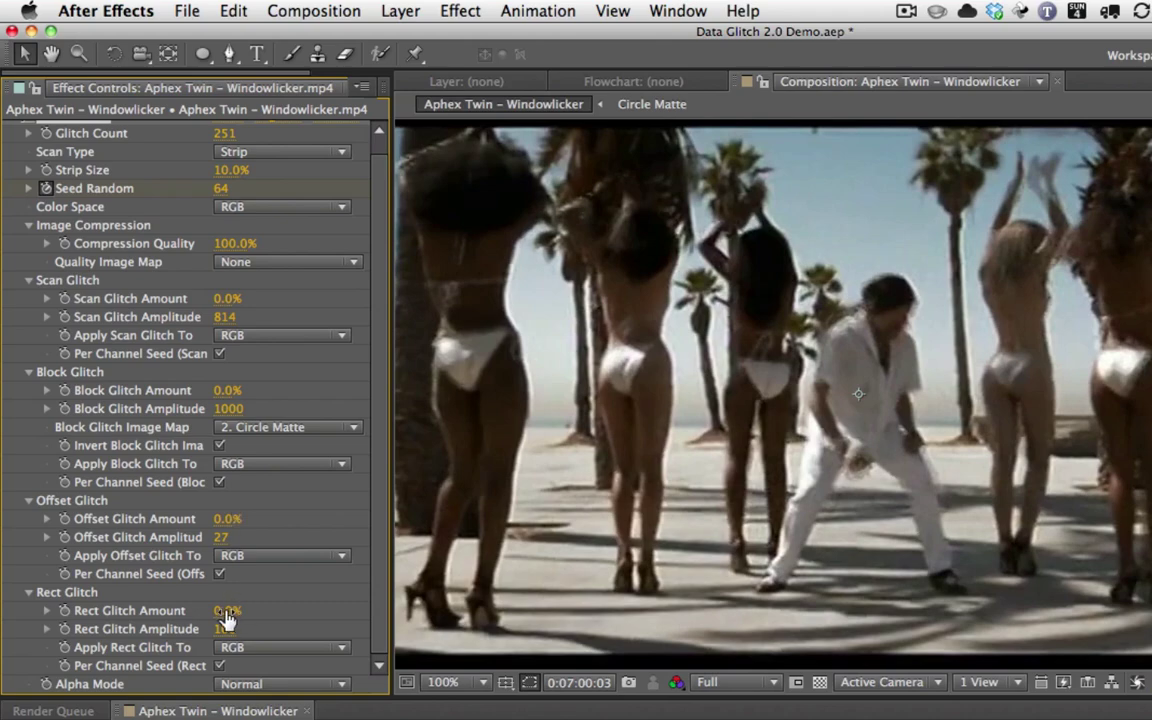
# - Set the Rect Glitch Amount to 7% and its Amplitude to 25, and switch the Color Space to YUV
pyautogui.moveTo(226, 618); pyautogui.dragTo(138, 633)
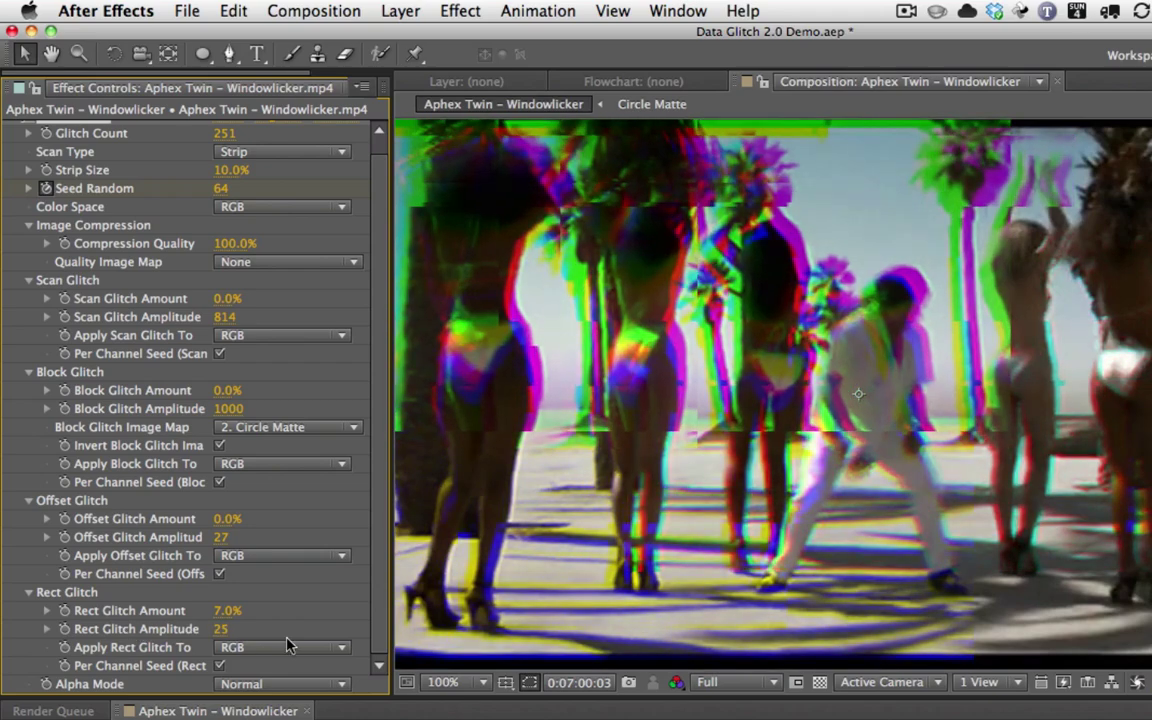
pyautogui.click(300, 206)
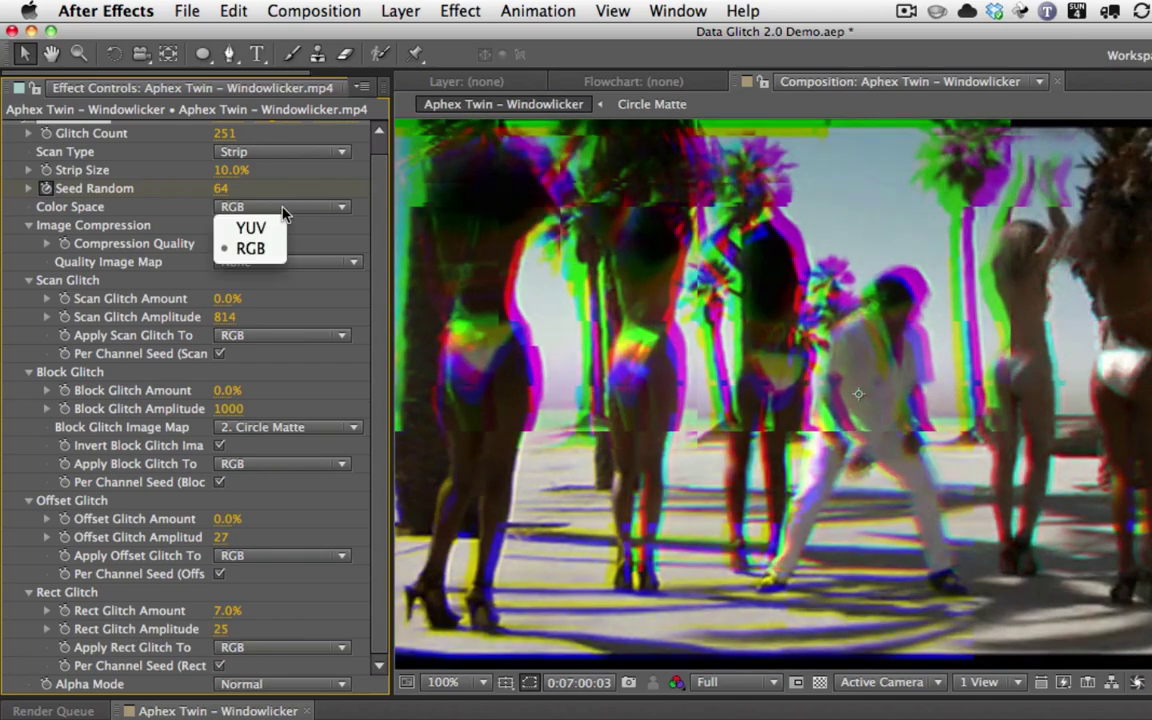
pyautogui.click(278, 230)
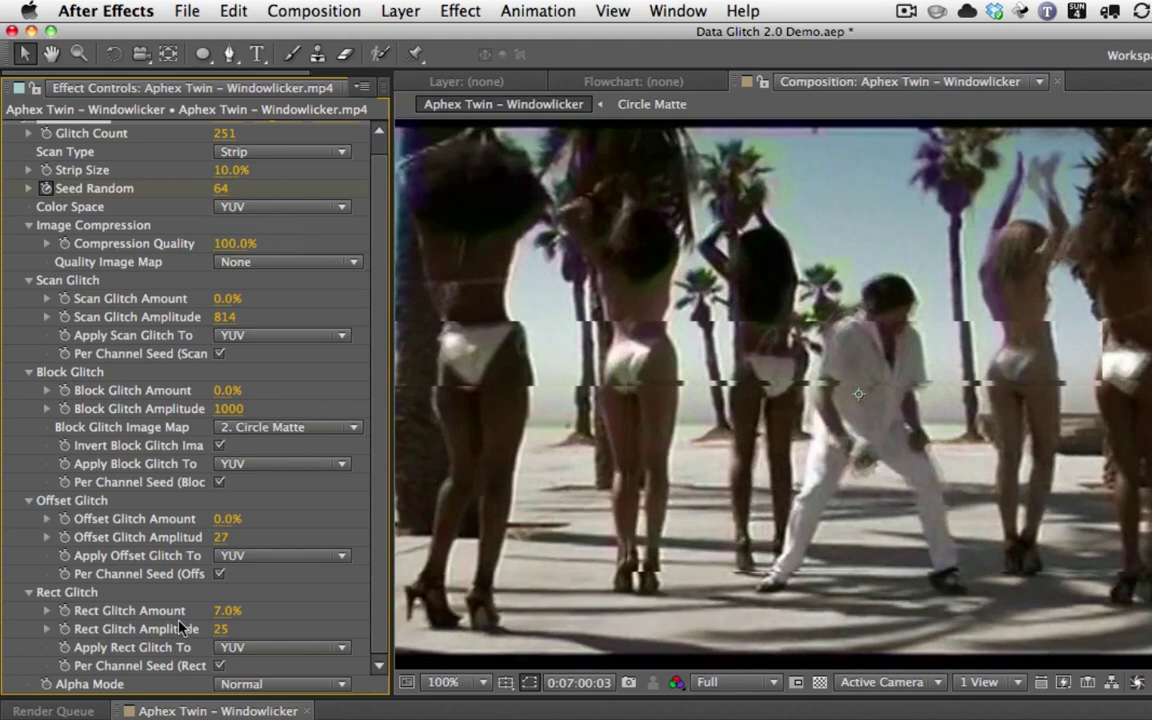
# - Set the Rect Glitch Amount to 49% and the Rect Glitch Amplitude to 18, and preview the clip
pyautogui.moveTo(227, 610); pyautogui.dragTo(280, 610)
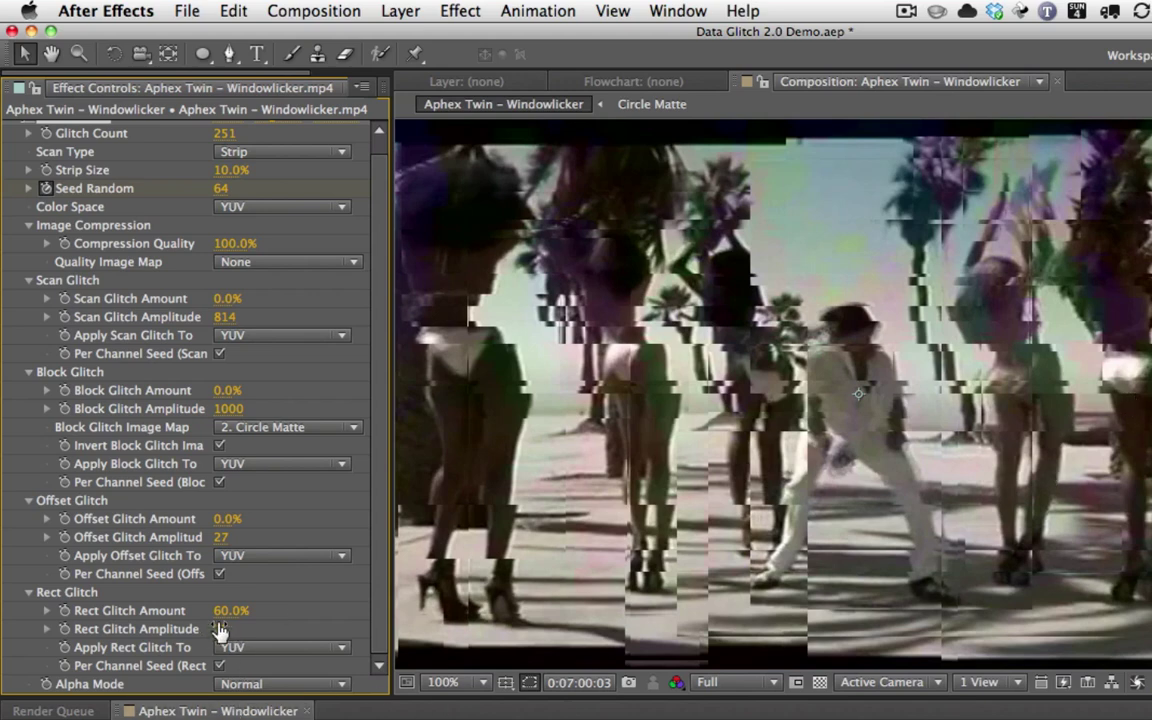
pyautogui.moveTo(230, 611); pyautogui.dragTo(138, 645)
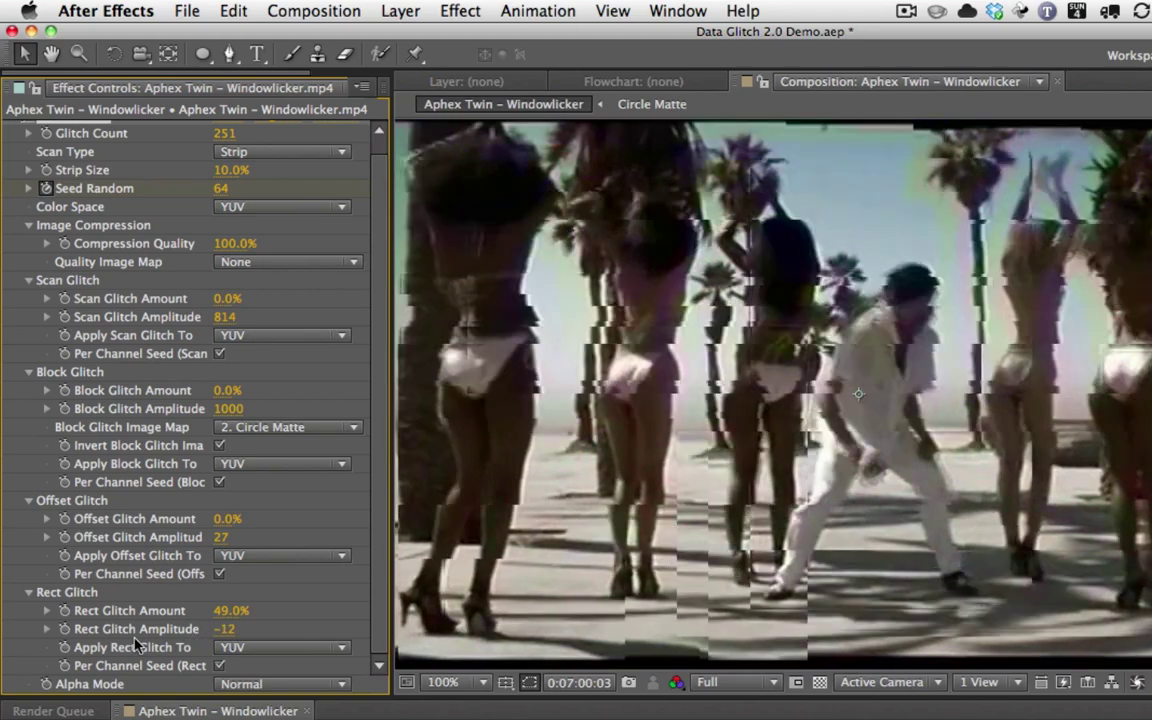
pyautogui.moveTo(254, 652)
pyautogui.mouseDown()
pyautogui.moveTo(232, 640)
pyautogui.moveTo(262, 628)
pyautogui.mouseUp()
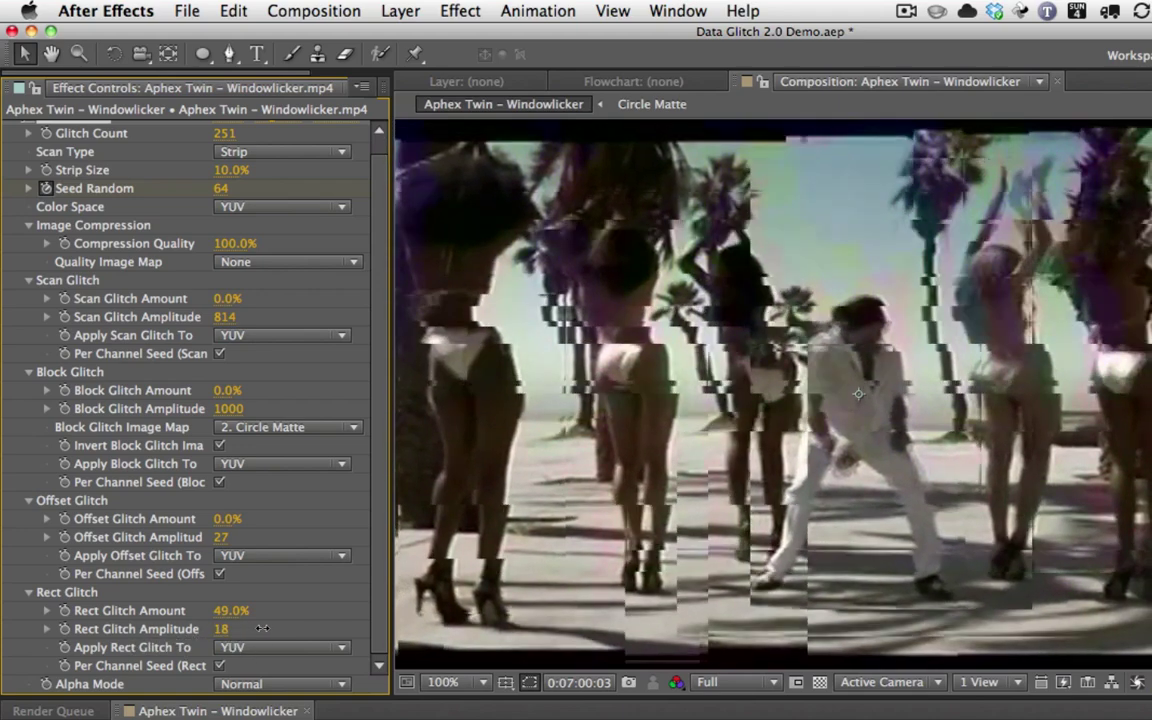
pyautogui.press('space')
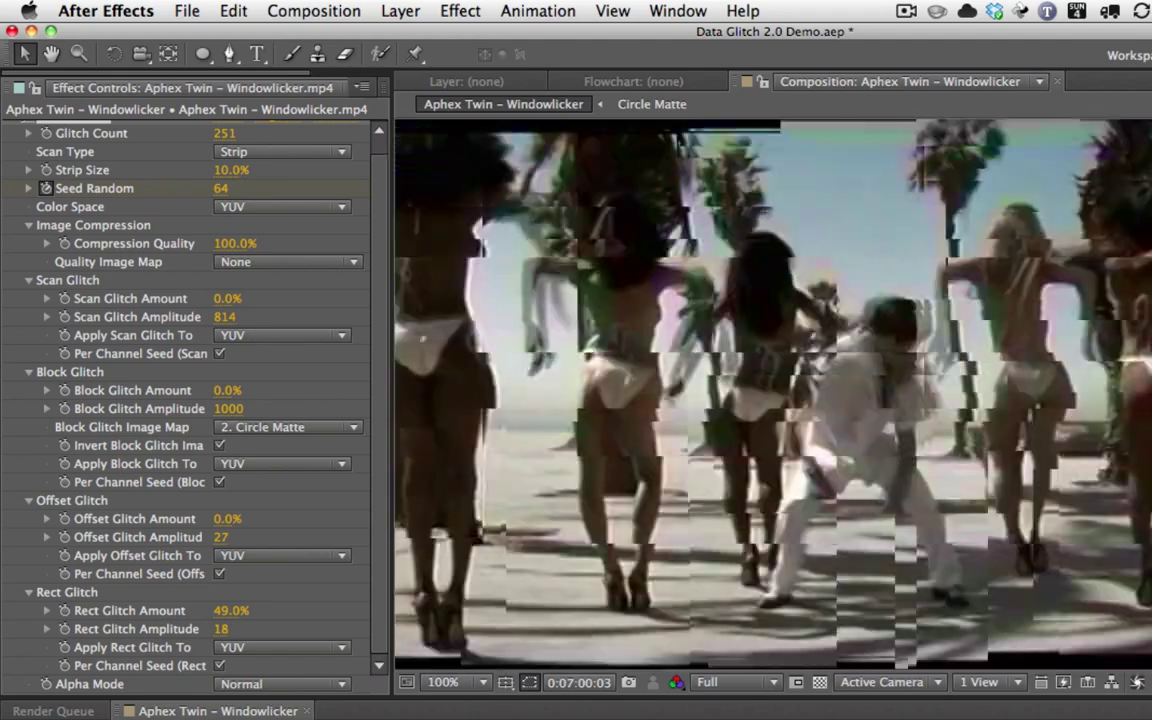
pyautogui.press('space')
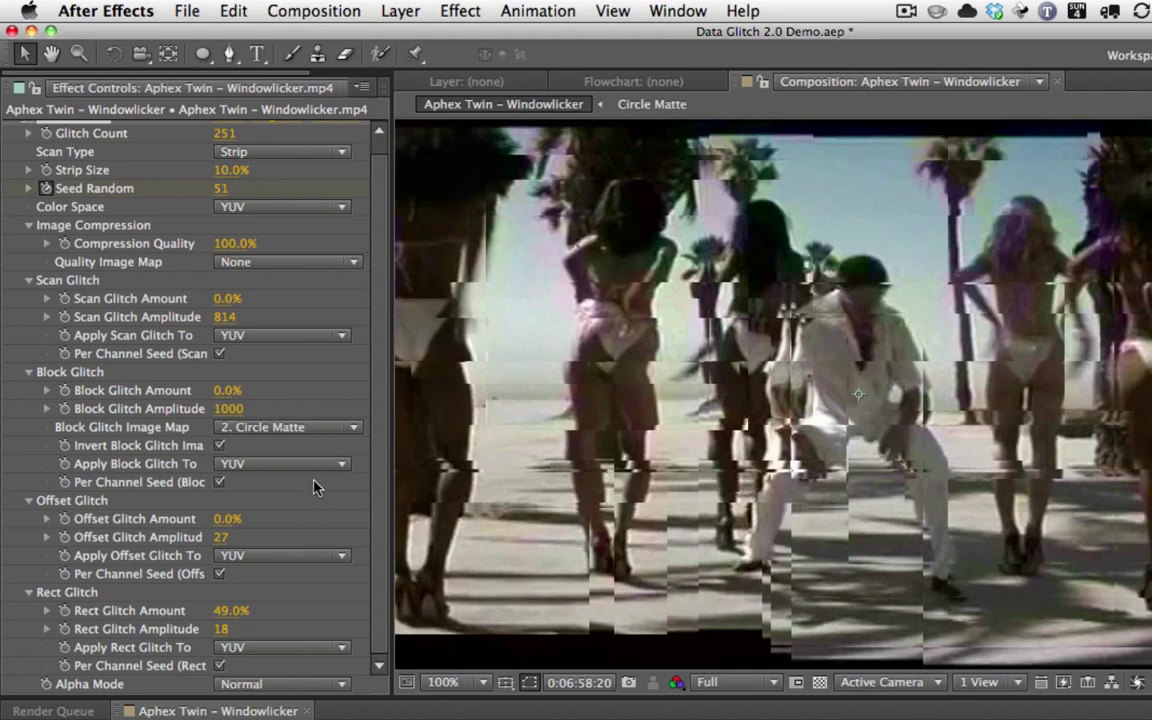
# - Set the Offset Glitch Amount to 35% and the Block Glitch Amount to 51%
pyautogui.click(226, 518)
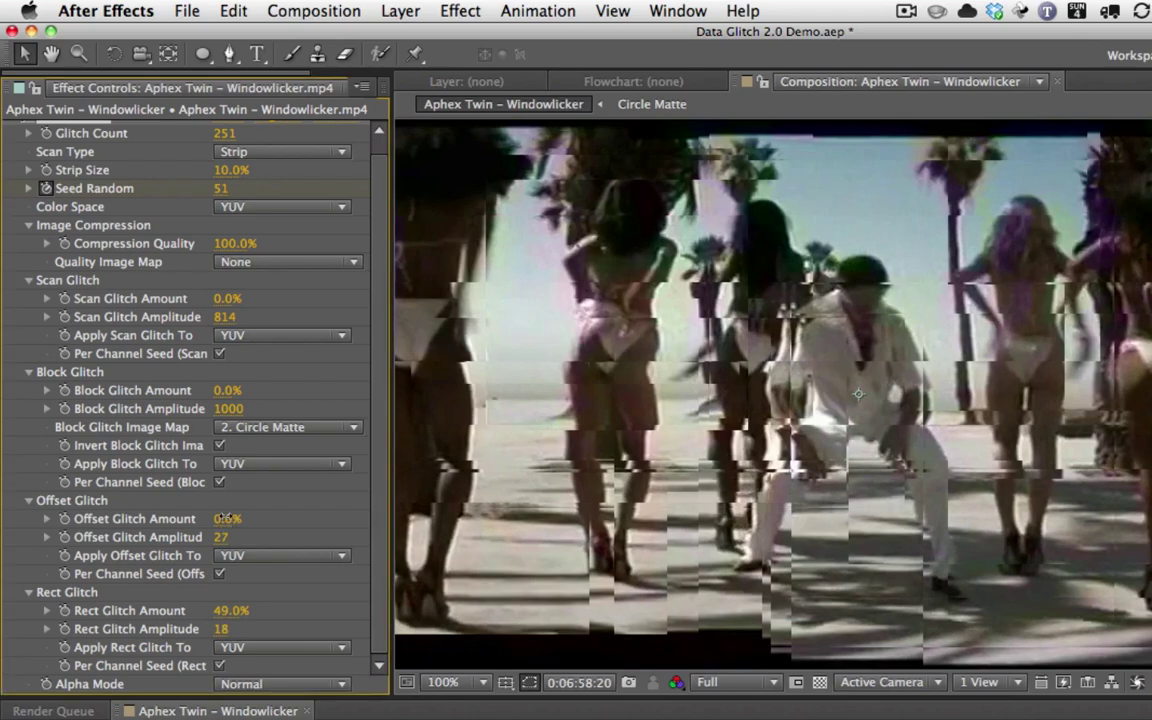
pyautogui.moveTo(226, 518); pyautogui.dragTo(252, 517)
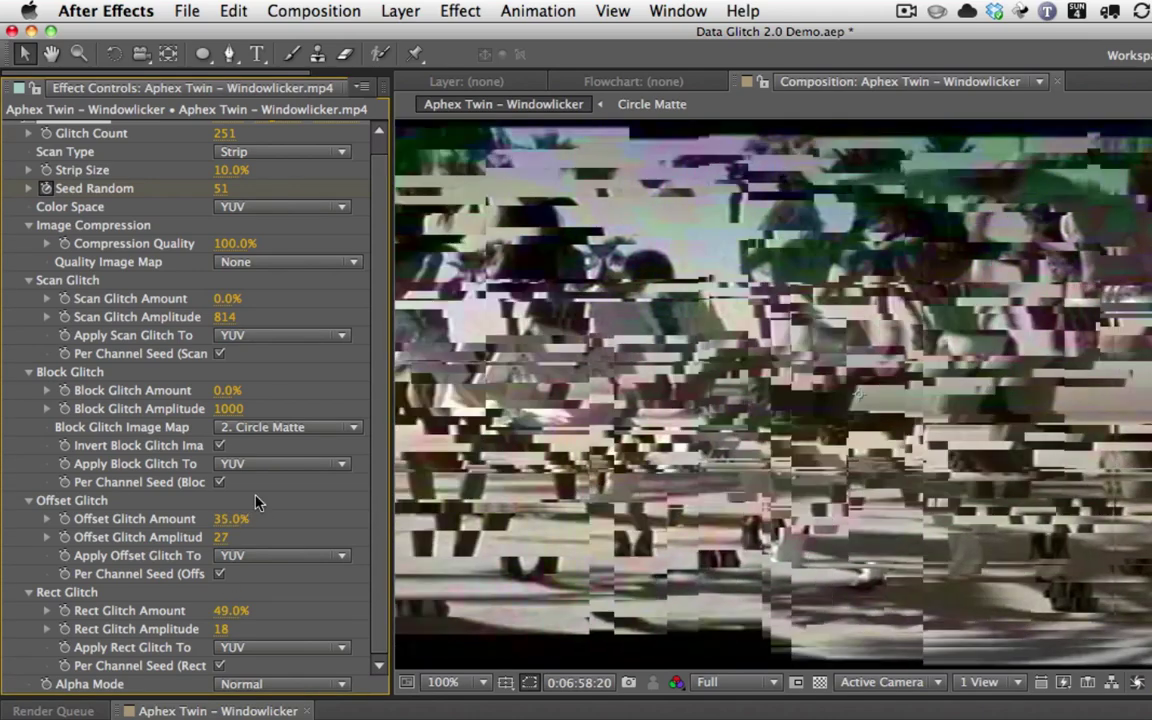
pyautogui.moveTo(229, 391); pyautogui.dragTo(205, 388)
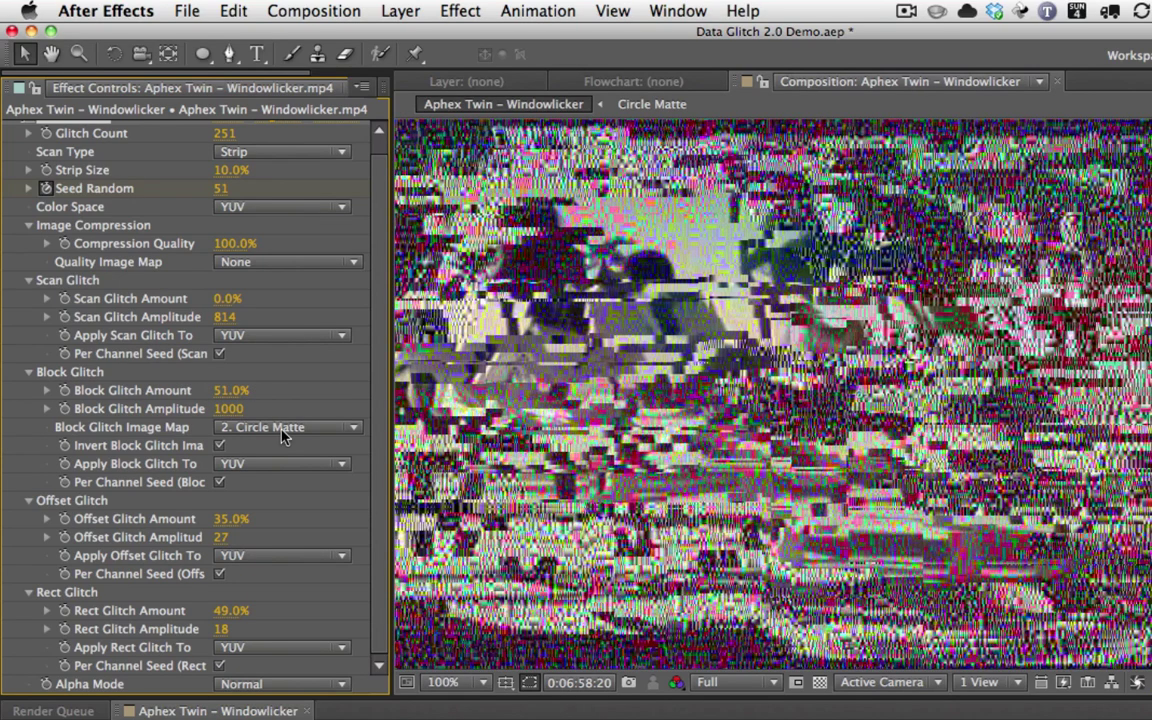
# - Set the Block Glitch Image Map to None and the Scan Glitch Amount to 31%
pyautogui.click(268, 427)
pyautogui.click(262, 445)
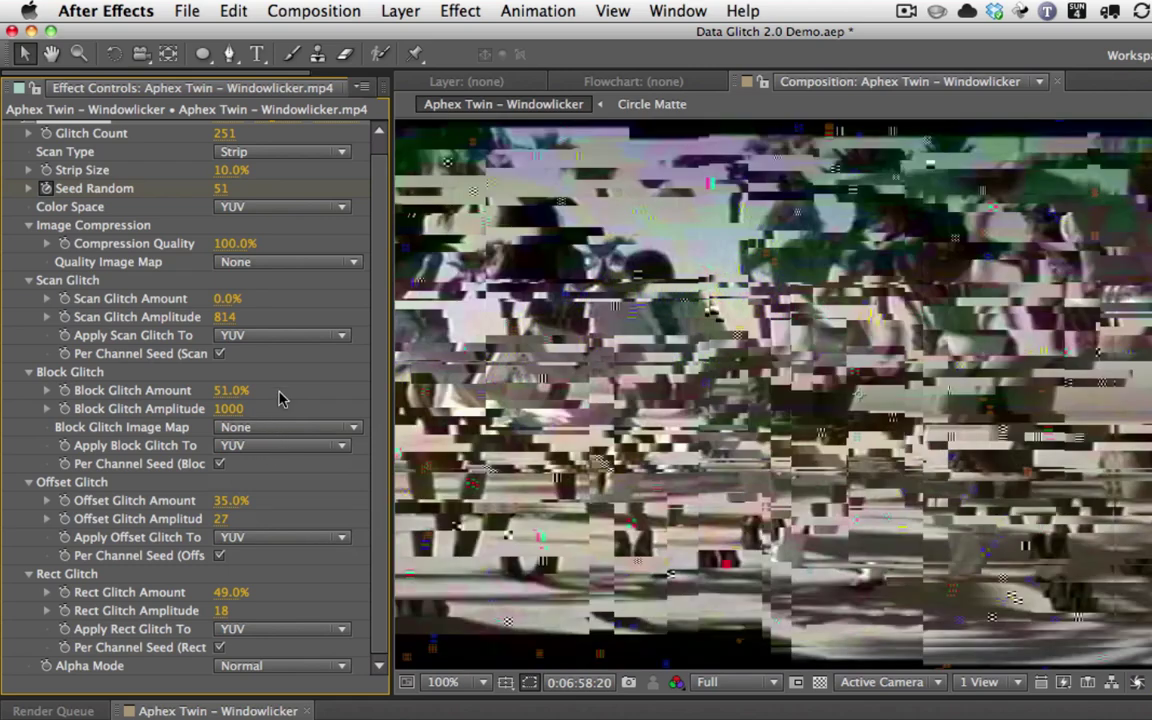
pyautogui.scroll(1, 297, 360)
pyautogui.moveTo(222, 312); pyautogui.dragTo(262, 311)
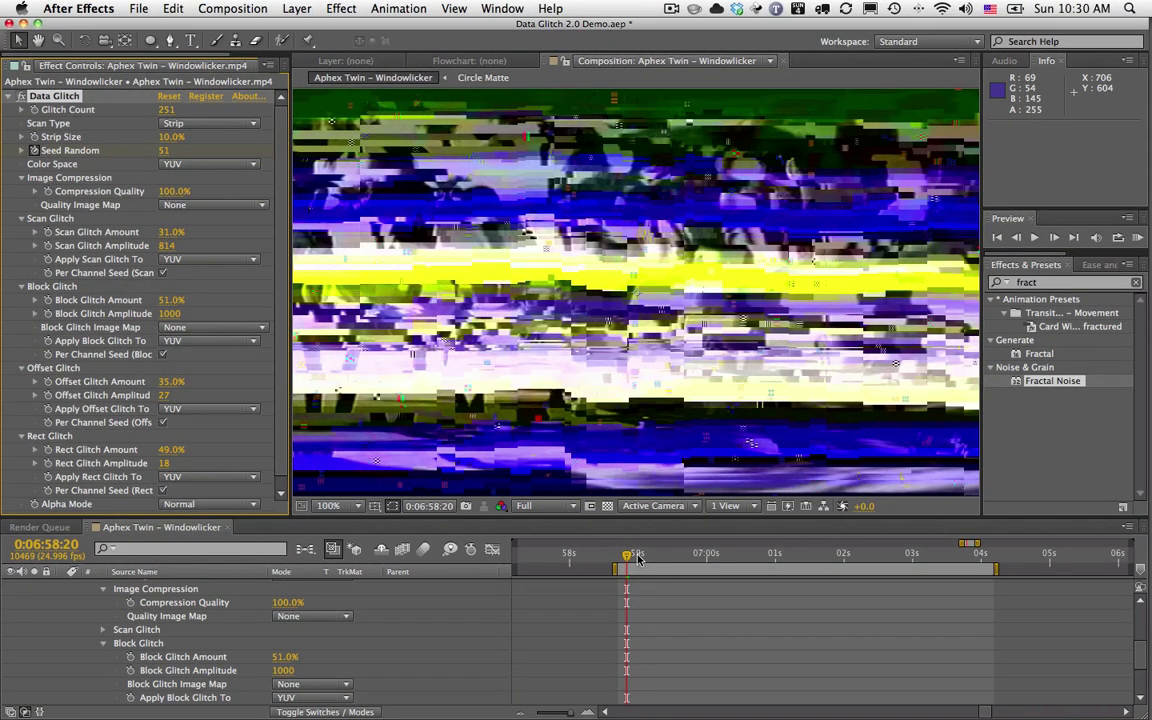
# - Keyframe the Glitch Count at 251 at 0:06:58:17 and set it to 0 at 0:06:59:18
pyautogui.click(617, 556)
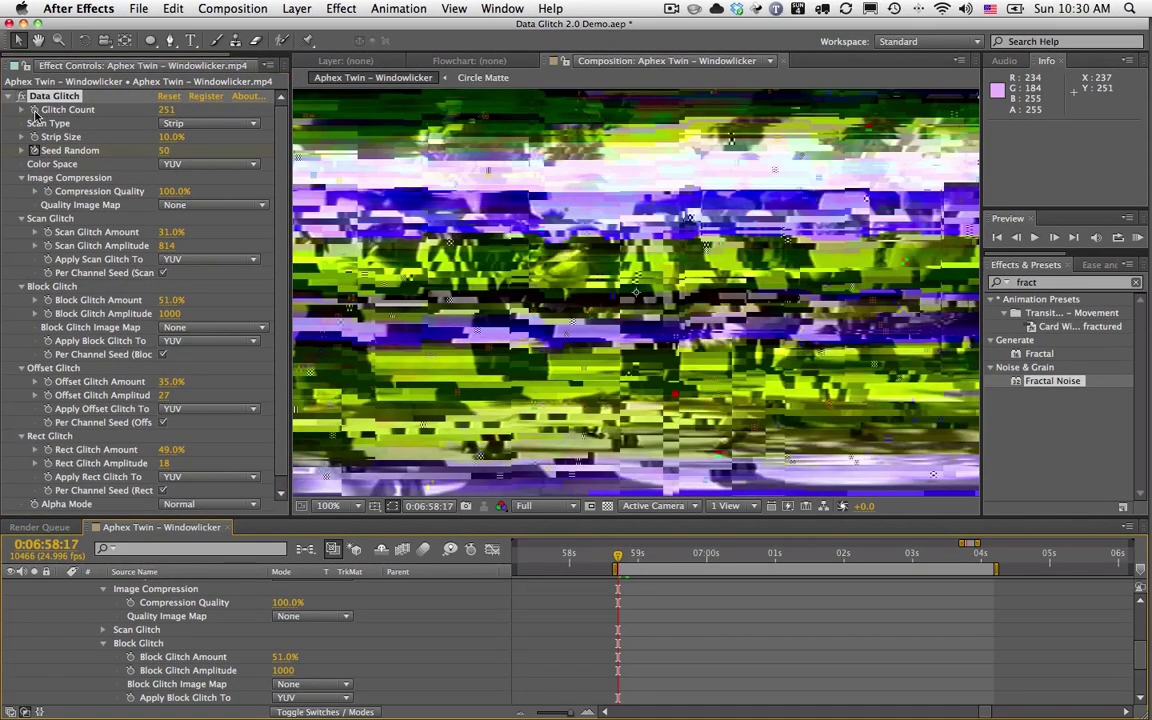
pyautogui.click(689, 556)
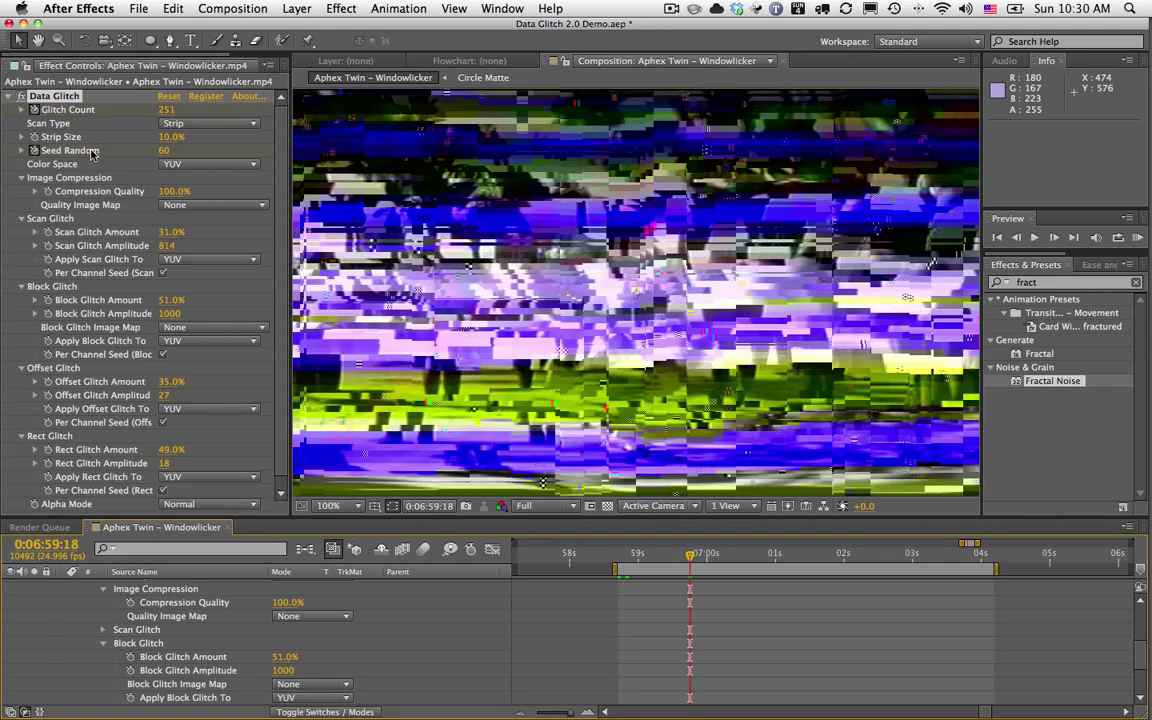
pyautogui.click(170, 111)
pyautogui.write('0')
pyautogui.press('Return')
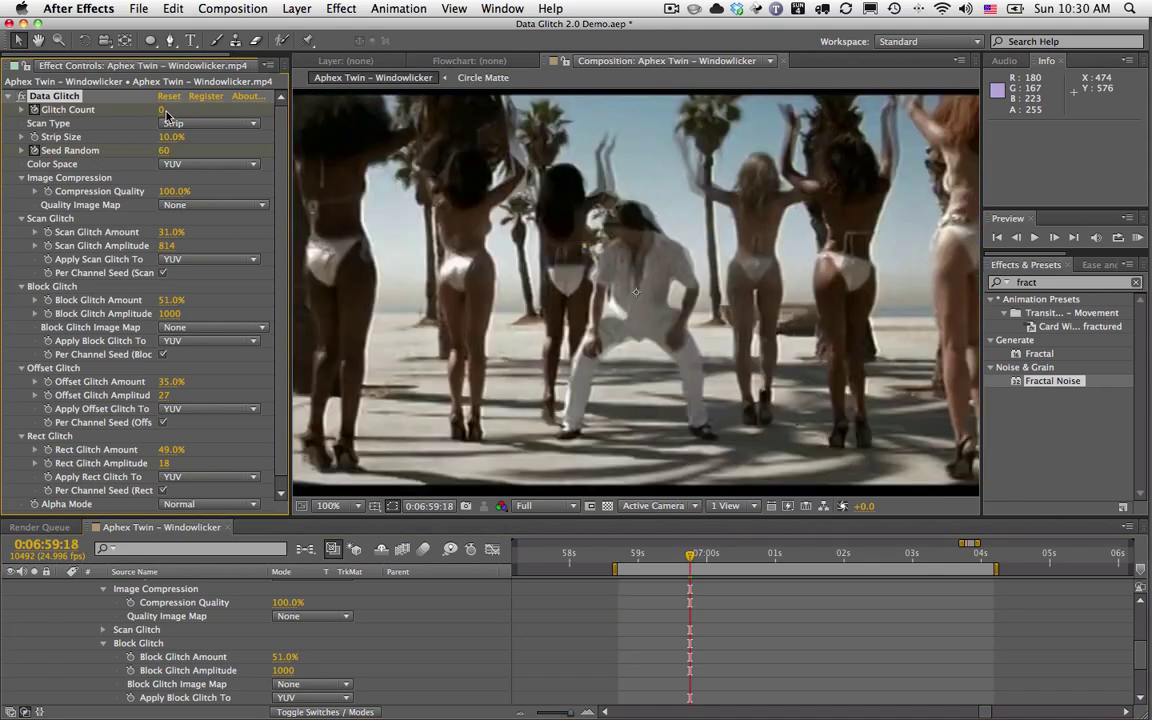
# - Set the Glitch Count to 743 at 0:07:00:15 and start a RAM preview of the animated glitch
pyautogui.click(750, 555)
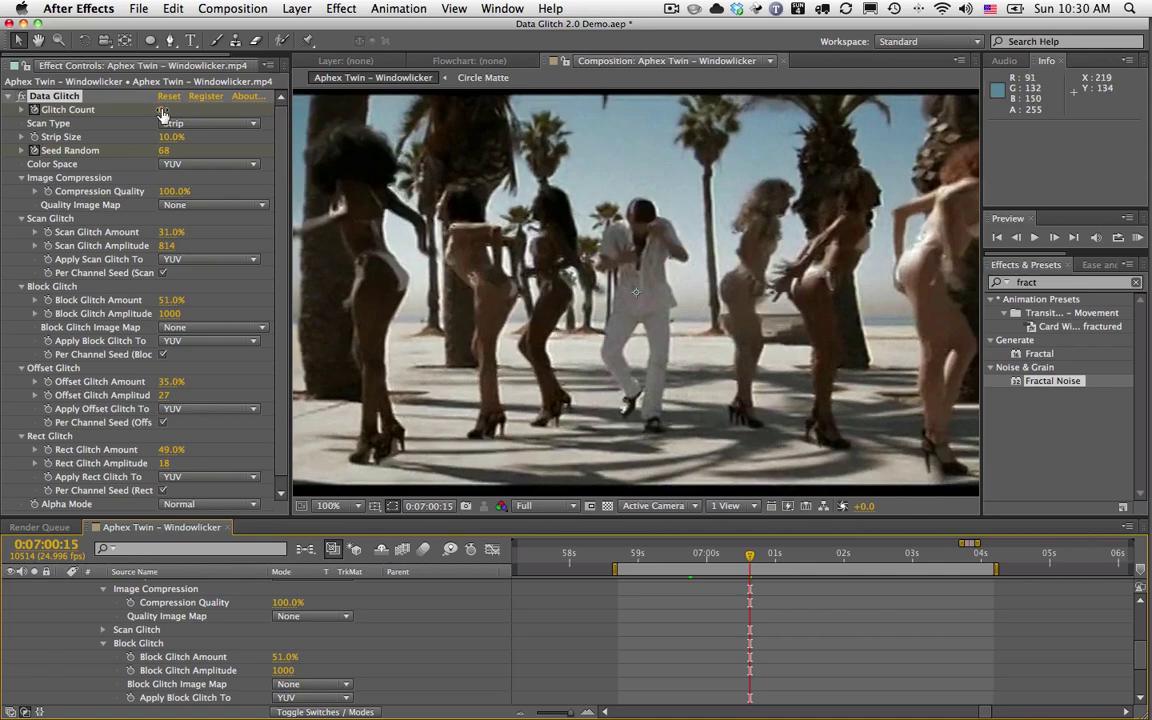
pyautogui.moveTo(163, 109); pyautogui.dragTo(197, 107)
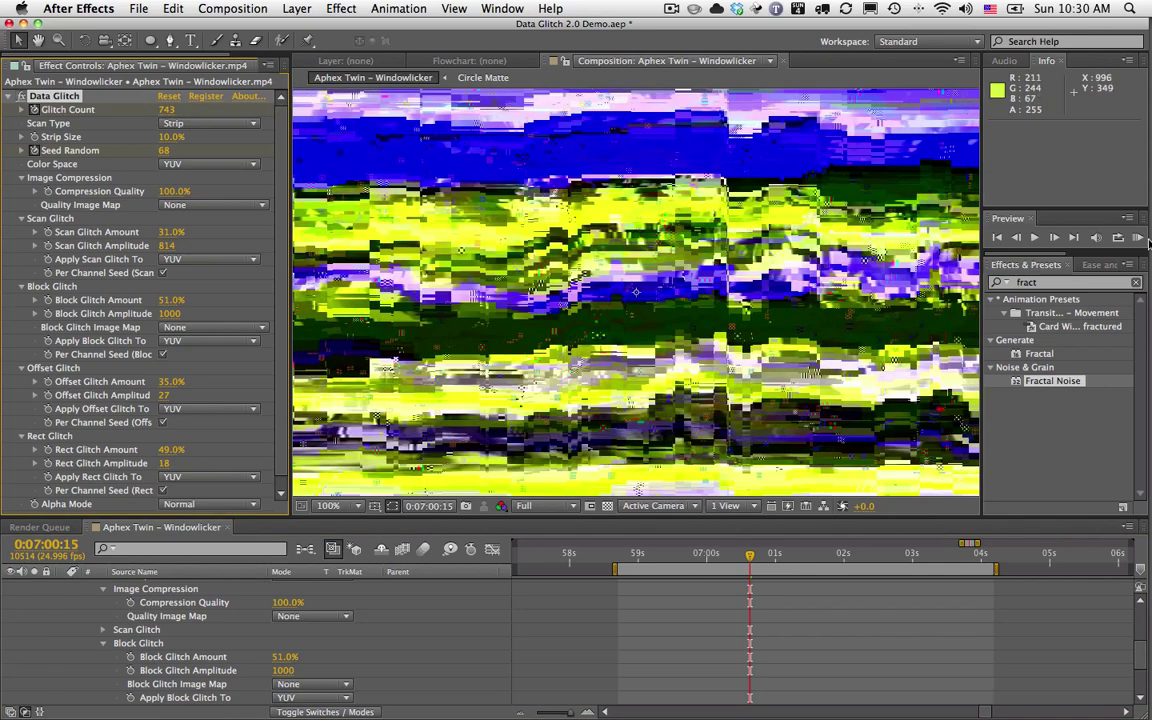
pyautogui.click(1137, 238)
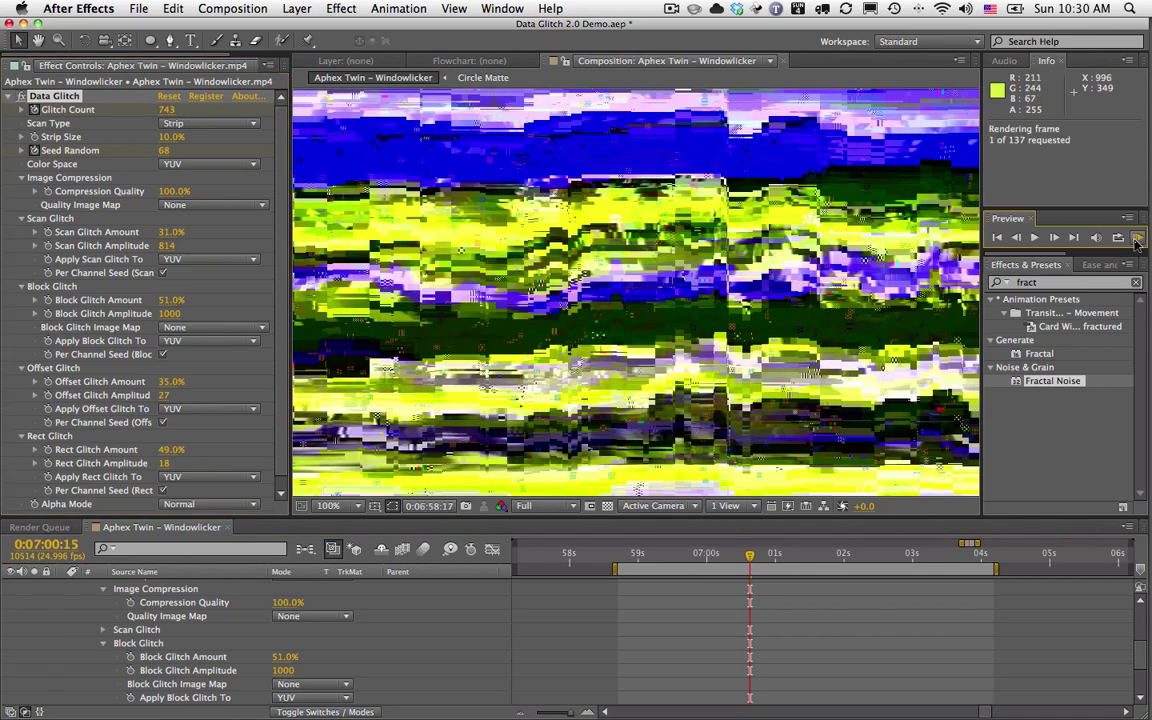